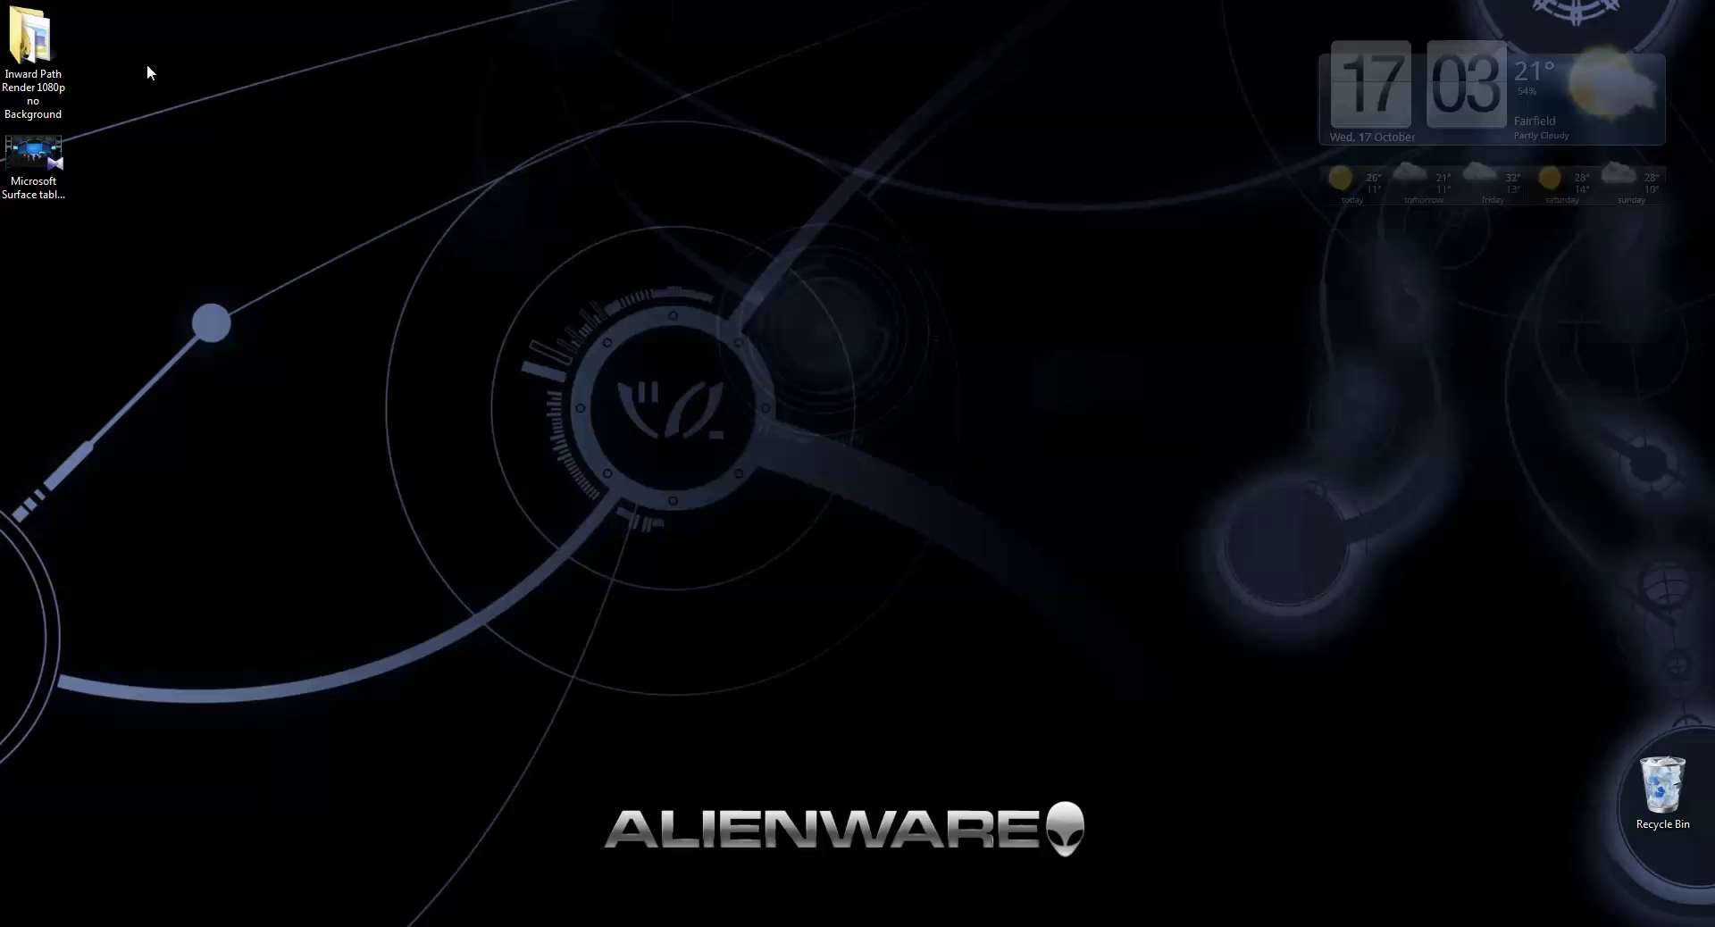
# - Open the Inward Path Render 1080p no Background folder on the desktop and view its first frame, Animate_001.png
pyautogui.doubleClick(32, 40)
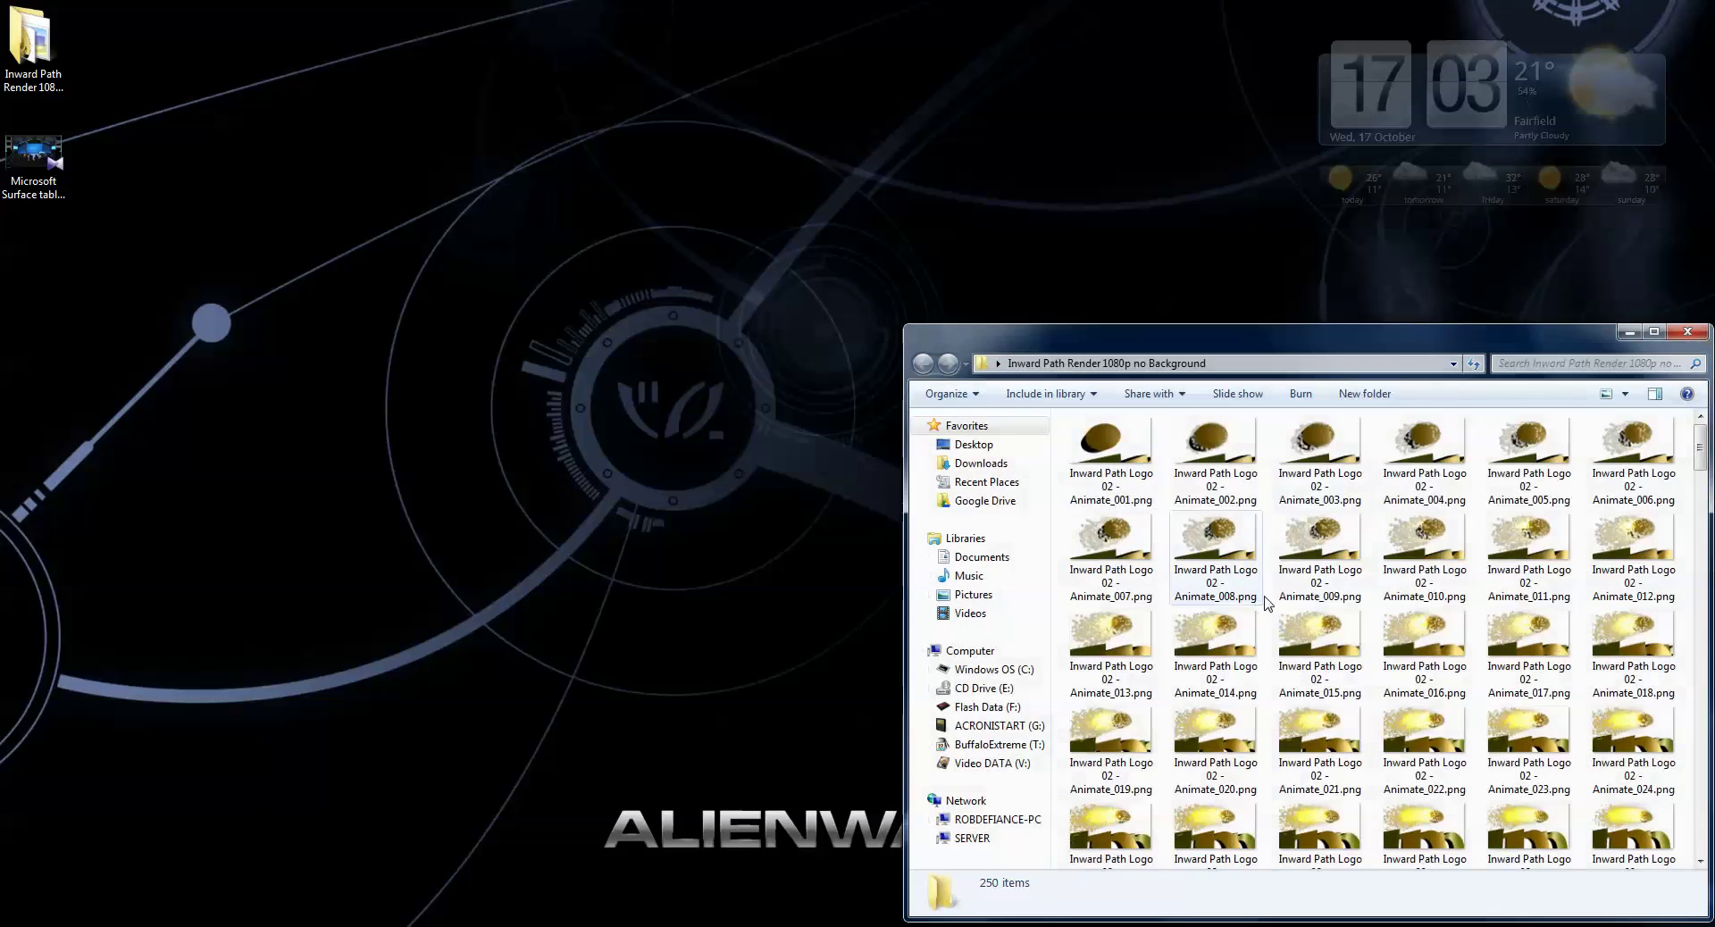
pyautogui.scroll(-5, 1266, 604)
pyautogui.scroll(5, 1266, 604)
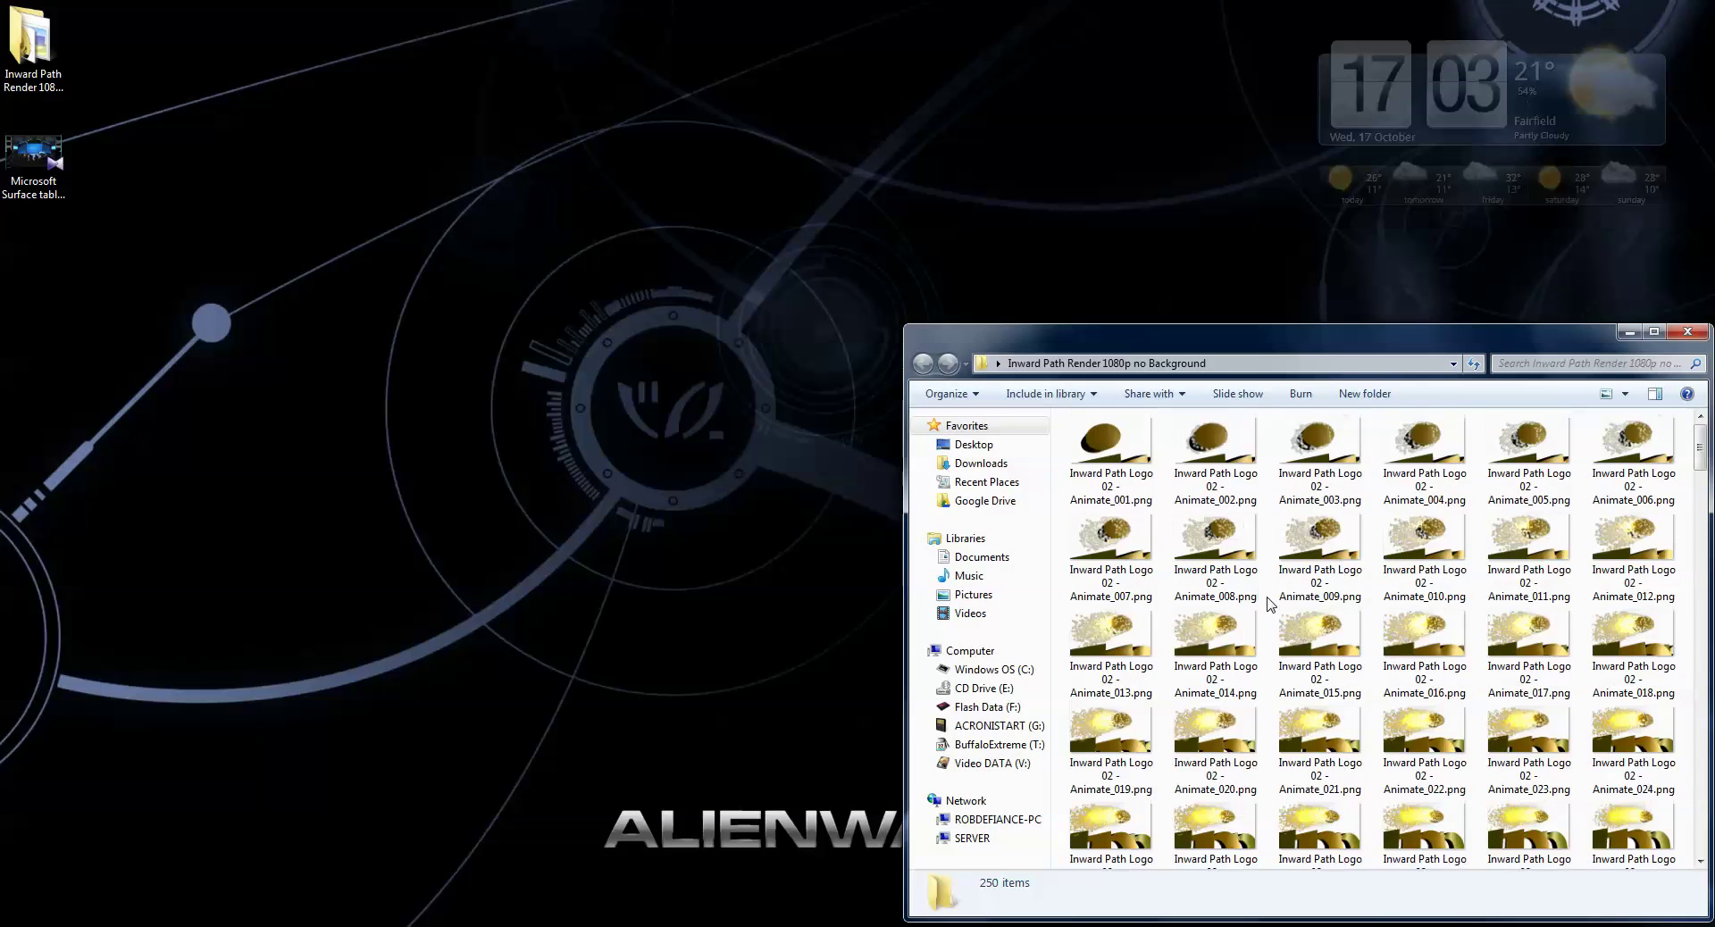
pyautogui.doubleClick(1119, 476)
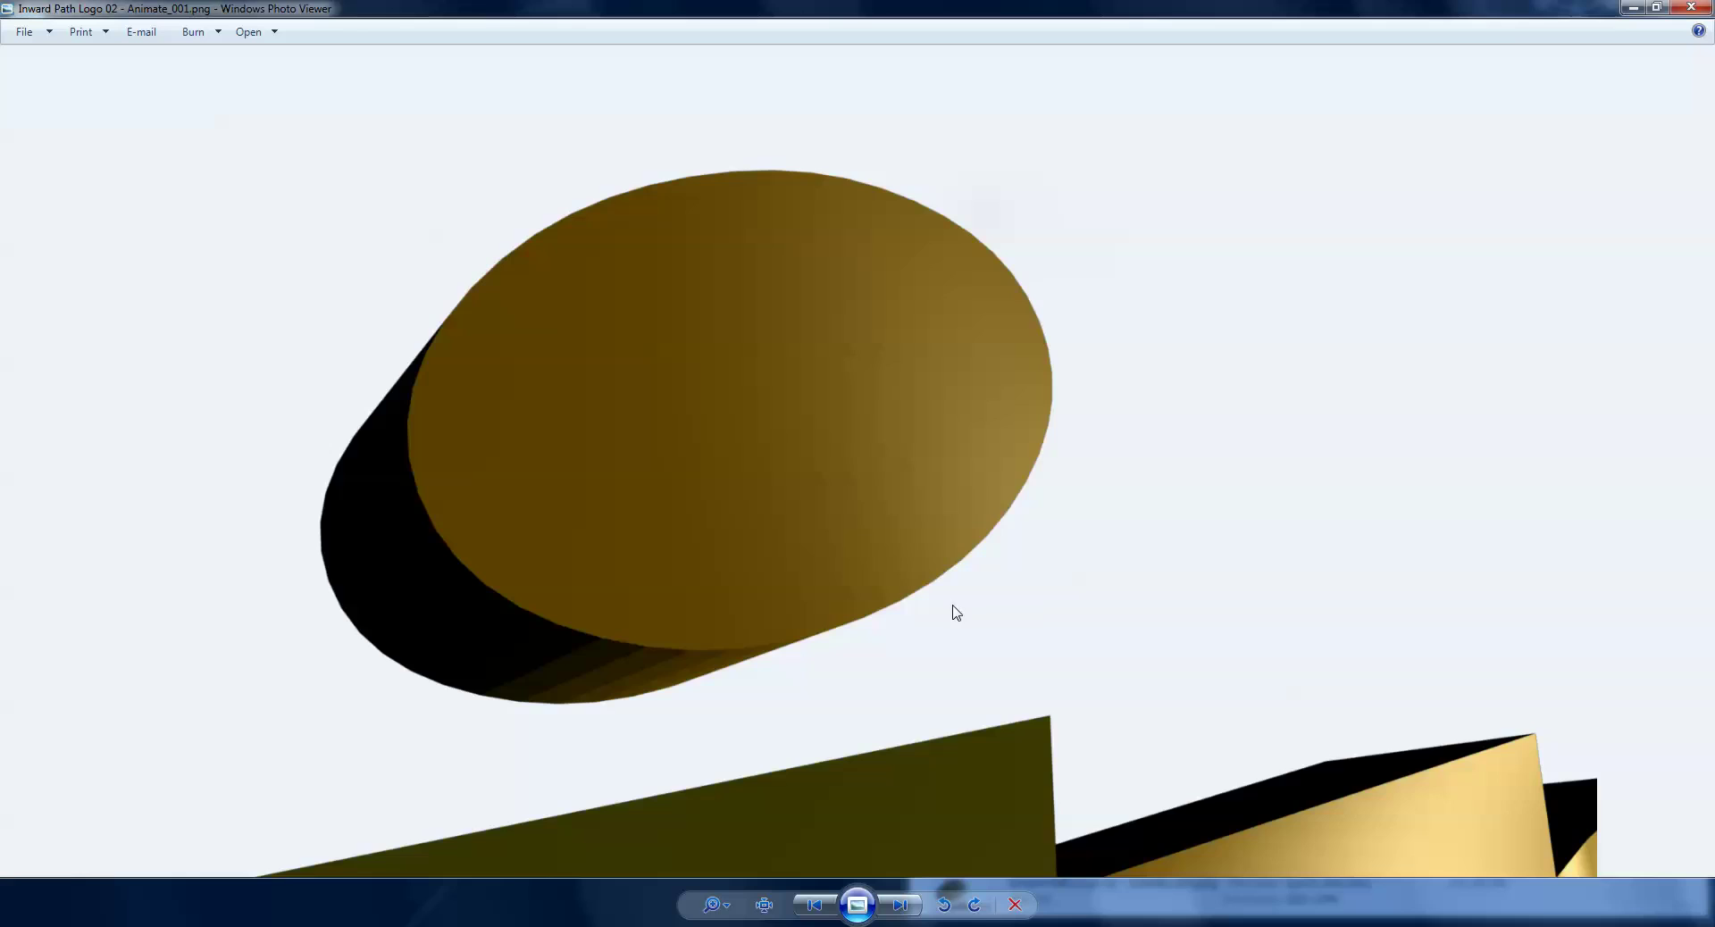
# - Page through the rendered logo animation frames in sequence up to Animate_227.png, and close the image viewer
pyautogui.press('End')
pyautogui.press('Right')
pyautogui.press('Right')
pyautogui.press('Right')
pyautogui.press('Right')
pyautogui.press('Right')
pyautogui.press('Right')
pyautogui.press('Right')
pyautogui.press('Right')
pyautogui.press('Right')
pyautogui.press('Right')
pyautogui.press('Right')
pyautogui.press('Right')
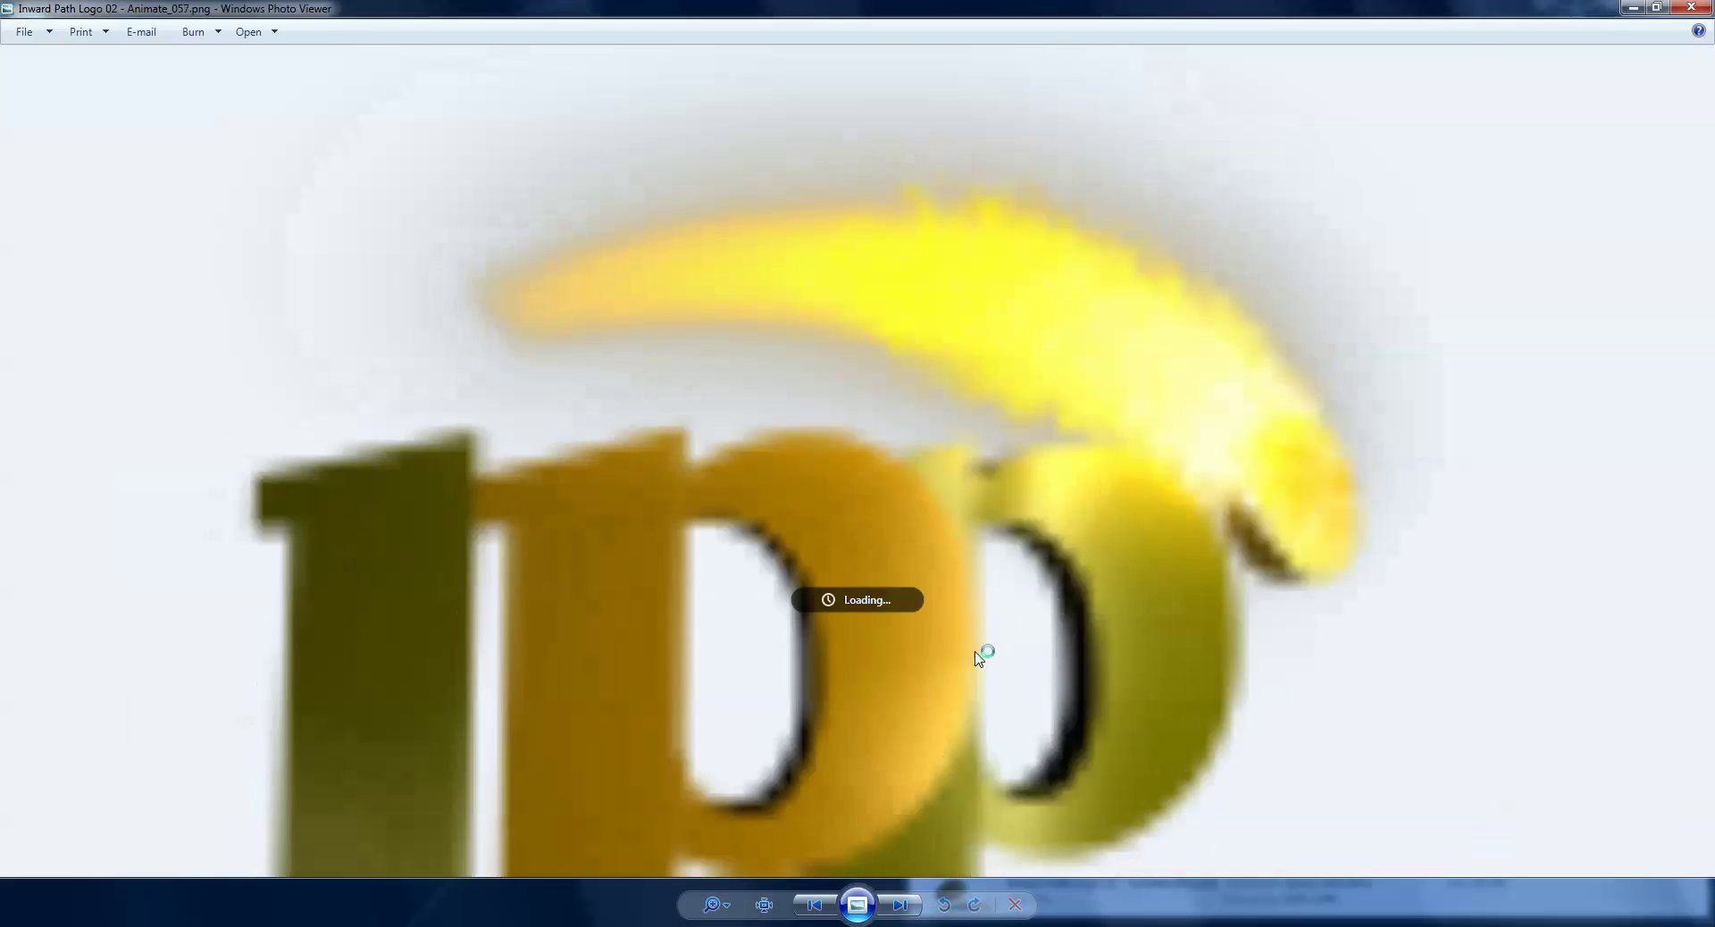
pyautogui.press('Right')
pyautogui.press('Right')
pyautogui.press('Right')
pyautogui.press('Right')
pyautogui.press('Right')
pyautogui.press('Right')
pyautogui.press('Right')
pyautogui.press('Right')
pyautogui.press('Right')
pyautogui.press('Right')
pyautogui.press('Right')
pyautogui.press('Right')
pyautogui.press('Right')
pyautogui.press('Right')
pyautogui.press('Right')
pyautogui.press('Right')
pyautogui.press('Right')
pyautogui.press('Right')
pyautogui.press('Right')
pyautogui.press('Right')
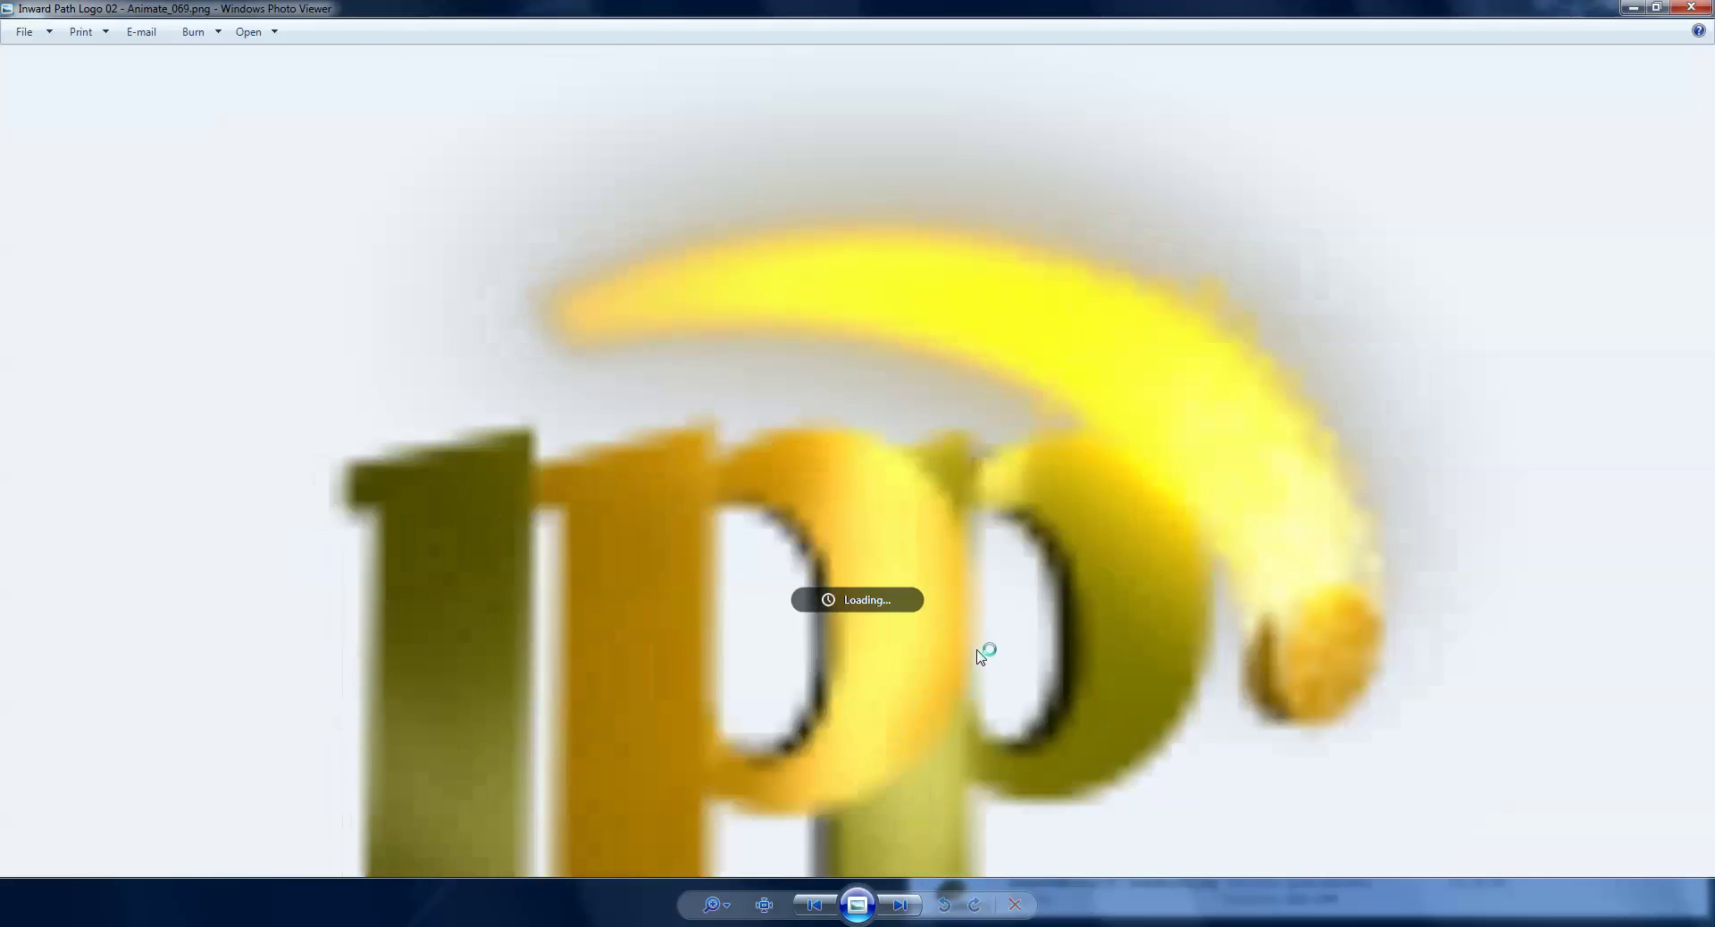
pyautogui.press('Right')
pyautogui.press('Right')
pyautogui.press('Right')
pyautogui.press('Right')
pyautogui.press('Right')
pyautogui.press('Right')
pyautogui.press('Right')
pyautogui.press('Right')
pyautogui.press('Right')
pyautogui.press('Right')
pyautogui.press('Right')
pyautogui.press('Right')
pyautogui.press('Right')
pyautogui.press('Right')
pyautogui.press('Right')
pyautogui.press('Right')
pyautogui.press('Right')
pyautogui.press('Right')
pyautogui.press('Right')
pyautogui.press('Right')
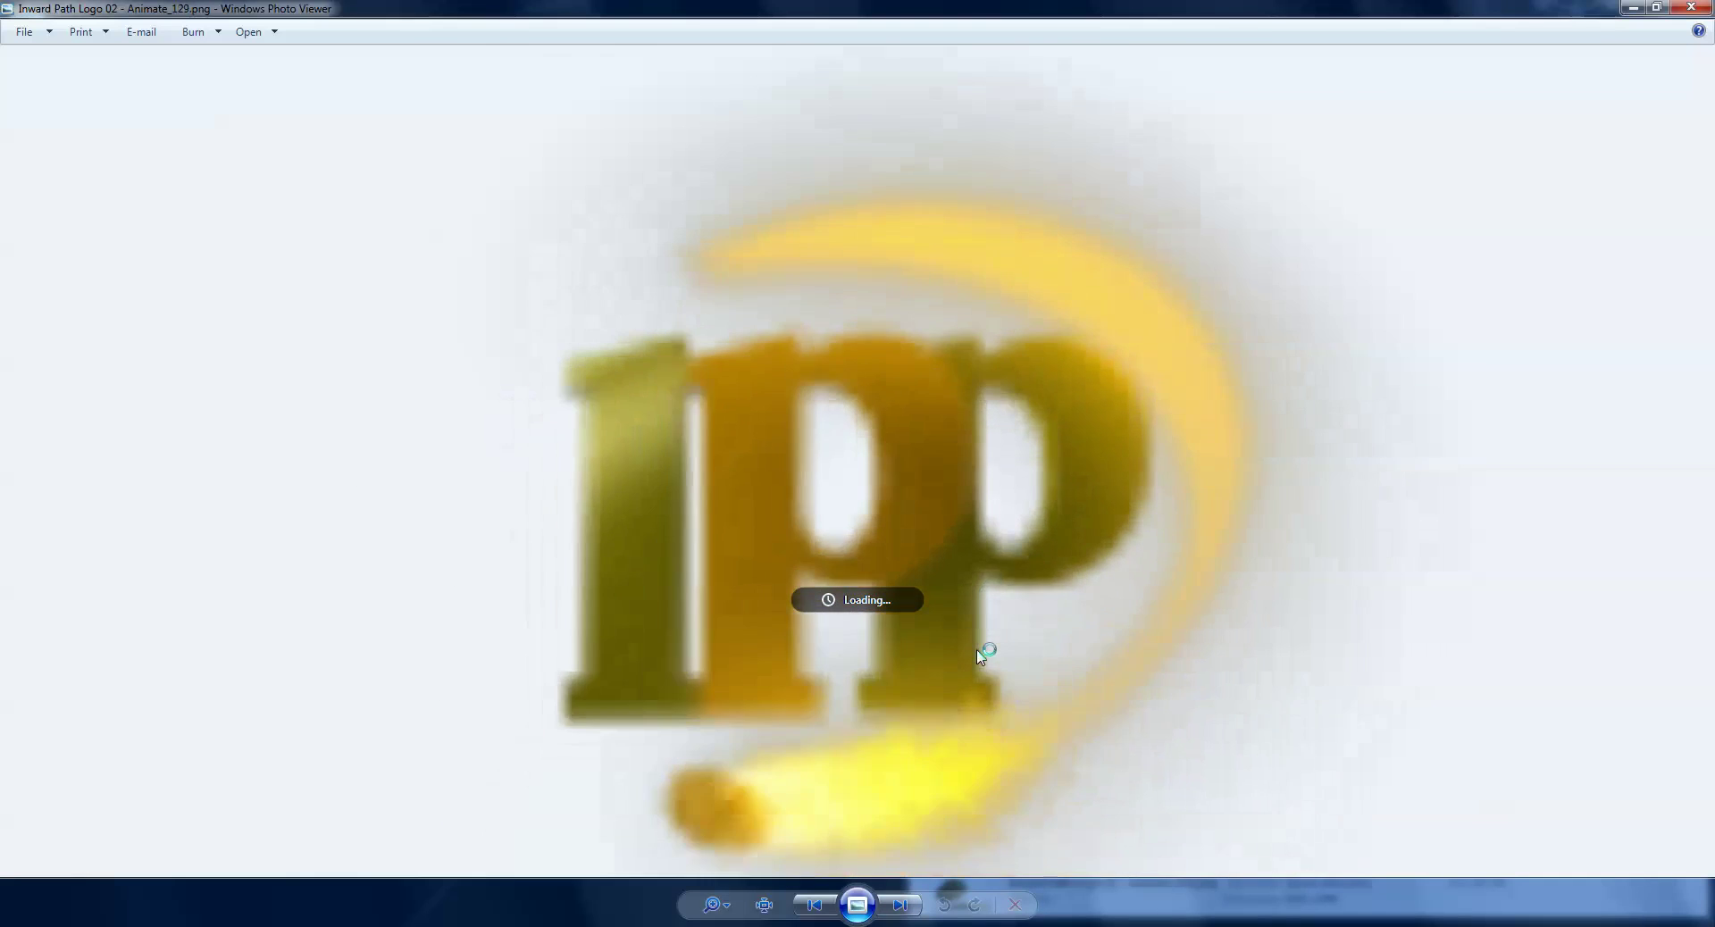
pyautogui.press('Right')
pyautogui.press('Right')
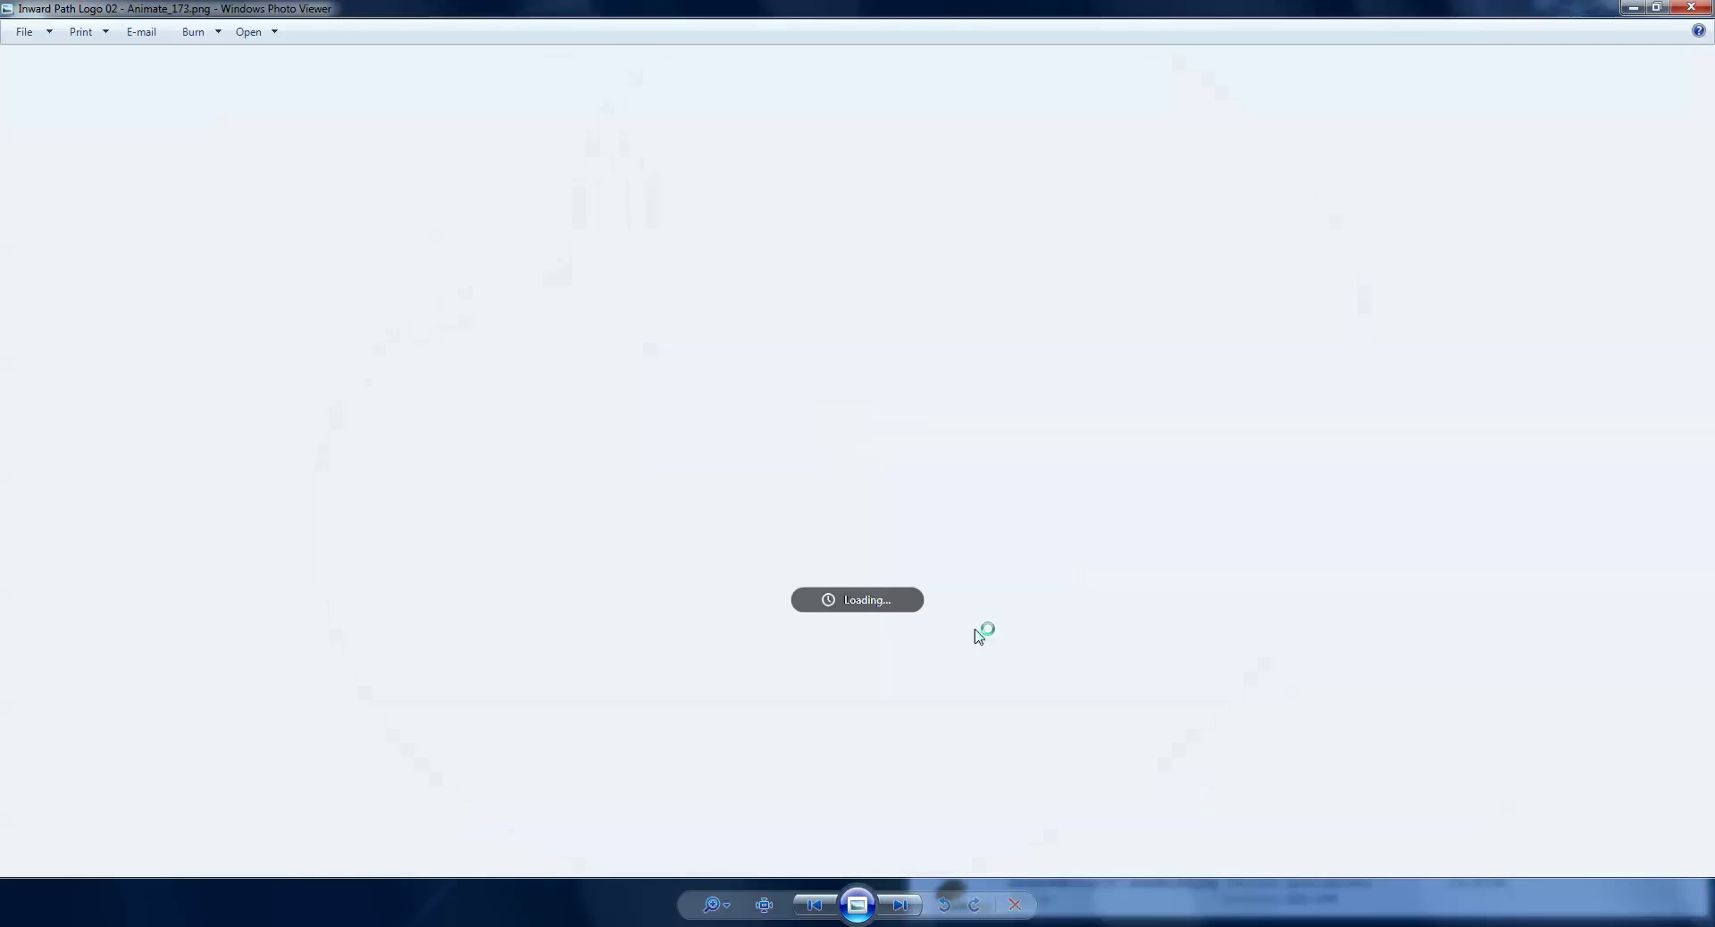
pyautogui.press('Right')
pyautogui.press('Right')
pyautogui.press('Right')
pyautogui.press('Right')
pyautogui.press('Right')
pyautogui.press('Right')
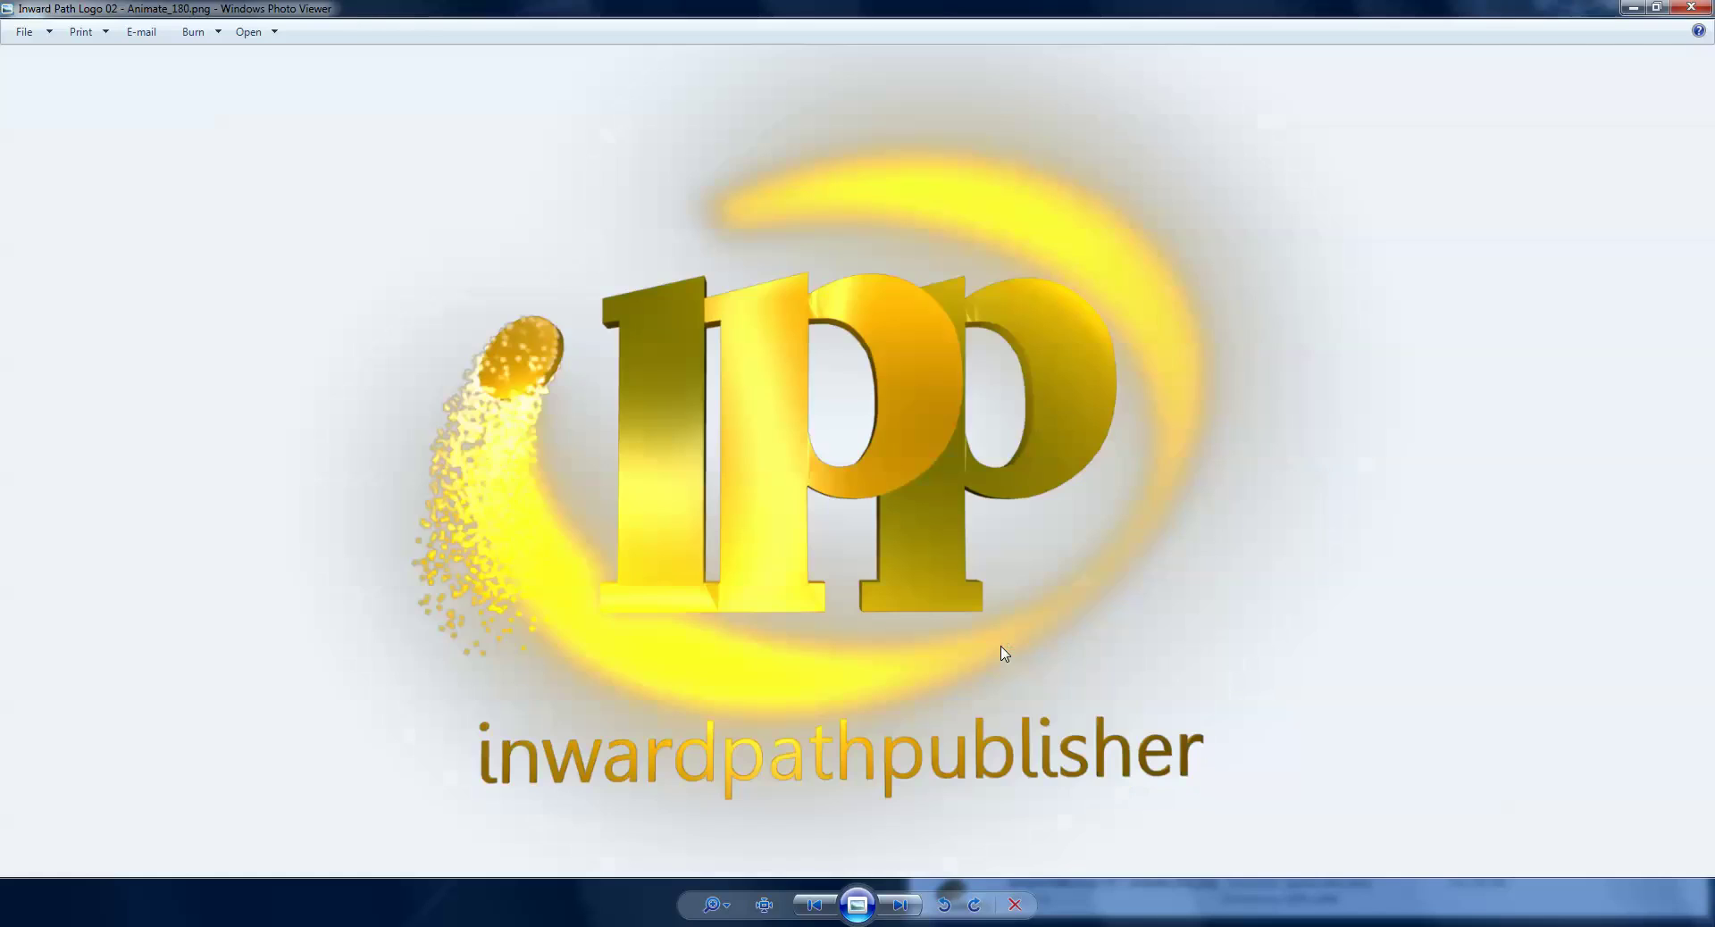
pyautogui.press('Right')
pyautogui.press('Right')
pyautogui.press('Right')
pyautogui.press('Right')
pyautogui.press('Right')
pyautogui.press('Right')
pyautogui.press('Right')
pyautogui.press('Right')
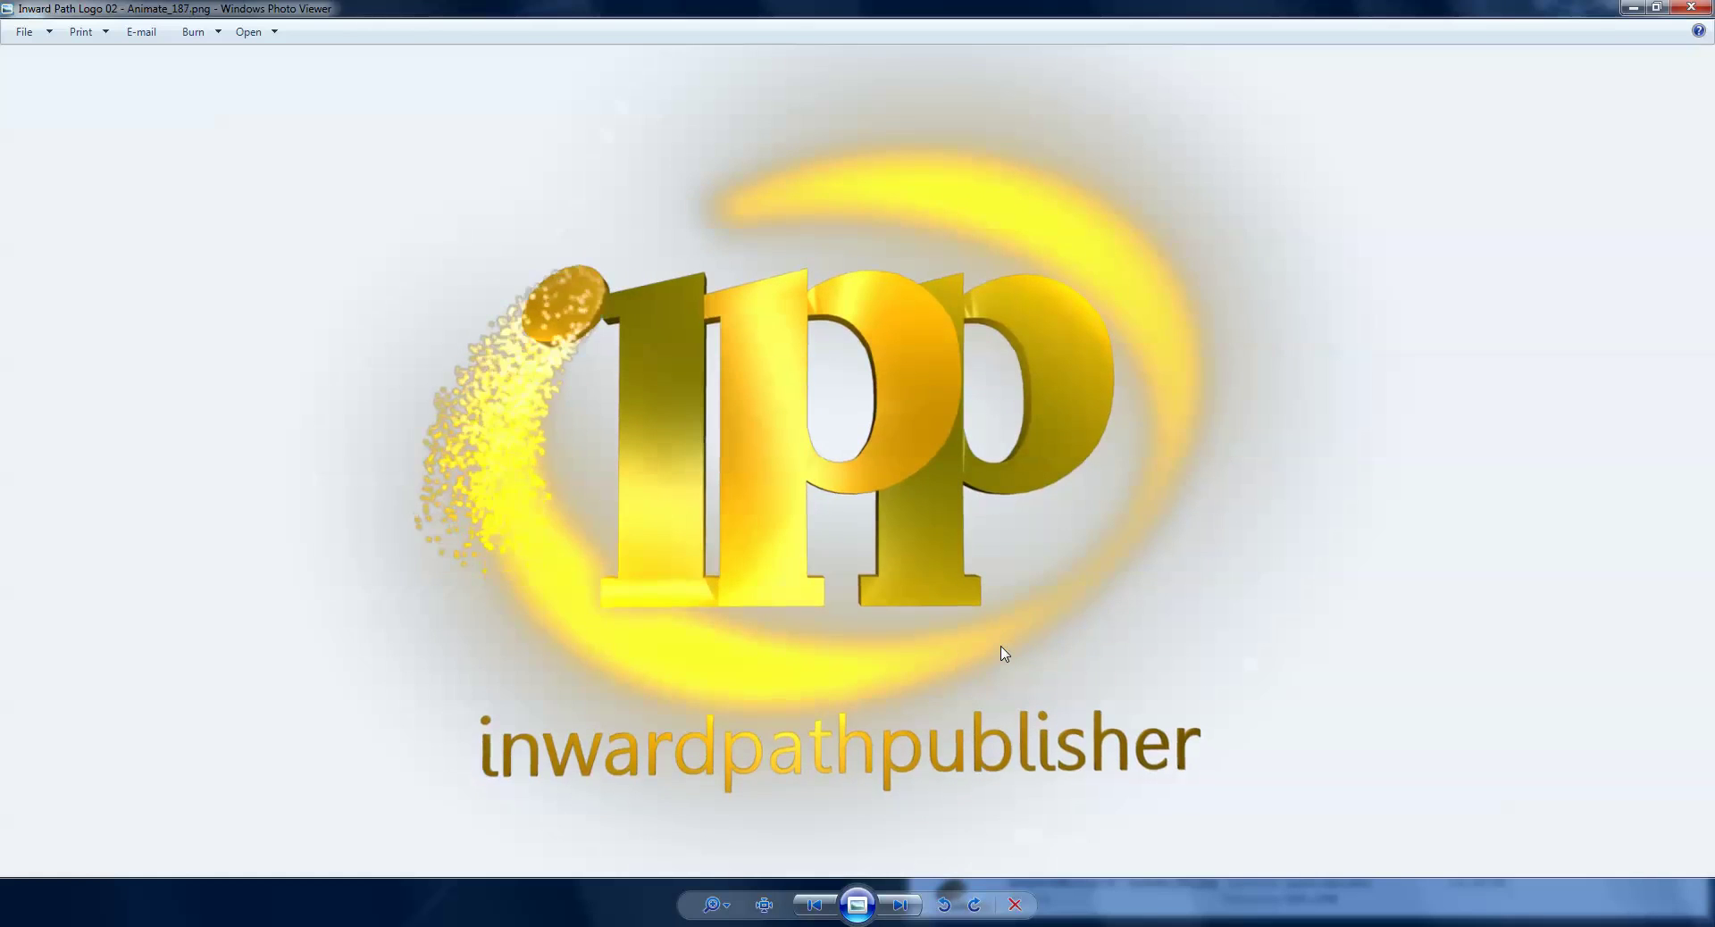
pyautogui.press('Right')
pyautogui.press('Right')
pyautogui.press('Right')
pyautogui.press('Right')
pyautogui.press('Right')
pyautogui.press('Right')
pyautogui.press('Right')
pyautogui.press('Right')
pyautogui.press('Right')
pyautogui.press('Right')
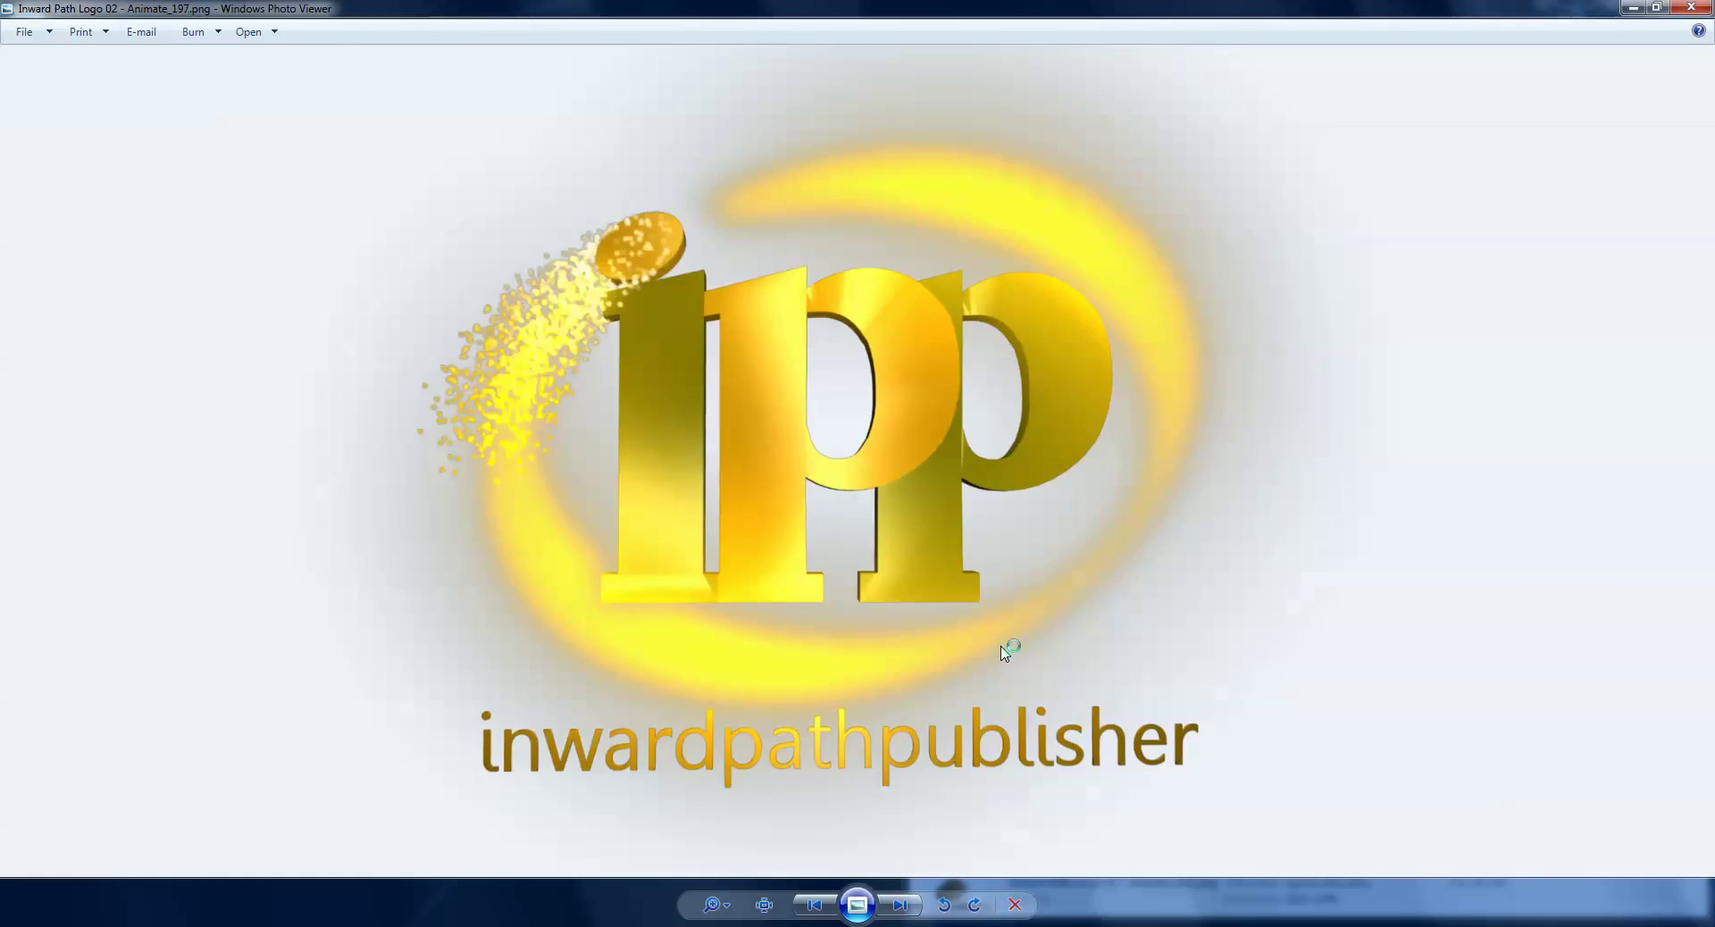
pyautogui.press('Right')
pyautogui.press('Right')
pyautogui.press('Right')
pyautogui.press('Right')
pyautogui.press('Right')
pyautogui.press('Right')
pyautogui.press('Right')
pyautogui.press('Right')
pyautogui.press('Right')
pyautogui.press('Right')
pyautogui.press('Right')
pyautogui.press('Right')
pyautogui.press('Right')
pyautogui.press('Right')
pyautogui.press('Right')
pyautogui.press('Right')
pyautogui.press('Right')
pyautogui.press('Right')
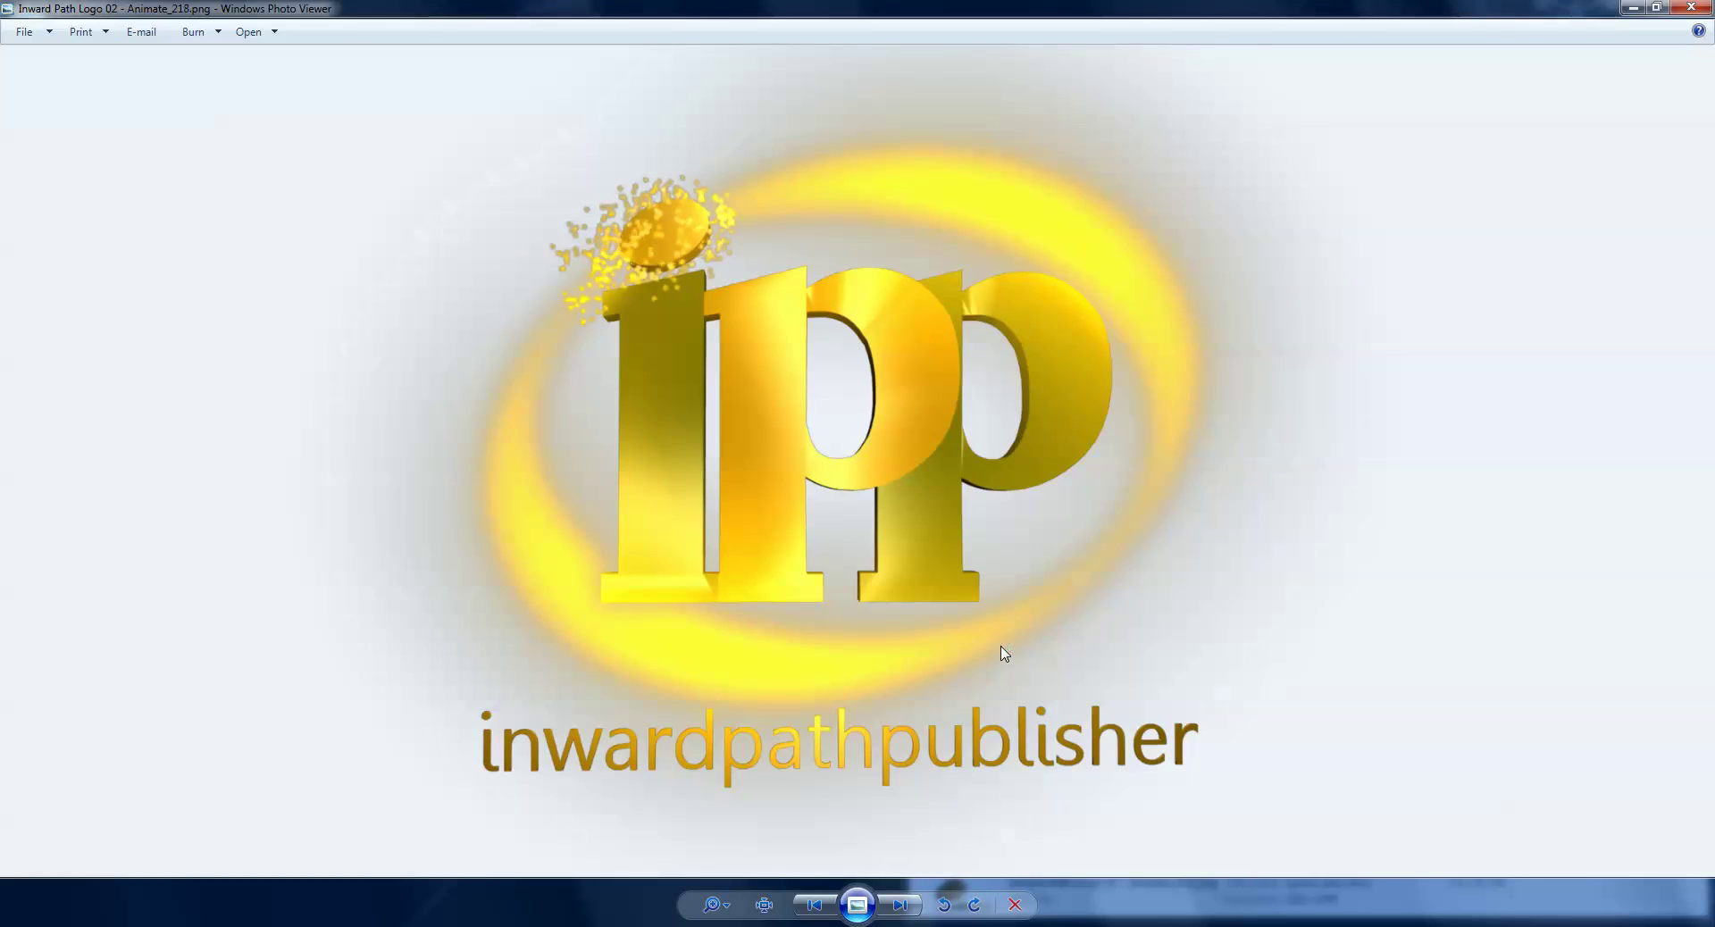
pyautogui.press('Right')
pyautogui.press('Right')
pyautogui.press('Right')
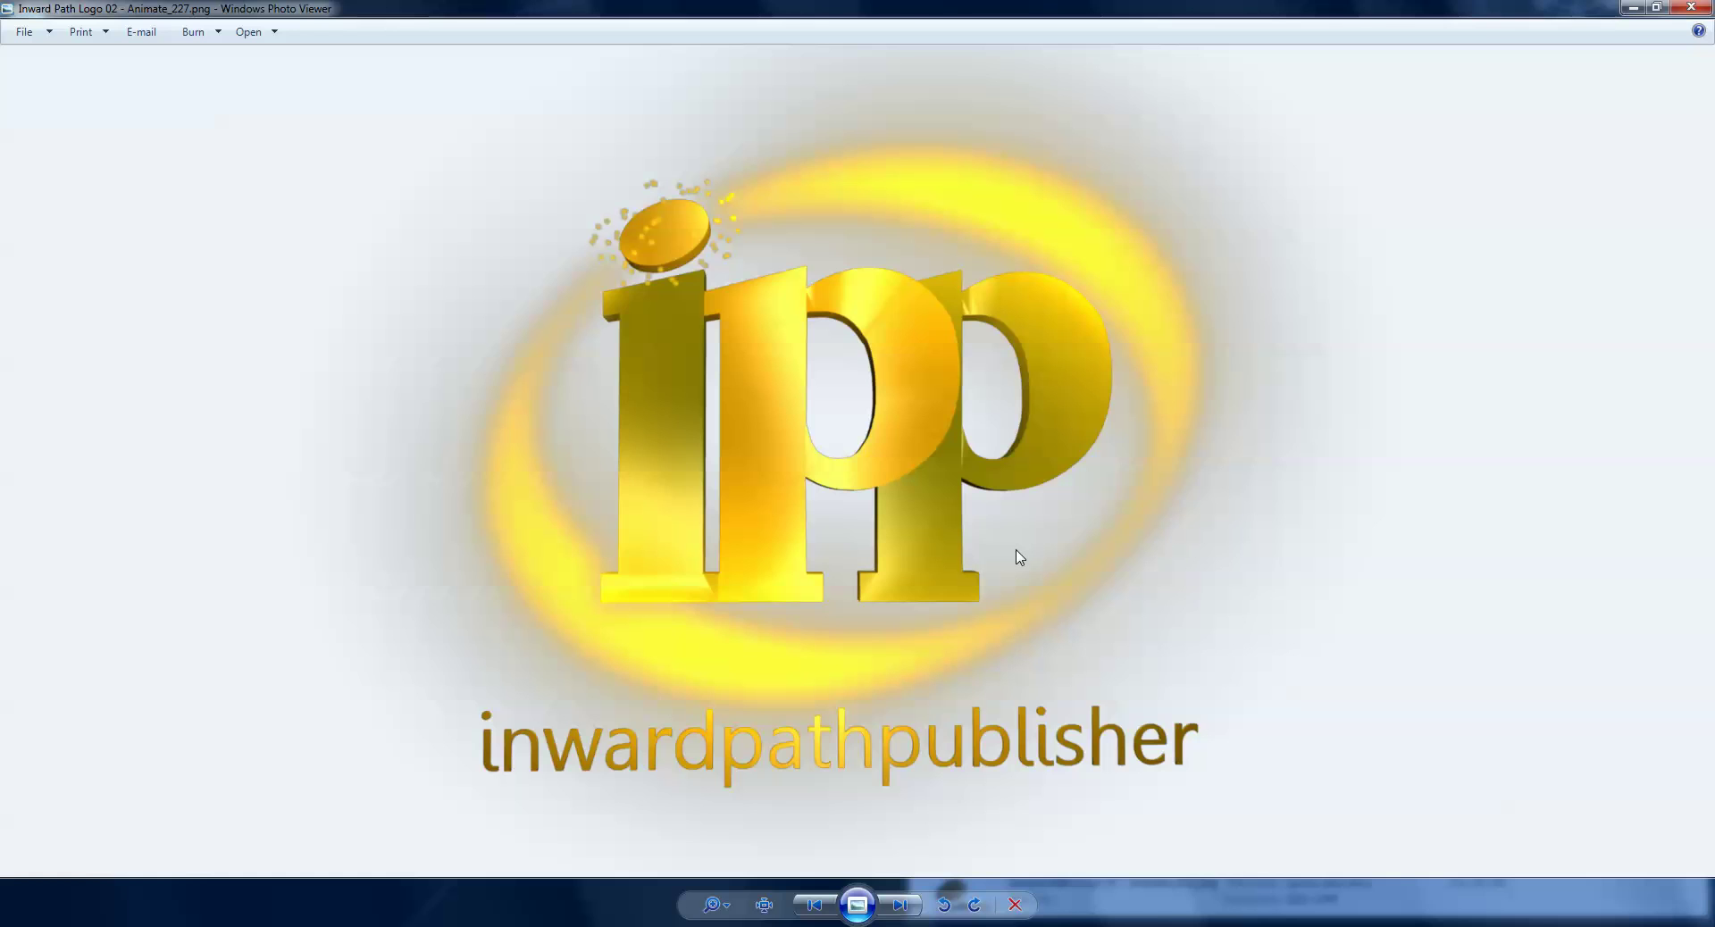
pyautogui.hotkey('alt', 'F4')
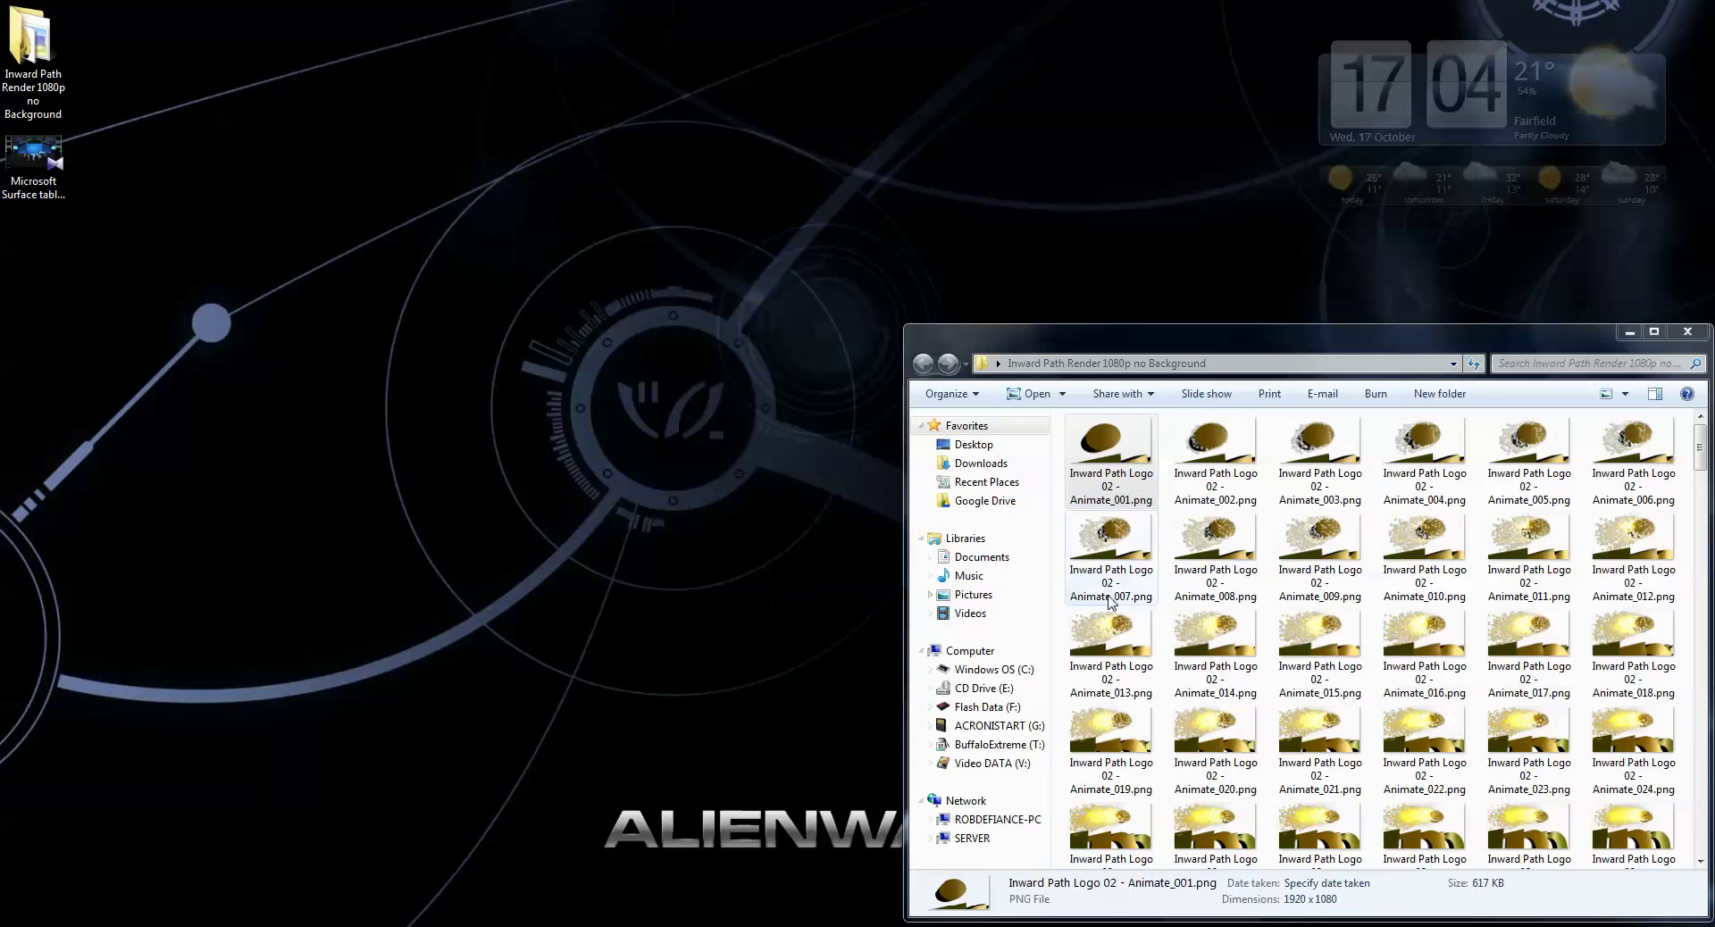
# - Look over the folder's PNG frames down to Animate_250.png and back to the first ones, and close the folder
pyautogui.click(1191, 594)
pyautogui.scroll(-20, 1190, 615)
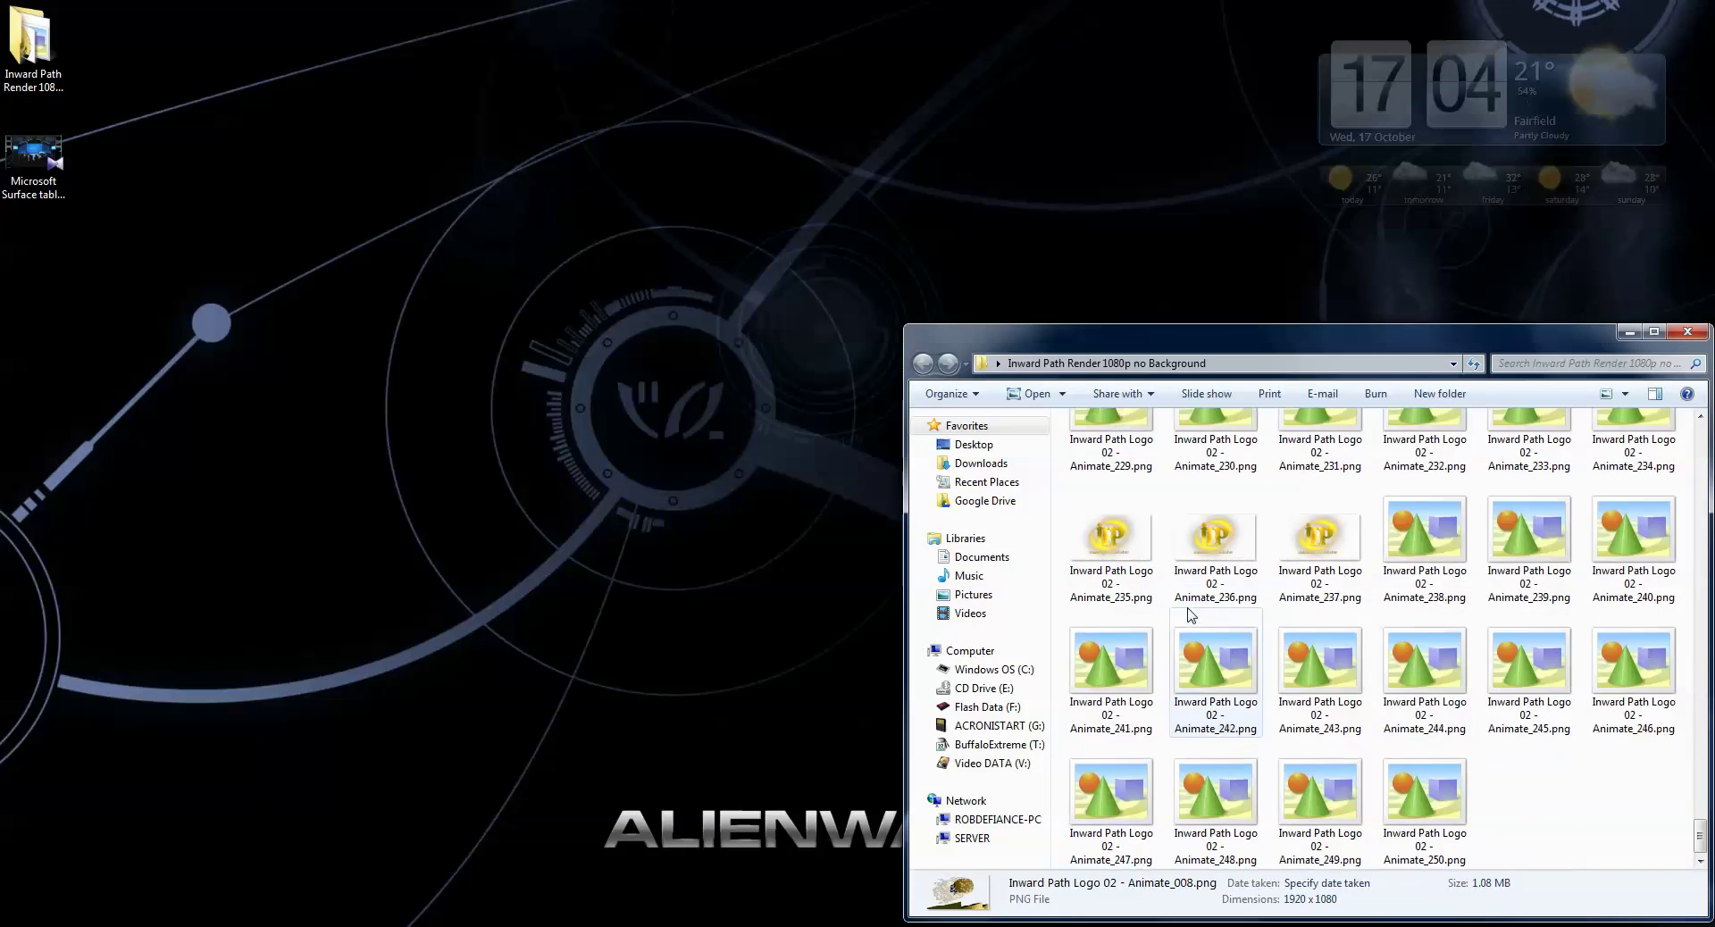
pyautogui.click(1440, 836)
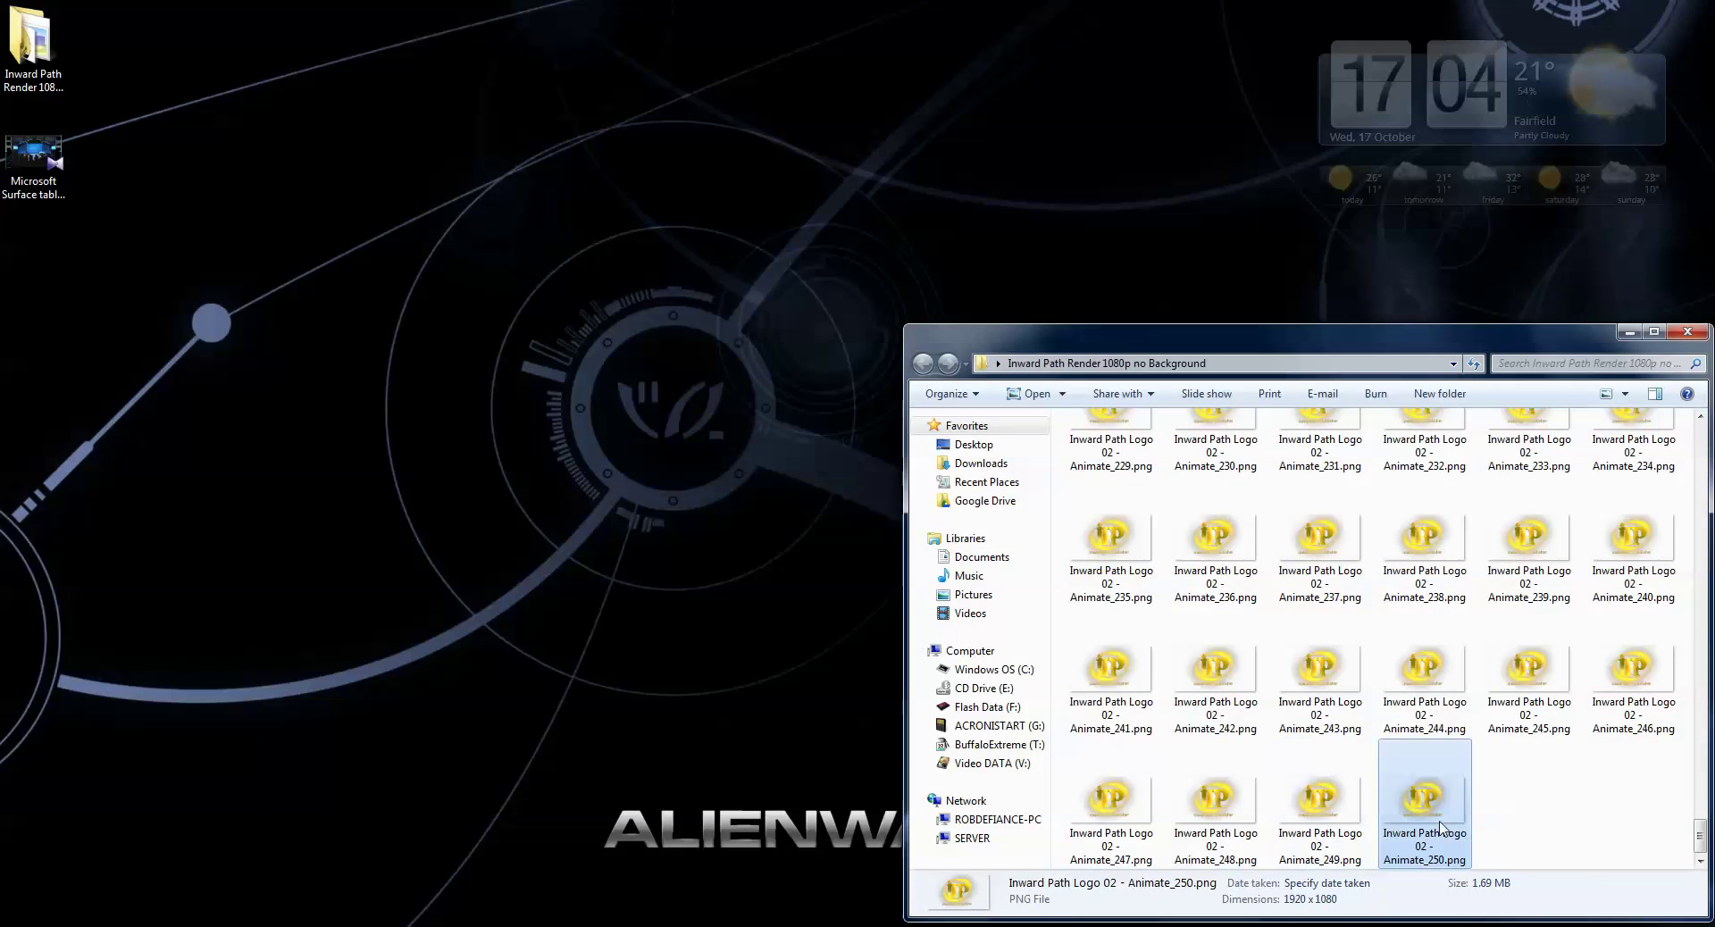
pyautogui.press('Left')
pyautogui.press('Left')
pyautogui.press('Left')
pyautogui.scroll(5, 1340, 770)
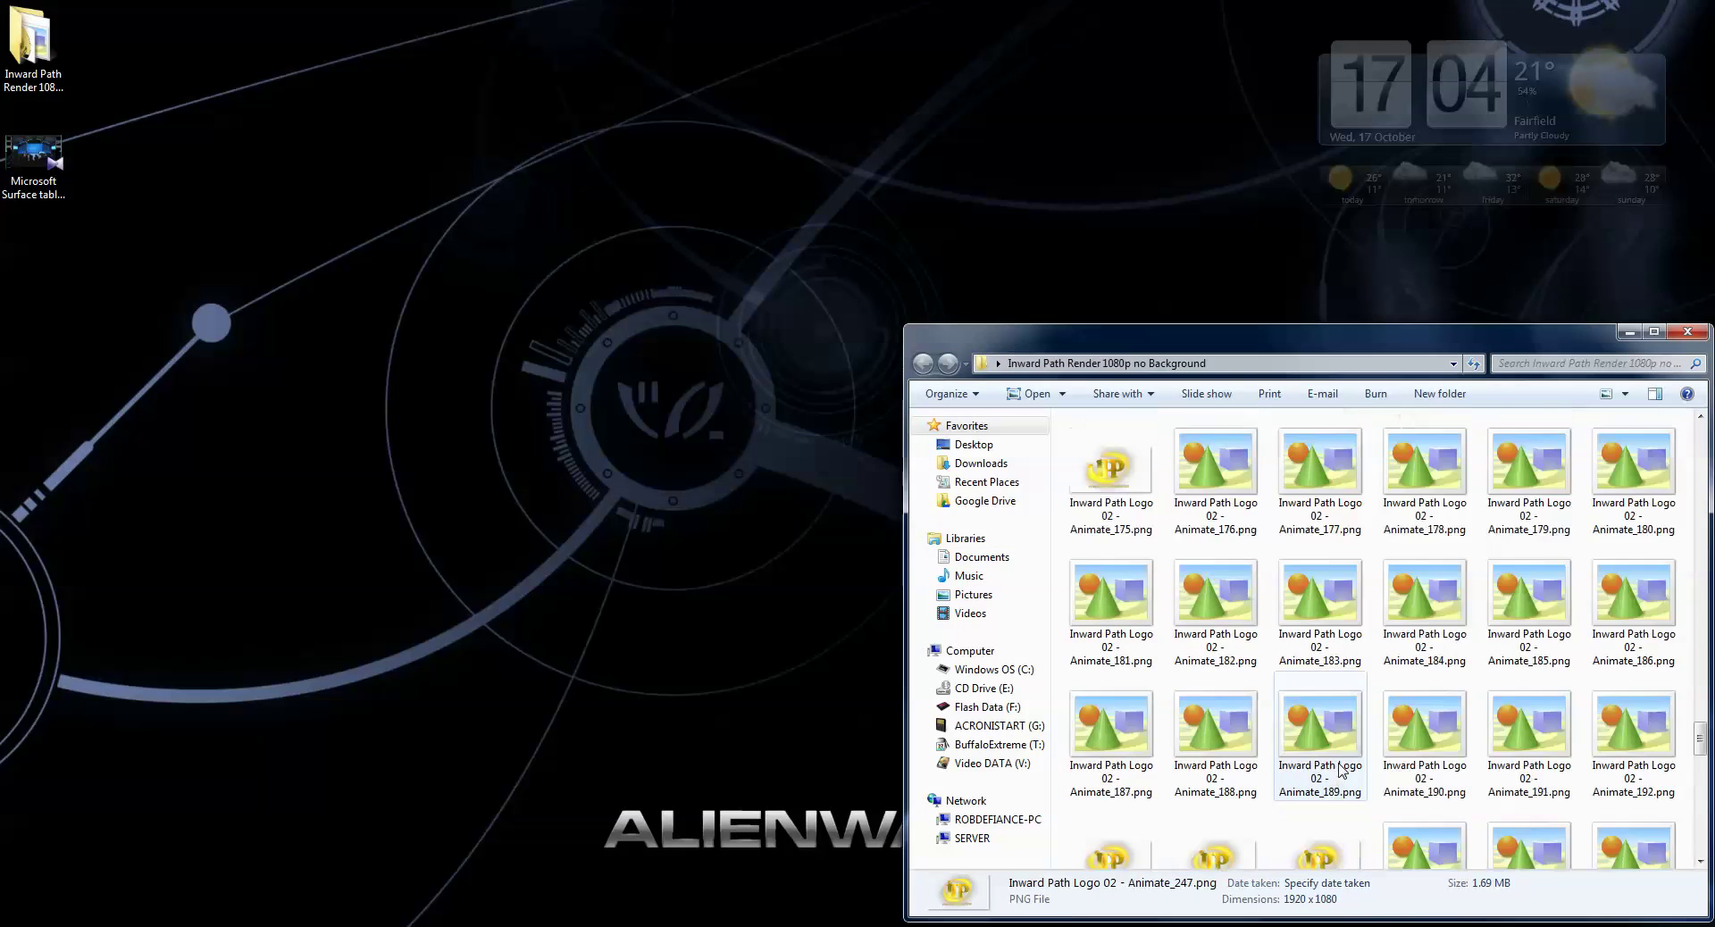
pyautogui.scroll(15, 1340, 770)
pyautogui.press('Home')
pyautogui.press('Right')
pyautogui.press('Right')
pyautogui.press('Right')
pyautogui.press('Right')
pyautogui.press('Right')
pyautogui.click(1393, 562)
pyautogui.hotkey('alt', 'F4')
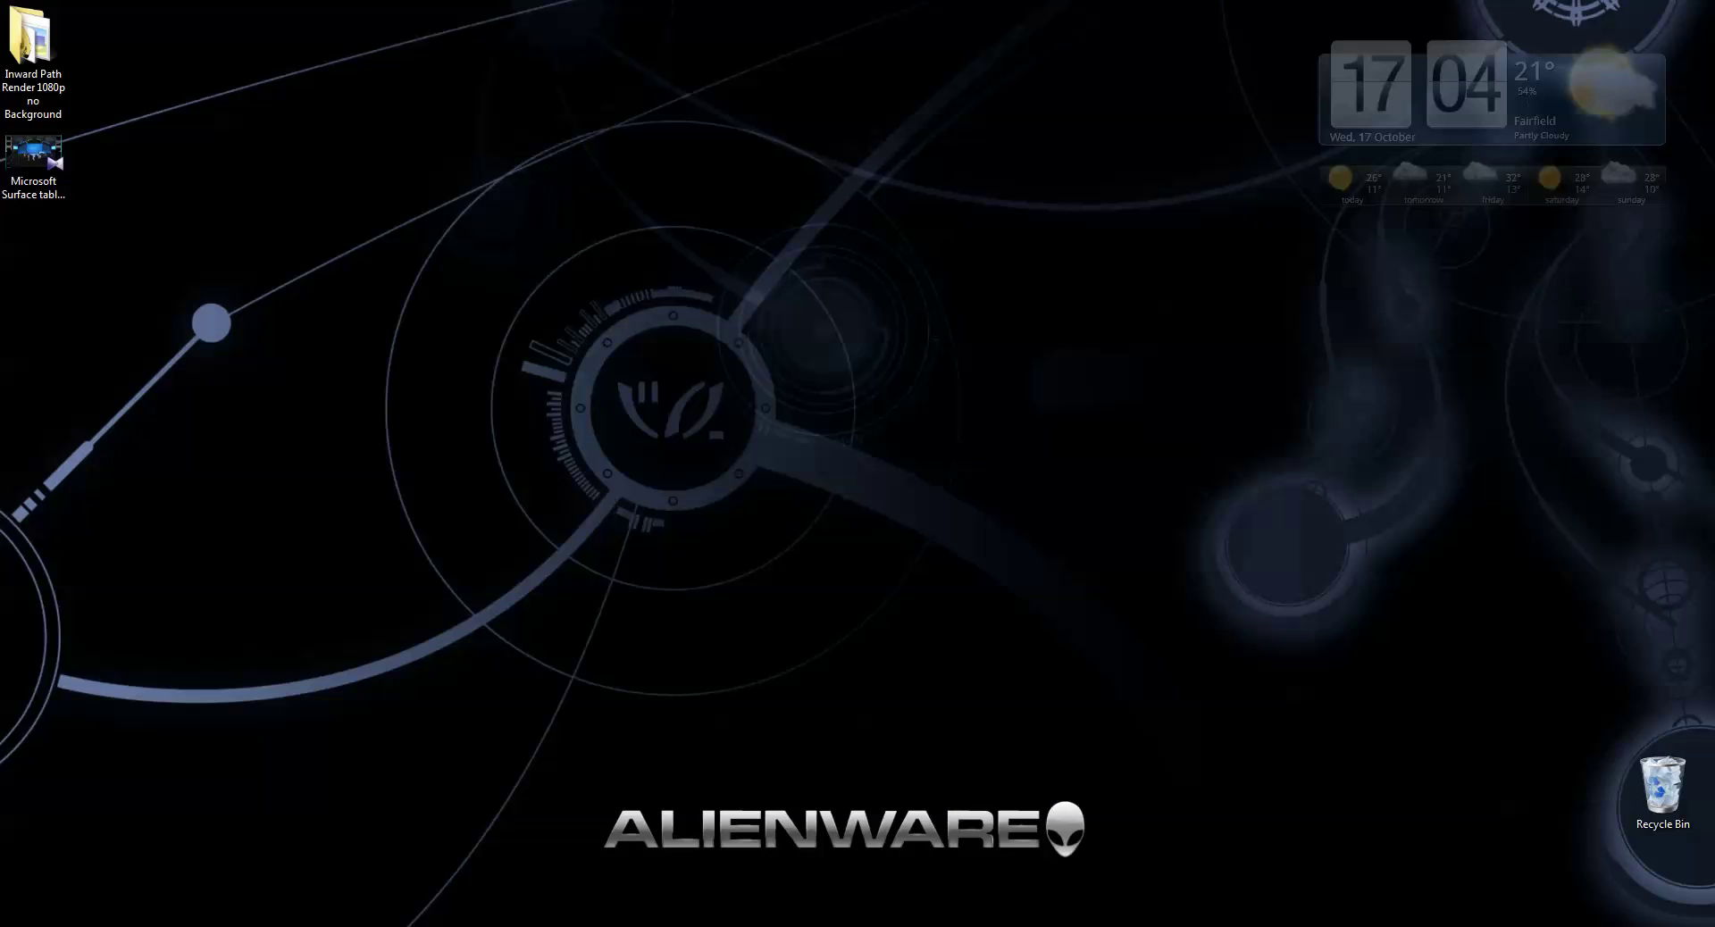
# - Launch Adobe Premiere Pro CS5 and open the recent project HD 720p Blank.prproj
pyautogui.moveTo(402, 920)
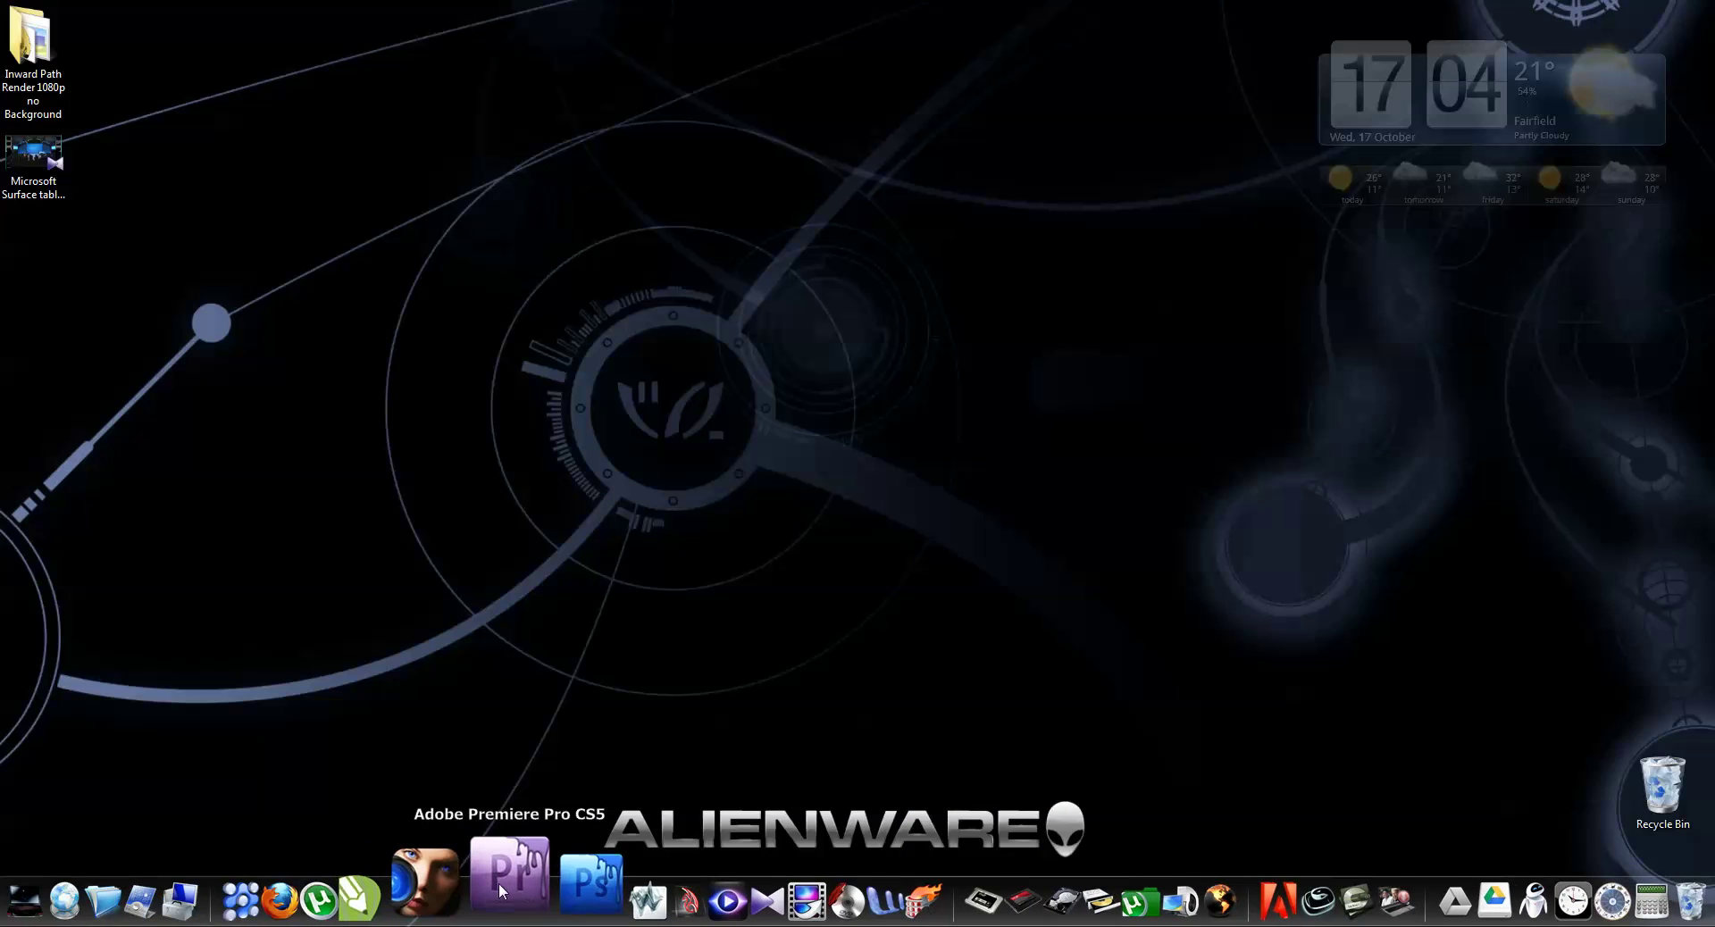
pyautogui.click(498, 882)
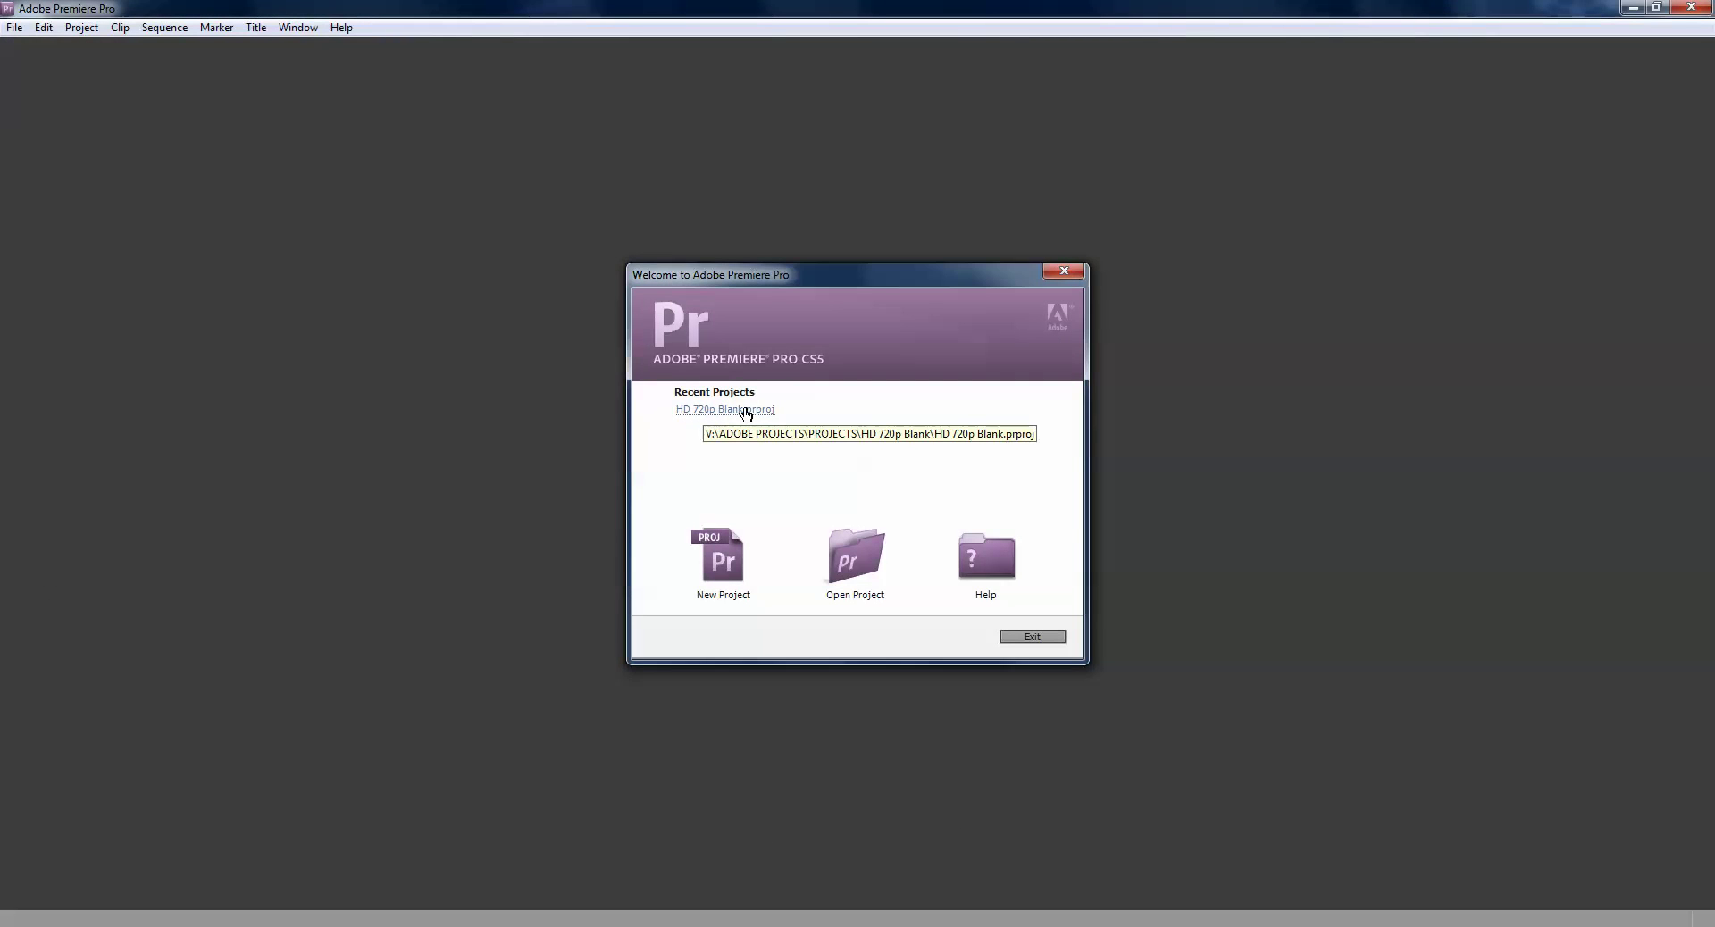
pyautogui.click(745, 411)
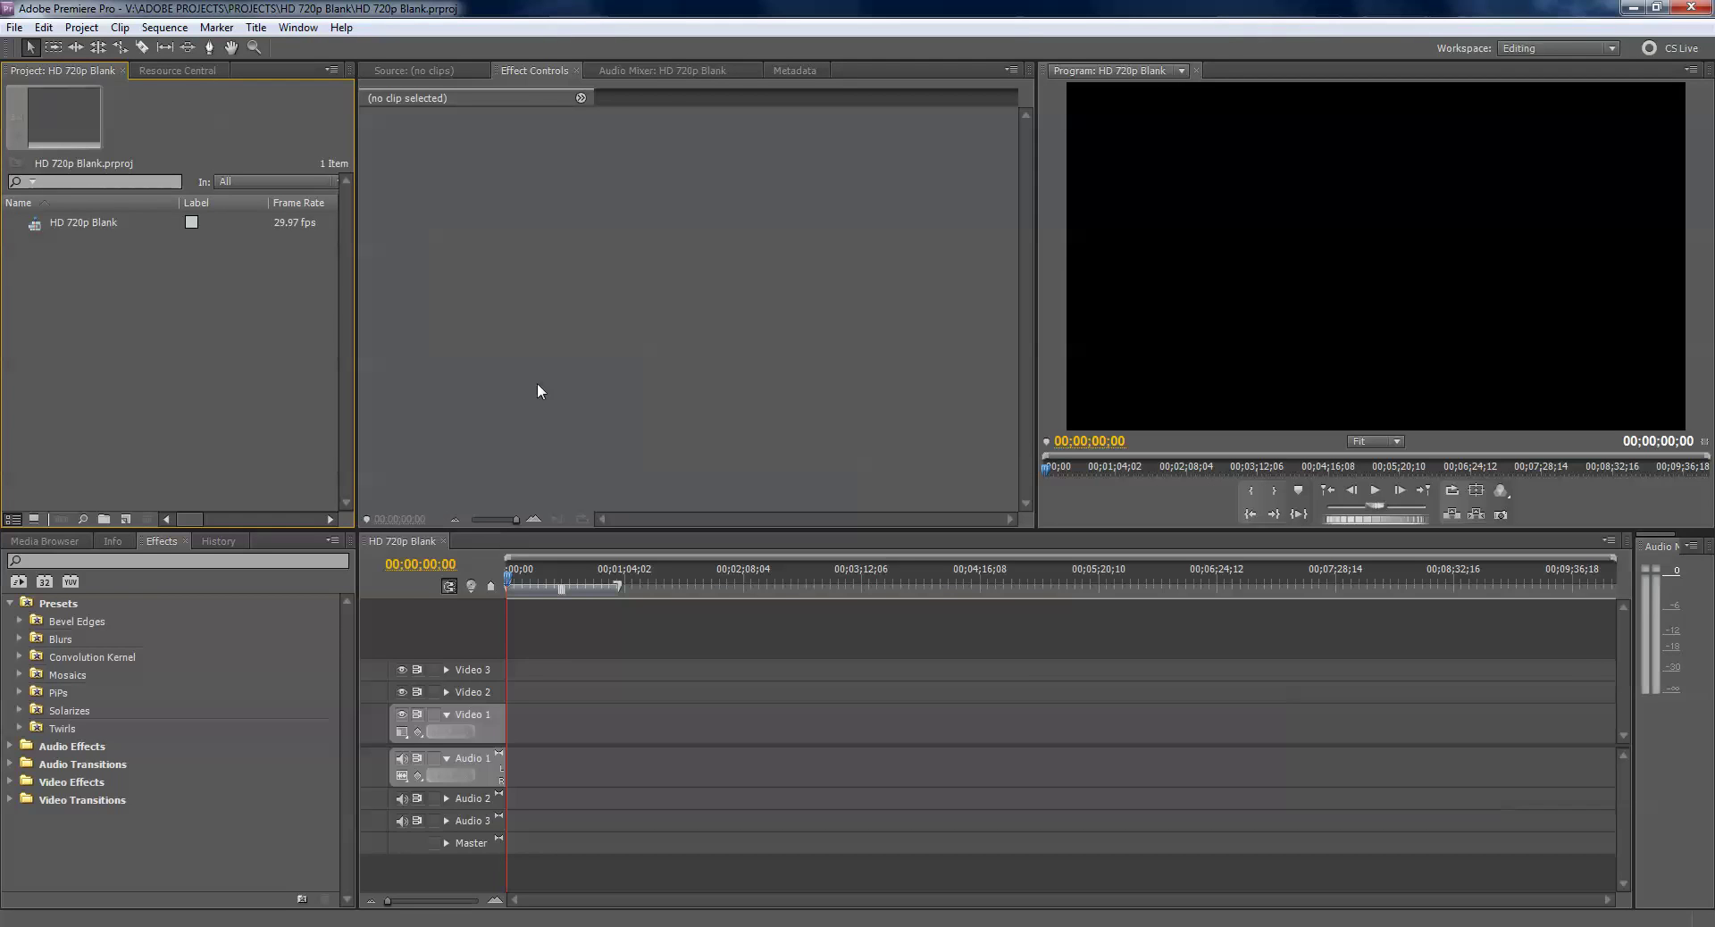
# - Set the Still Image Default Duration to 1 frame in the General preferences
pyautogui.click(44, 29)
pyautogui.moveTo(115, 485)
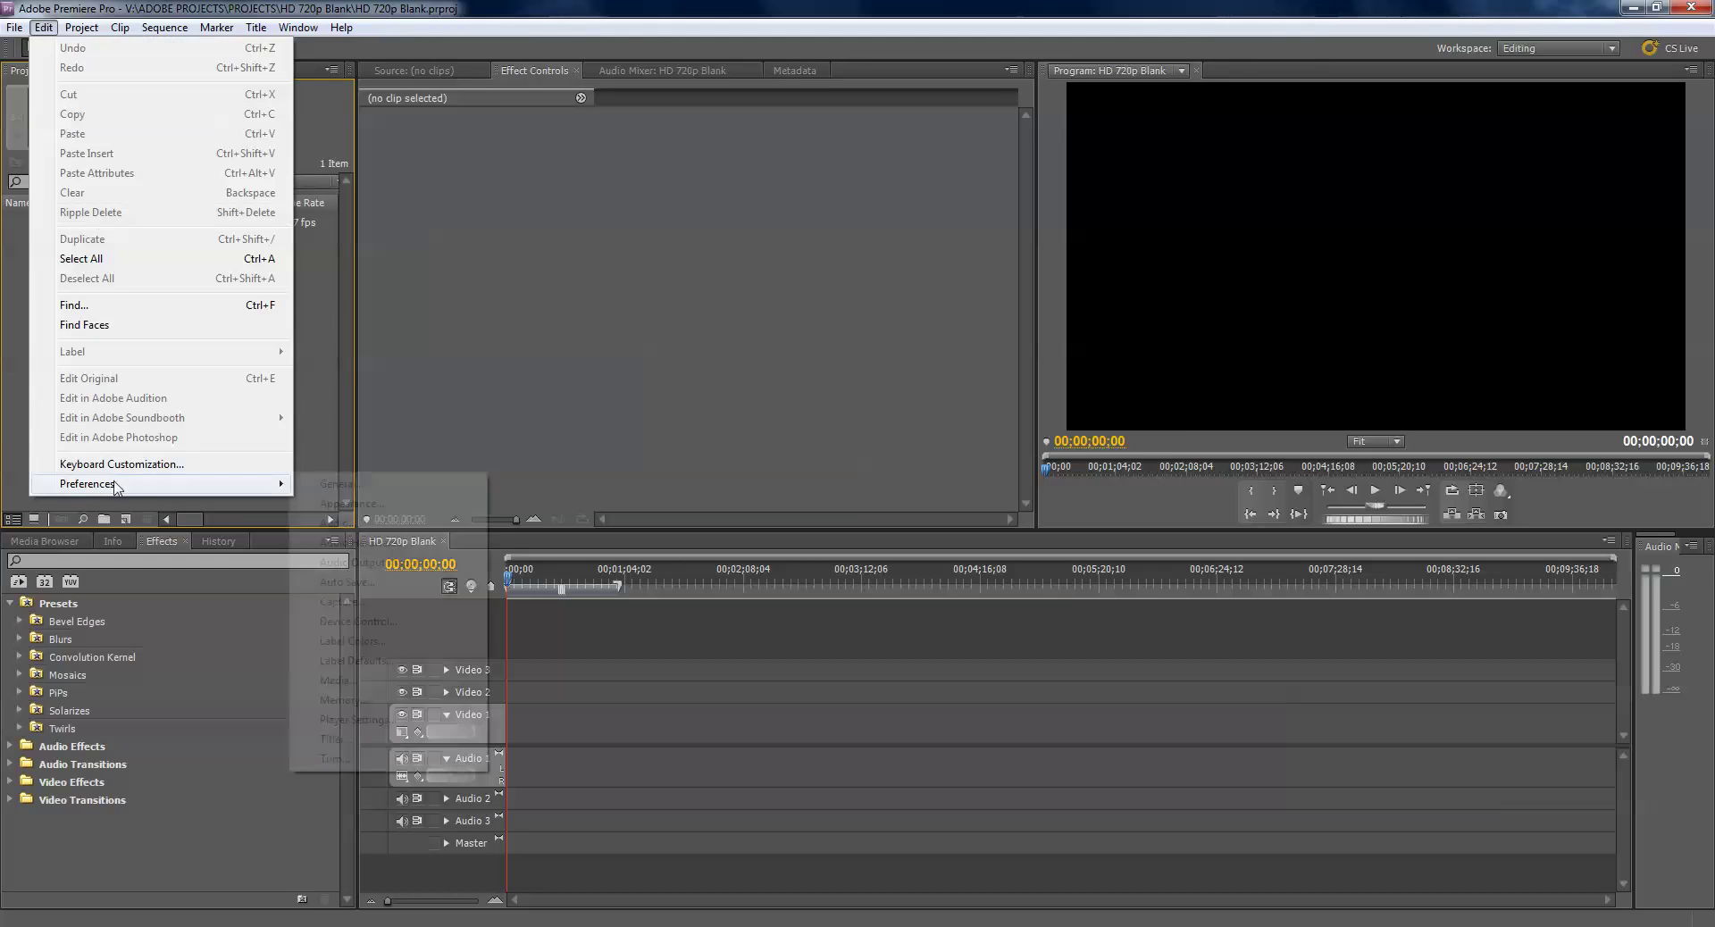
pyautogui.click(344, 483)
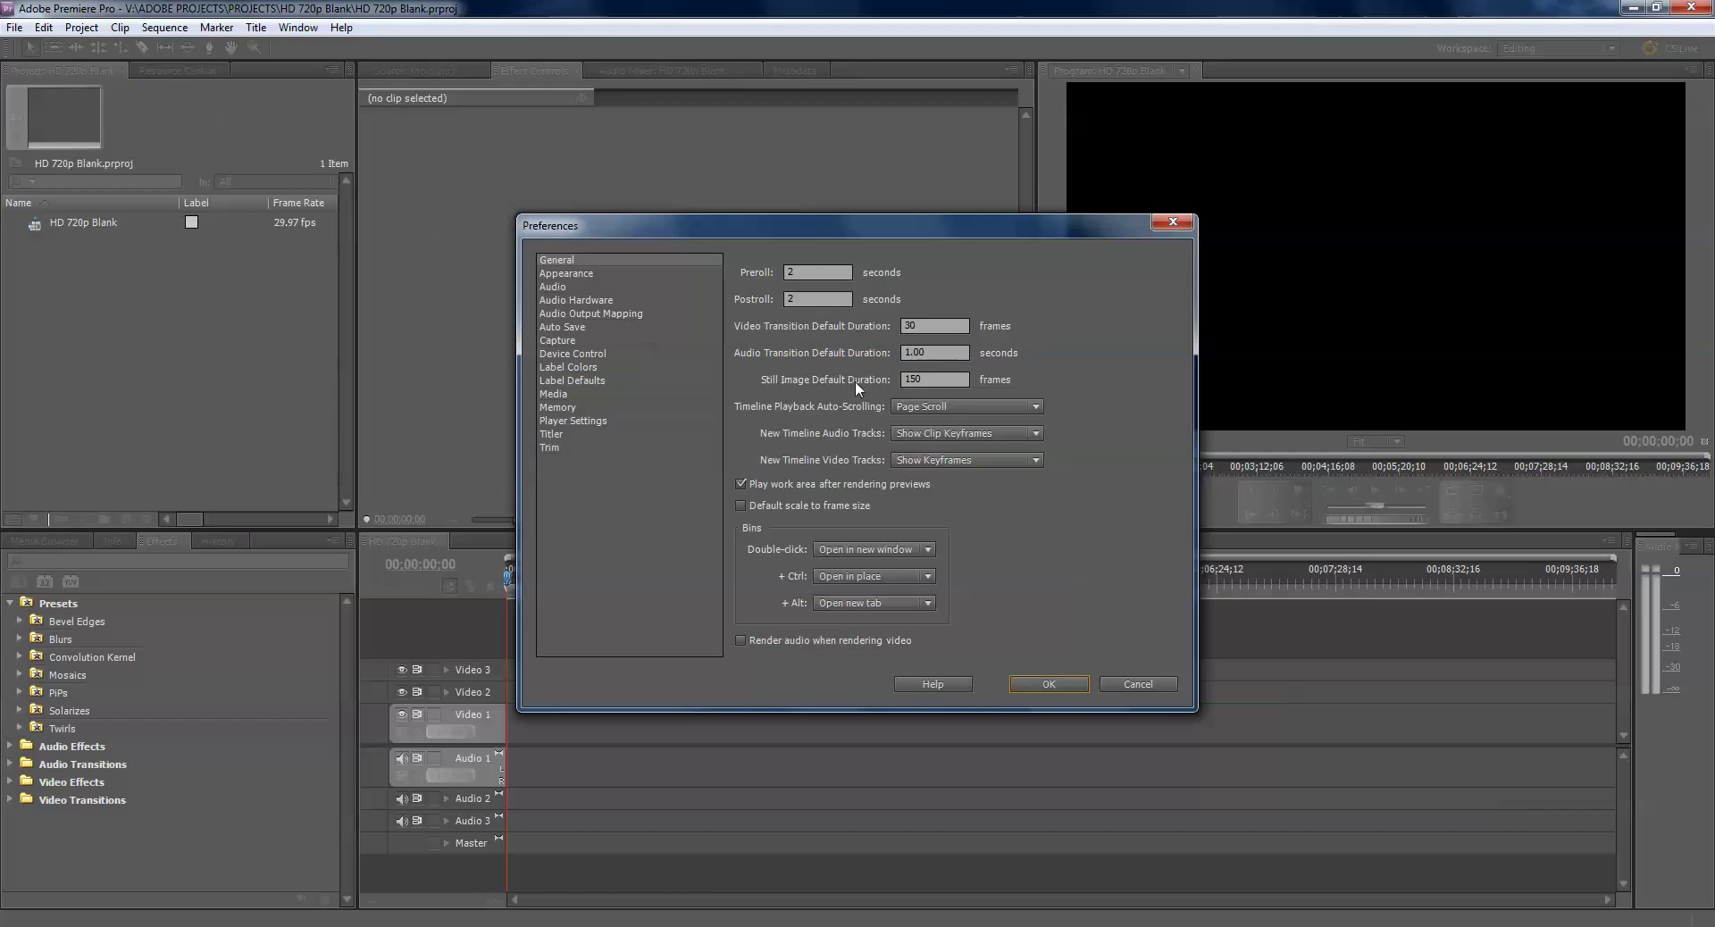
pyautogui.doubleClick(936, 379)
pyautogui.write('1')
pyautogui.click(1051, 682)
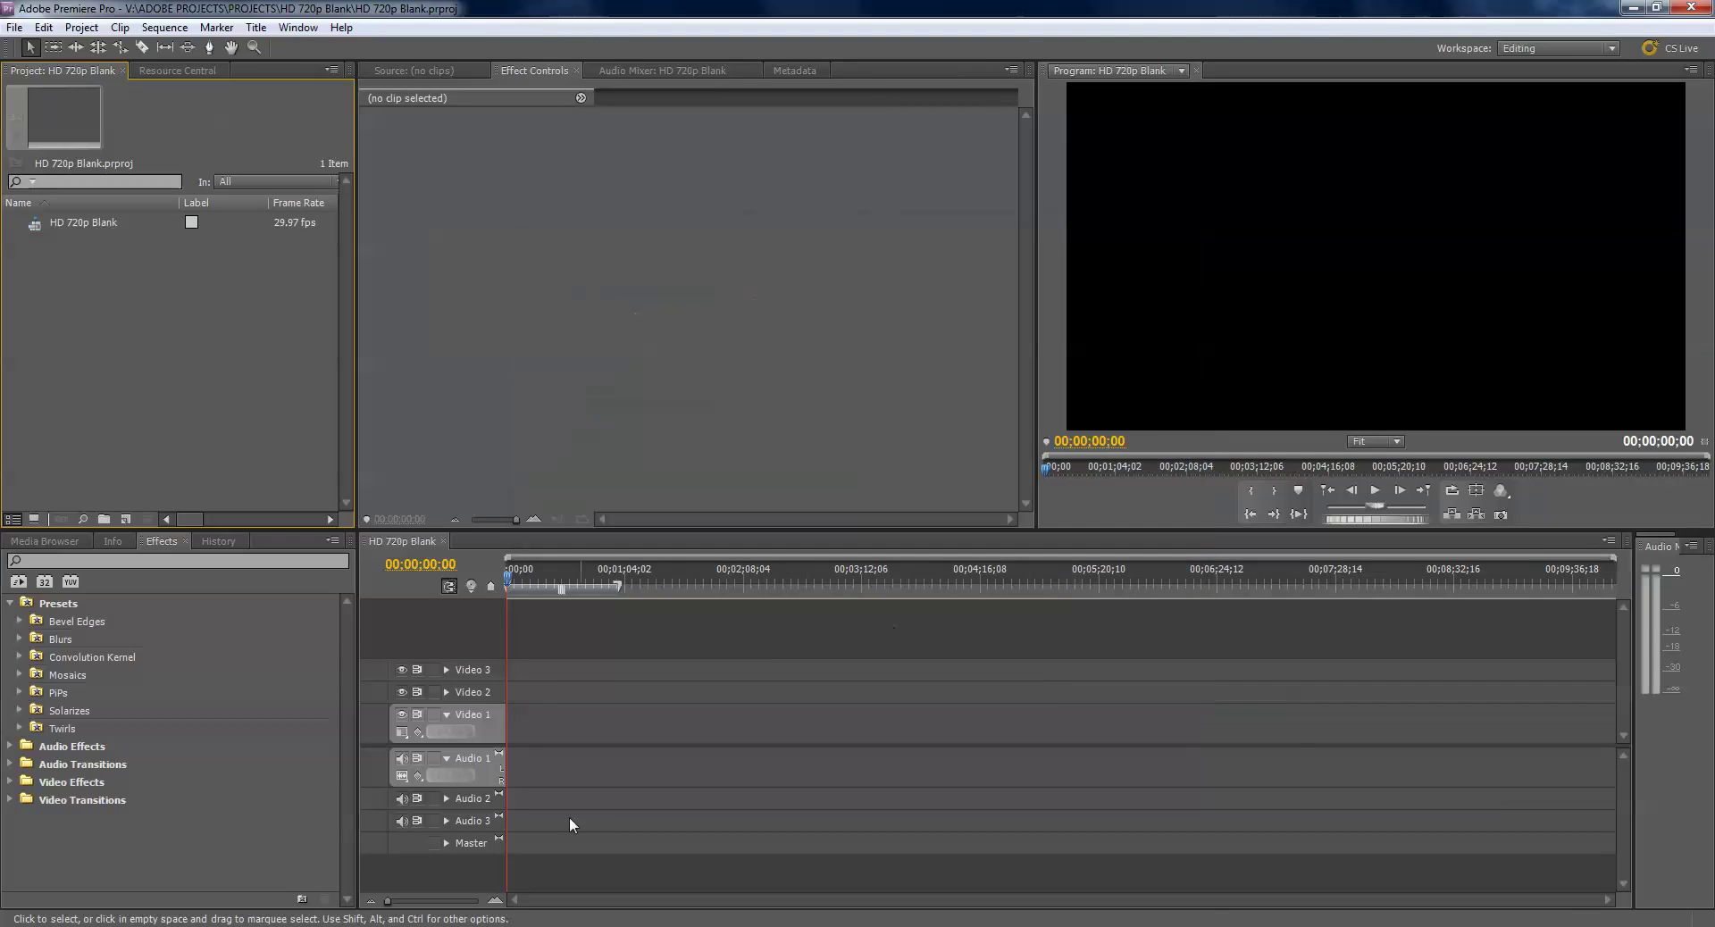
# - Import the desktop folder Inward Path Render 1080p no Background into the project as a bin
pyautogui.press('super+d')
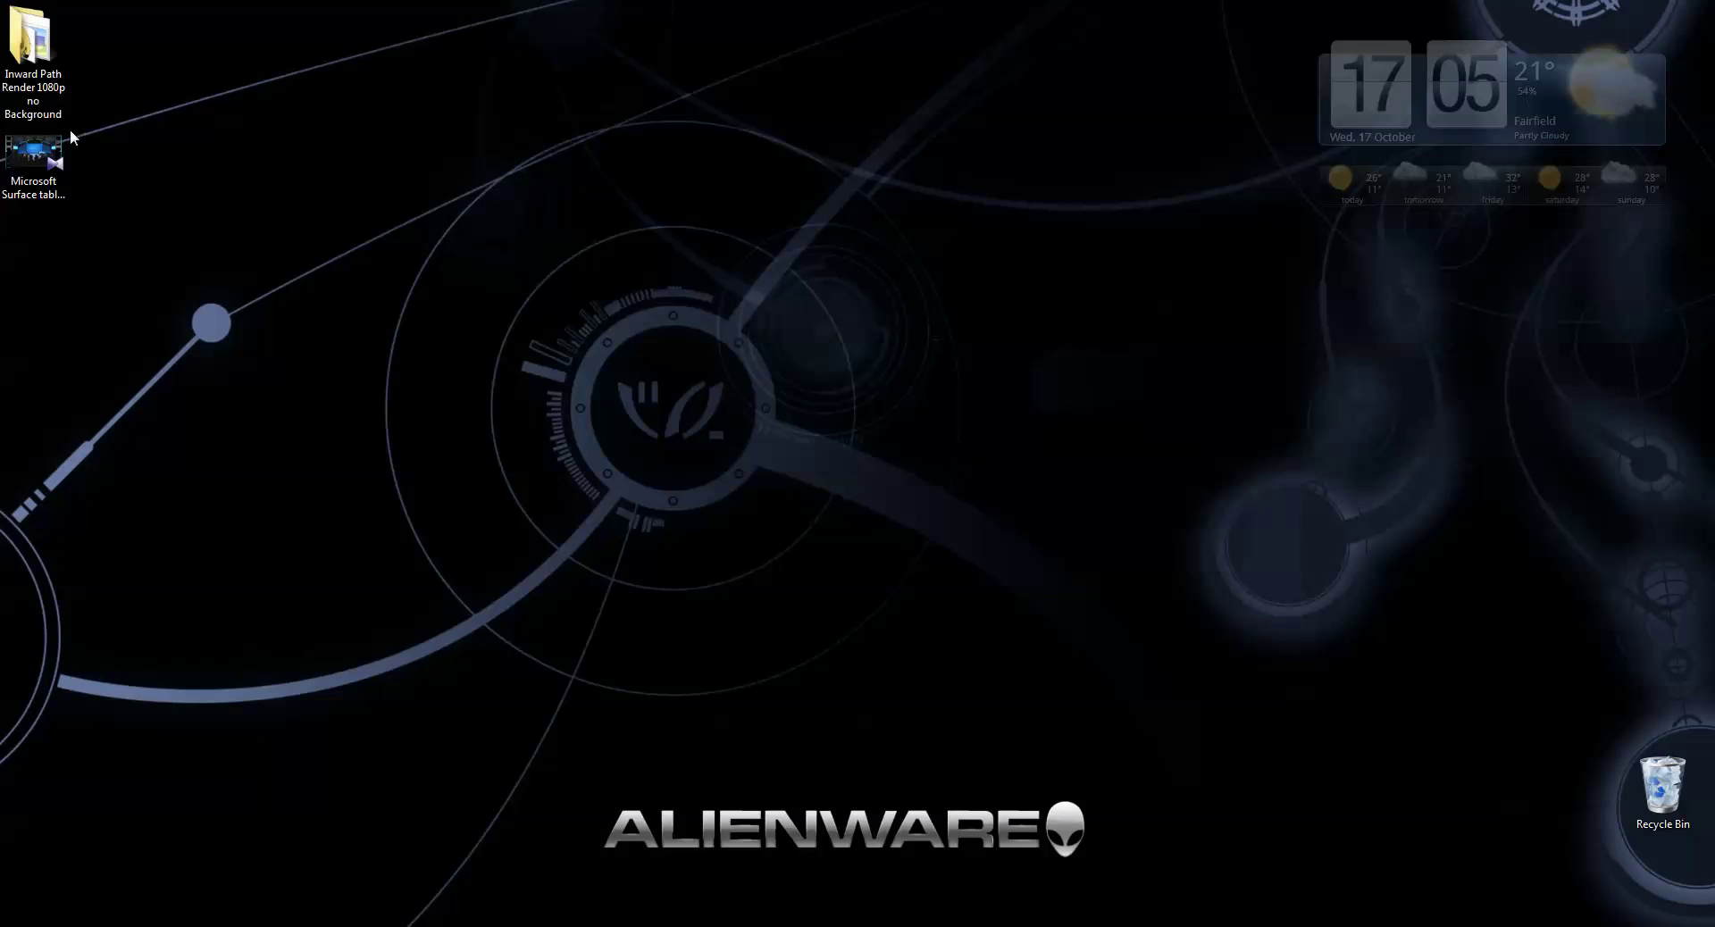
pyautogui.click(37, 63)
pyautogui.moveTo(33, 54); pyautogui.dragTo(98, 318)
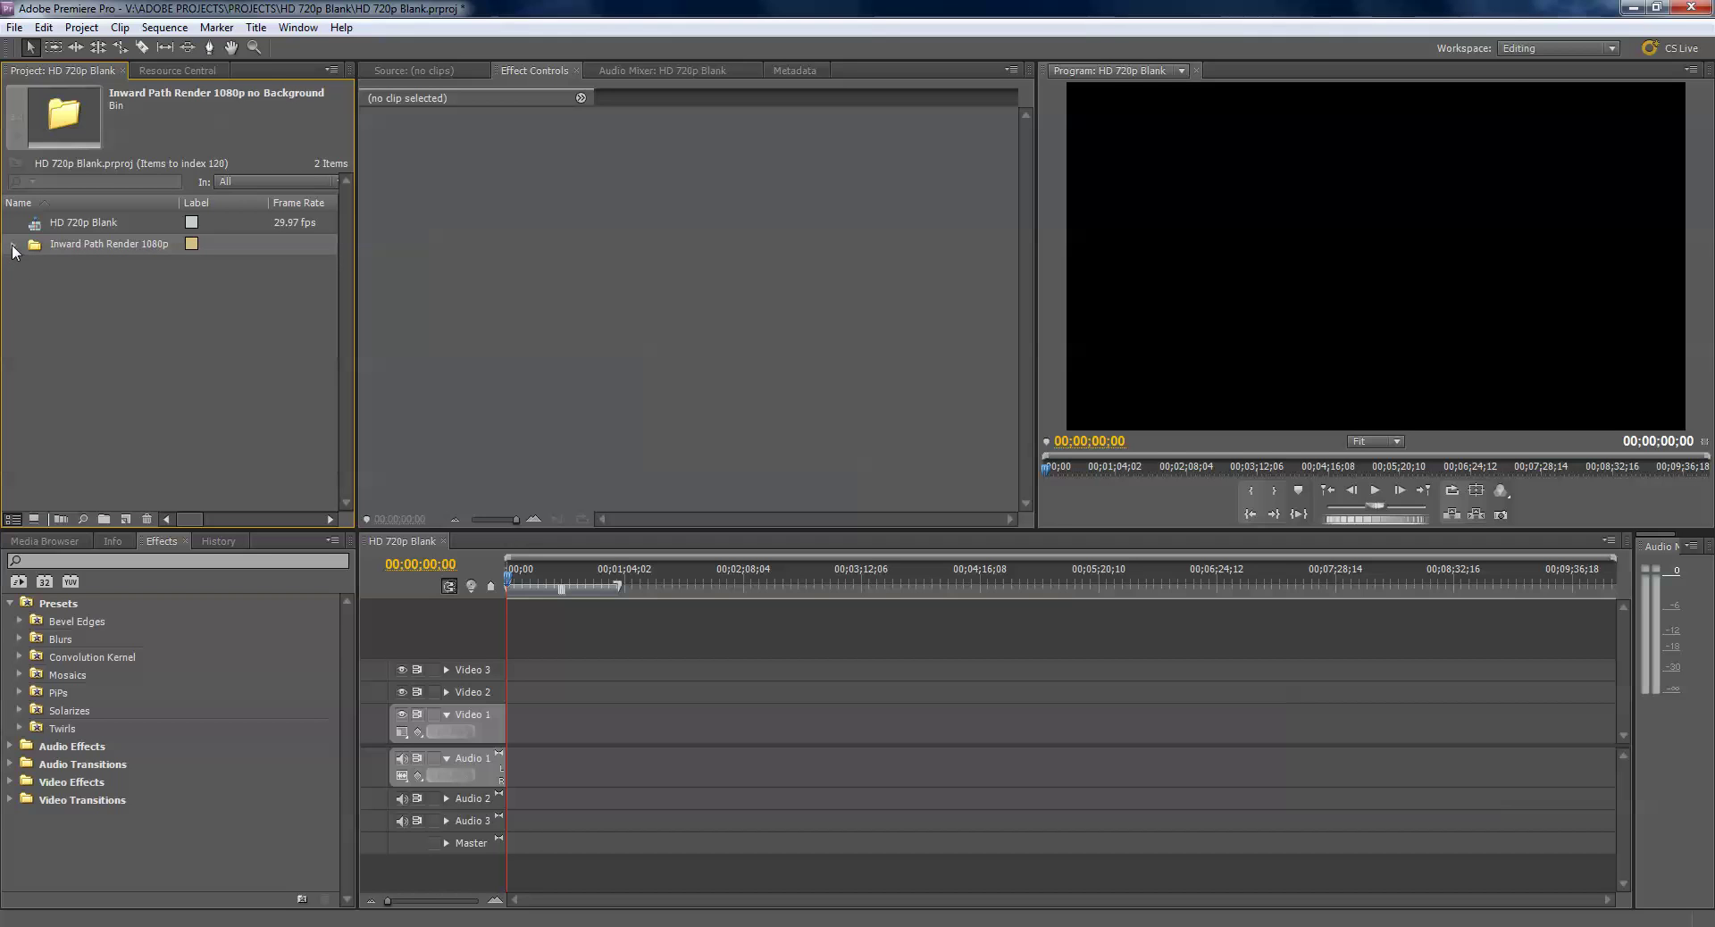
# - Expand the imported bin and widen the Name column so the full file names are readable
pyautogui.click(14, 247)
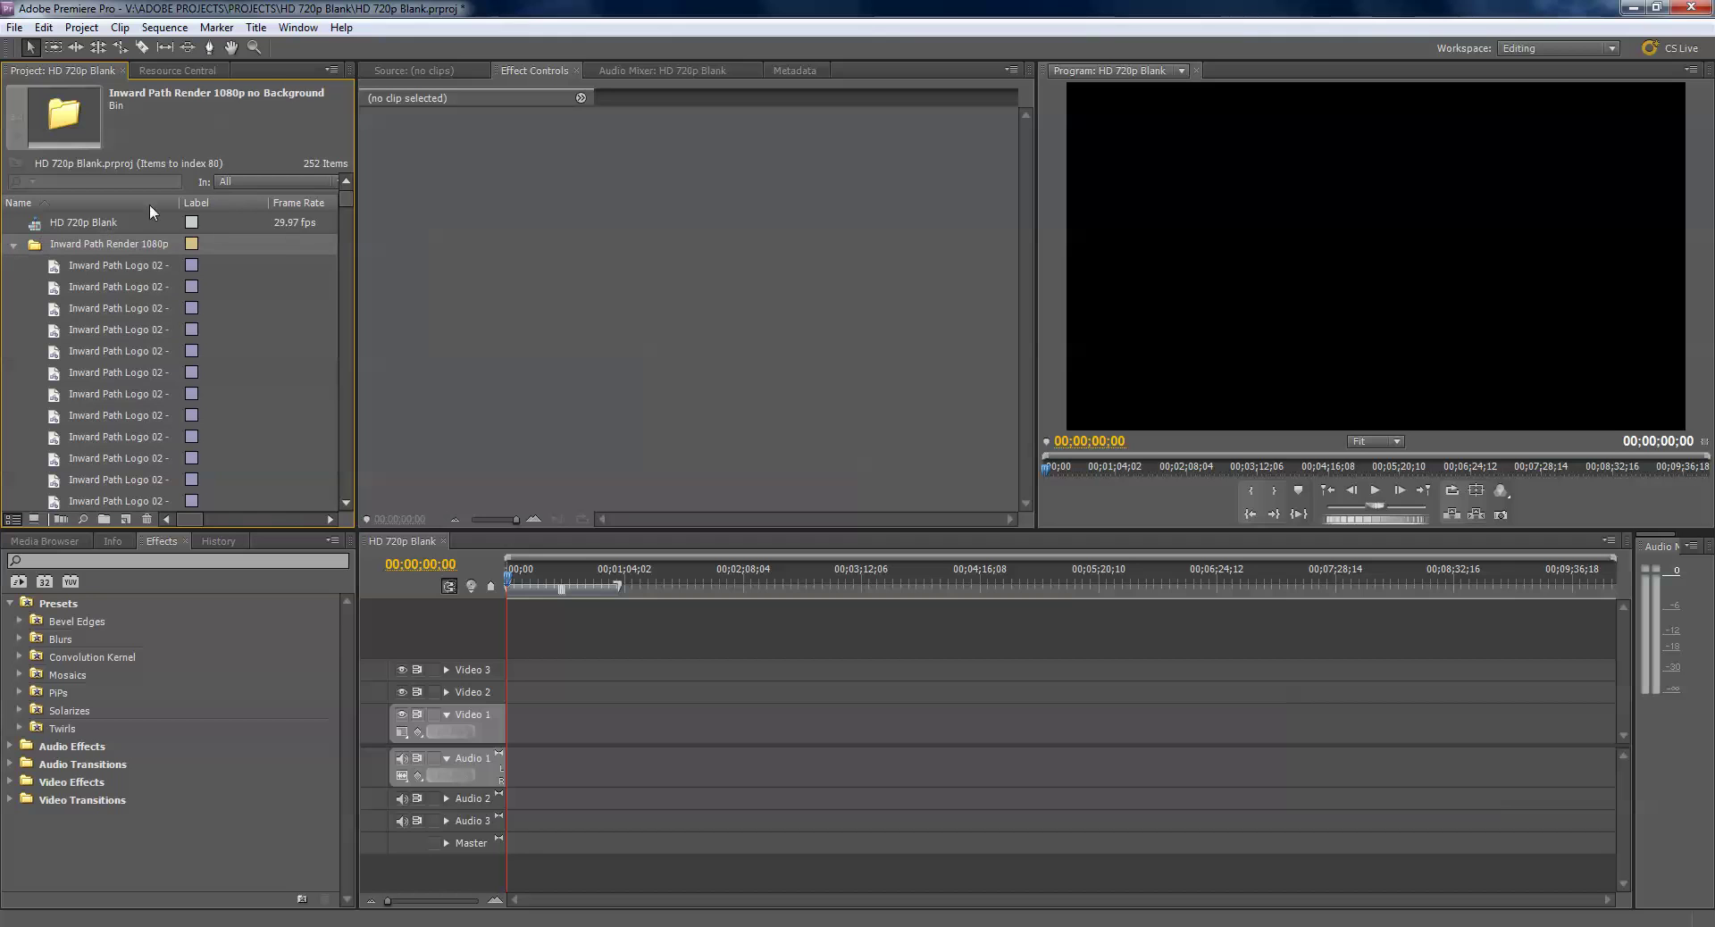
pyautogui.moveTo(176, 203); pyautogui.dragTo(281, 203)
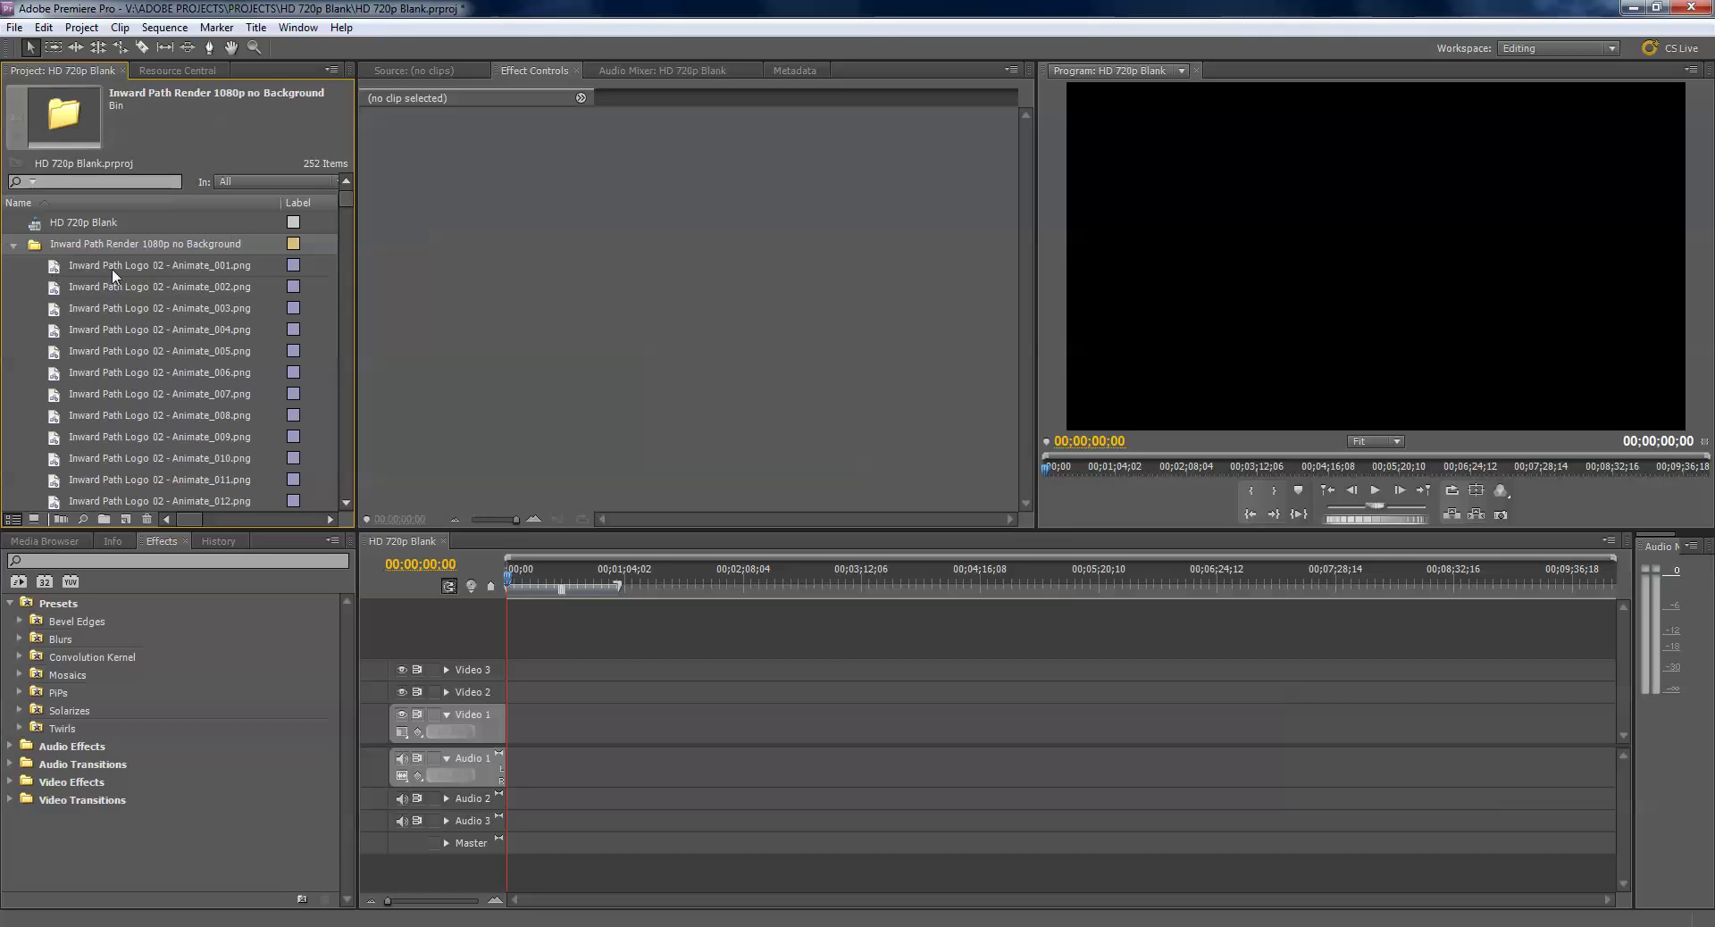
# - Examine the imported still frames one by one from Animate_001.png through Animate_012.png, checking their previews and file names
pyautogui.click(54, 273)
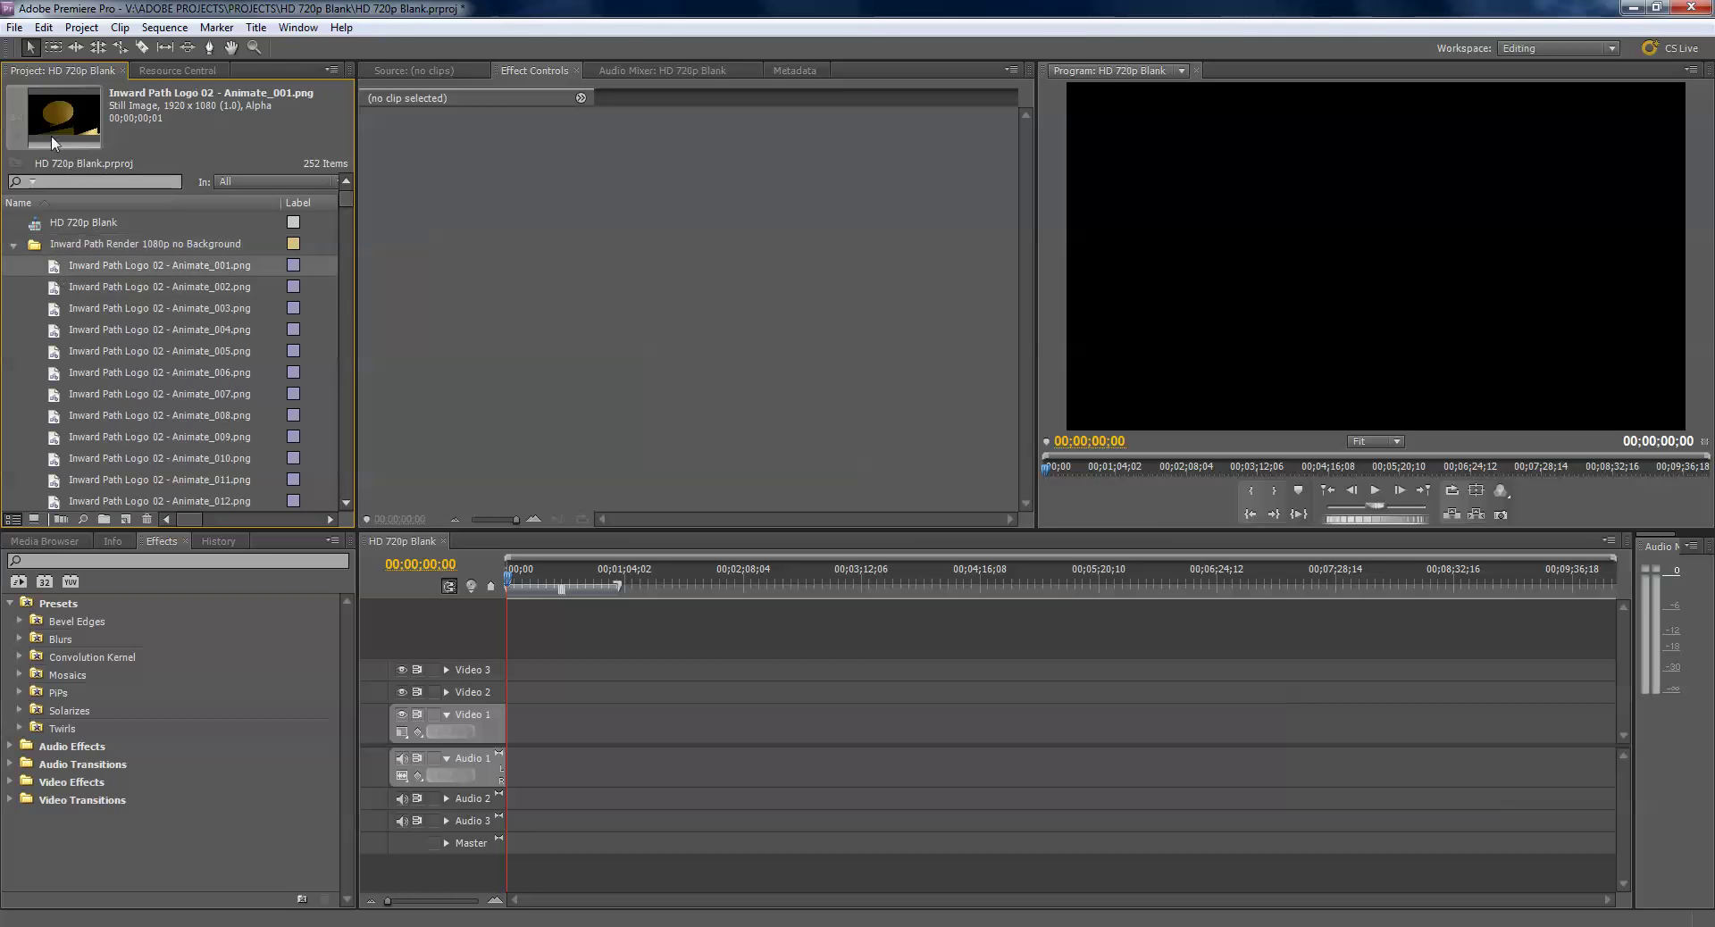
pyautogui.click(53, 287)
pyautogui.click(52, 310)
pyautogui.press('Down')
pyautogui.press('Down')
pyautogui.press('Down')
pyautogui.press('Down')
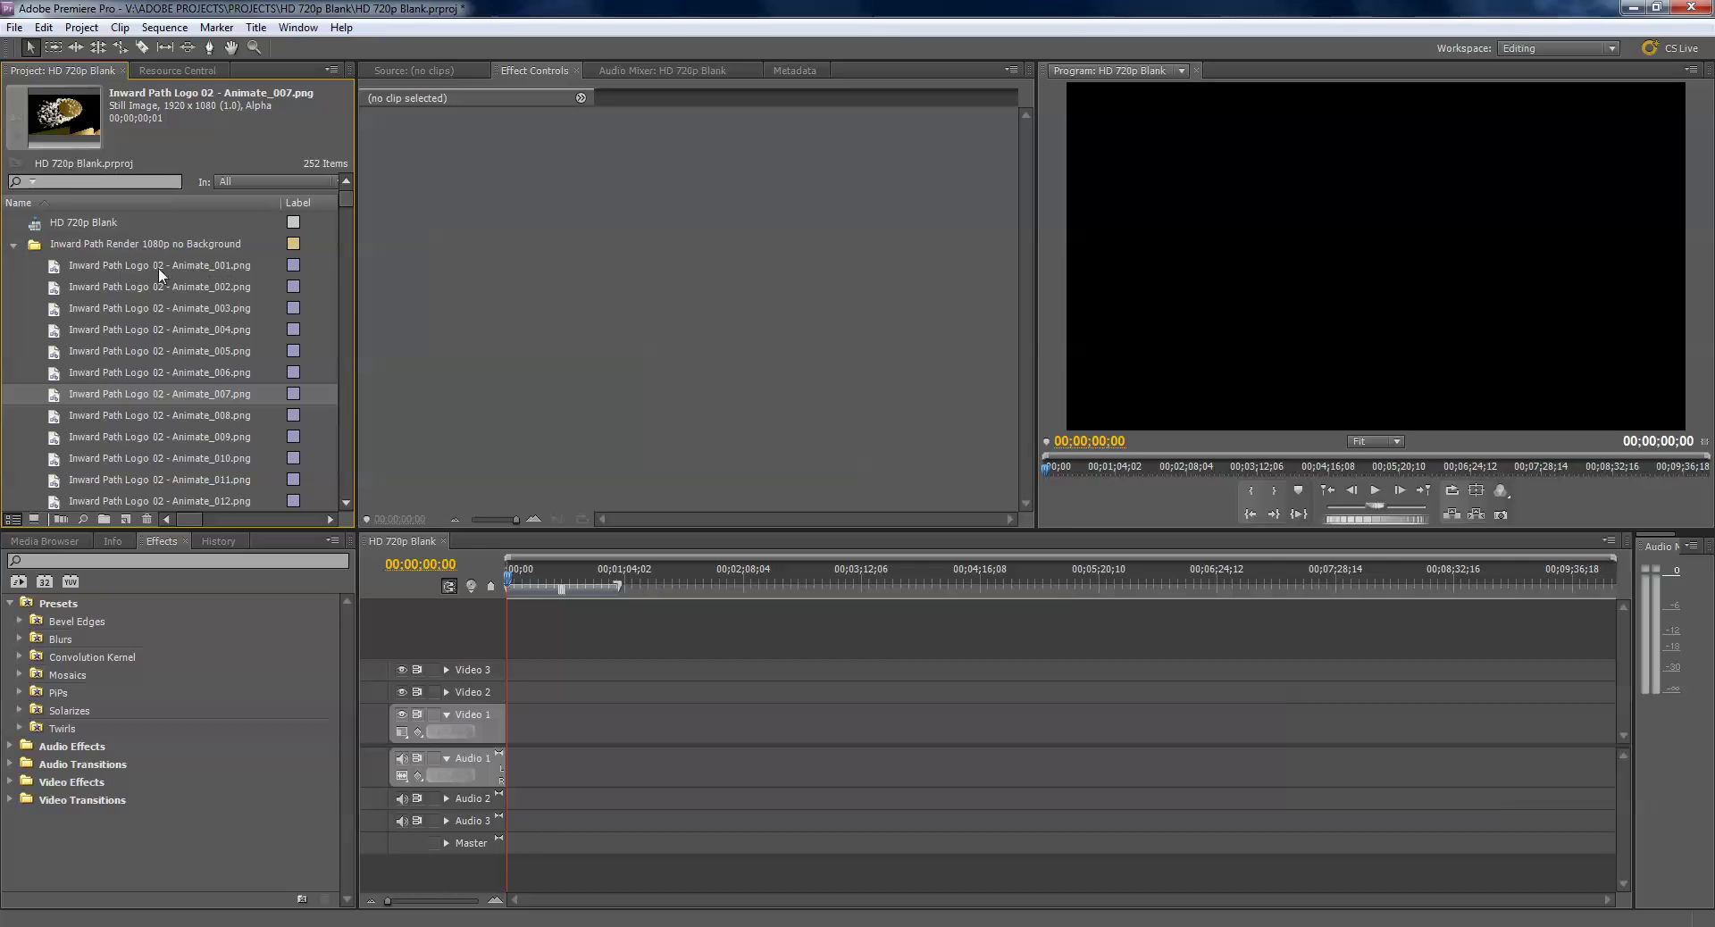
pyautogui.click(213, 262)
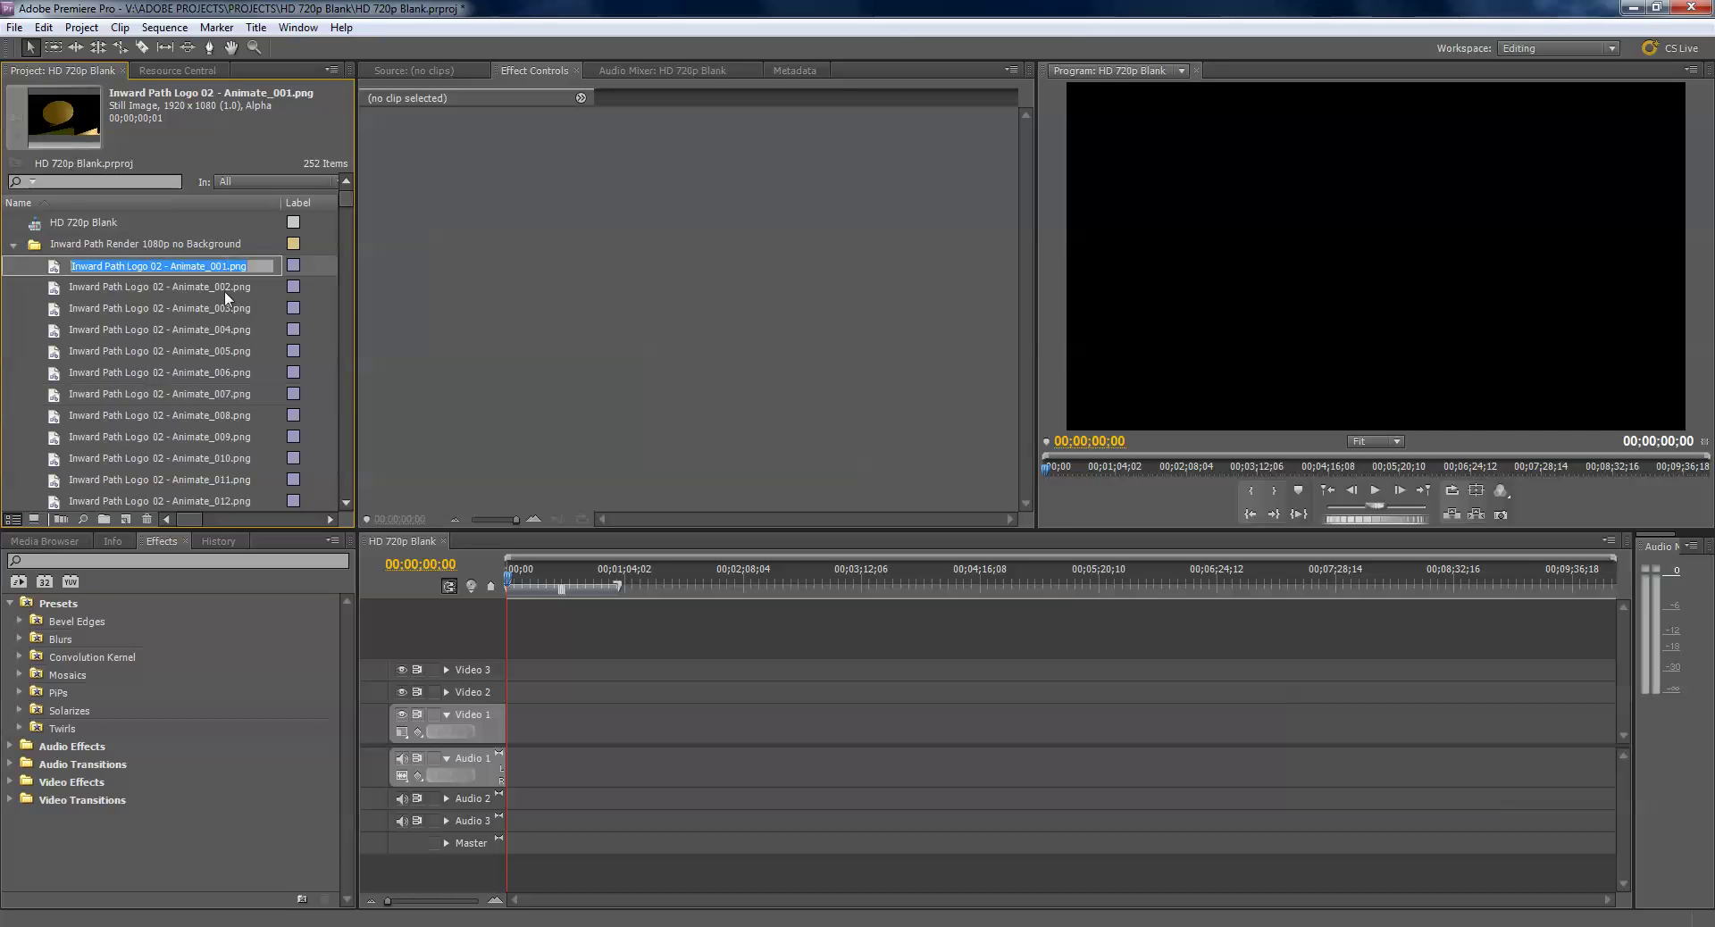
pyautogui.click(228, 293)
pyautogui.click(228, 308)
pyautogui.click(227, 310)
pyautogui.click(228, 331)
pyautogui.click(229, 354)
pyautogui.click(229, 375)
pyautogui.click(226, 394)
pyautogui.click(224, 414)
pyautogui.click(225, 437)
pyautogui.click(226, 457)
pyautogui.click(228, 480)
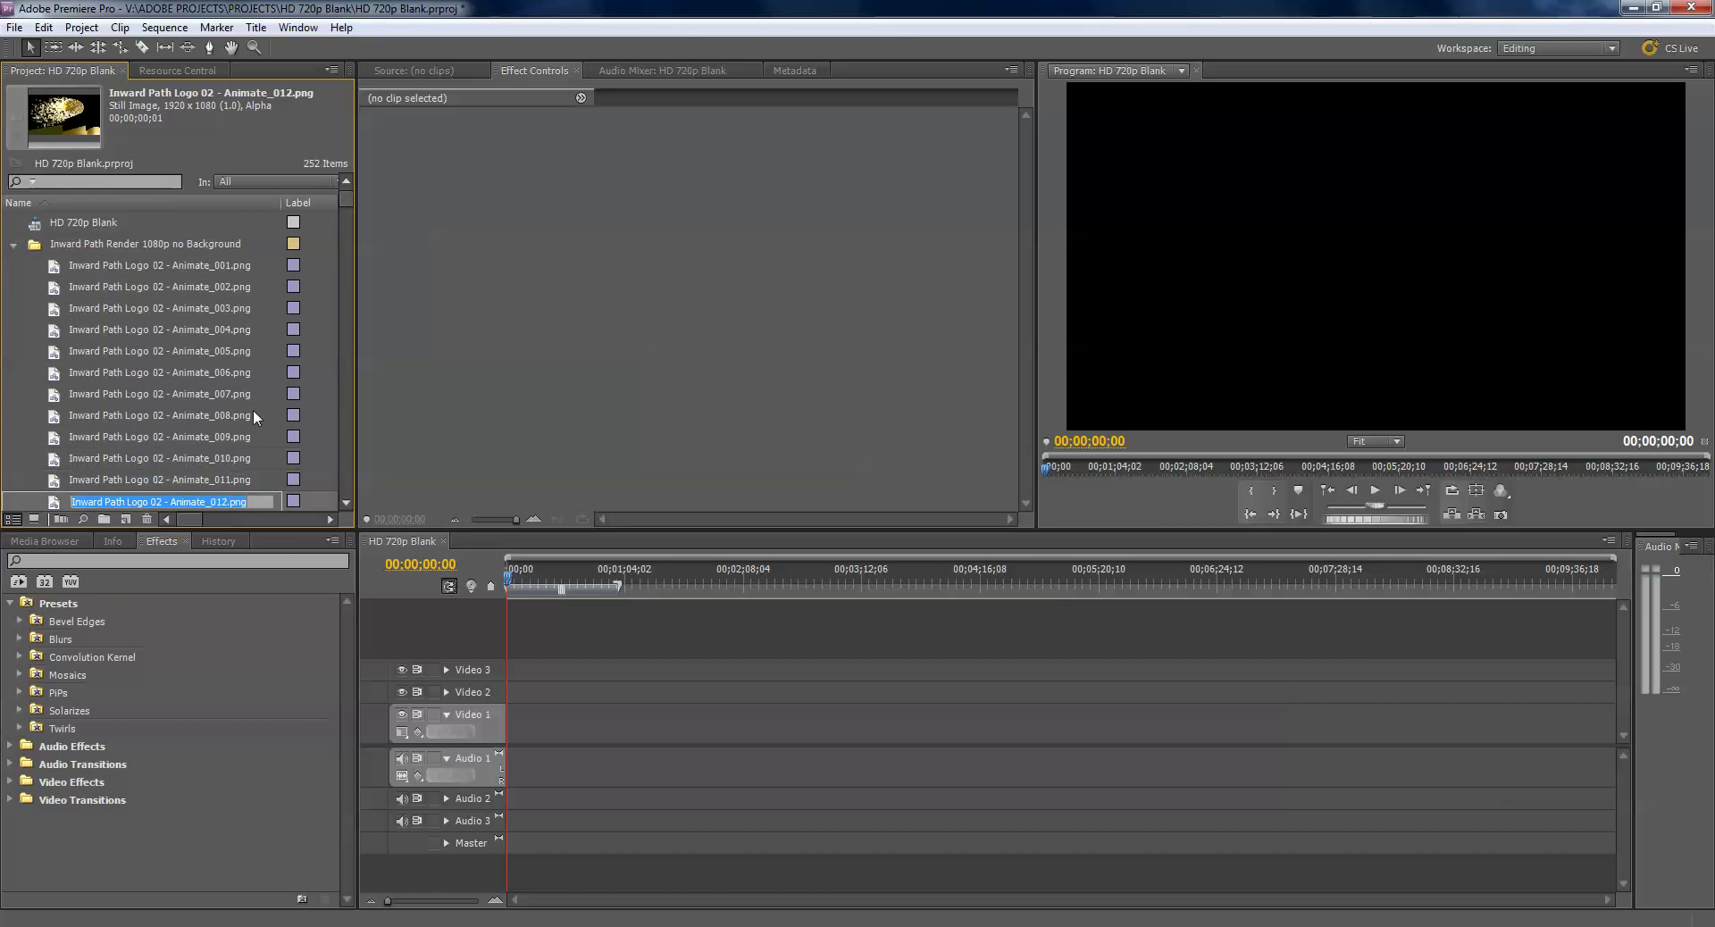
# - Check the next imported still frames through Animate_017.png and collapse the bin
pyautogui.scroll(-2, 253, 409)
pyautogui.click(233, 415)
pyautogui.click(230, 437)
pyautogui.click(229, 459)
pyautogui.click(228, 480)
pyautogui.scroll(2, 230, 389)
pyautogui.scroll(1, 230, 390)
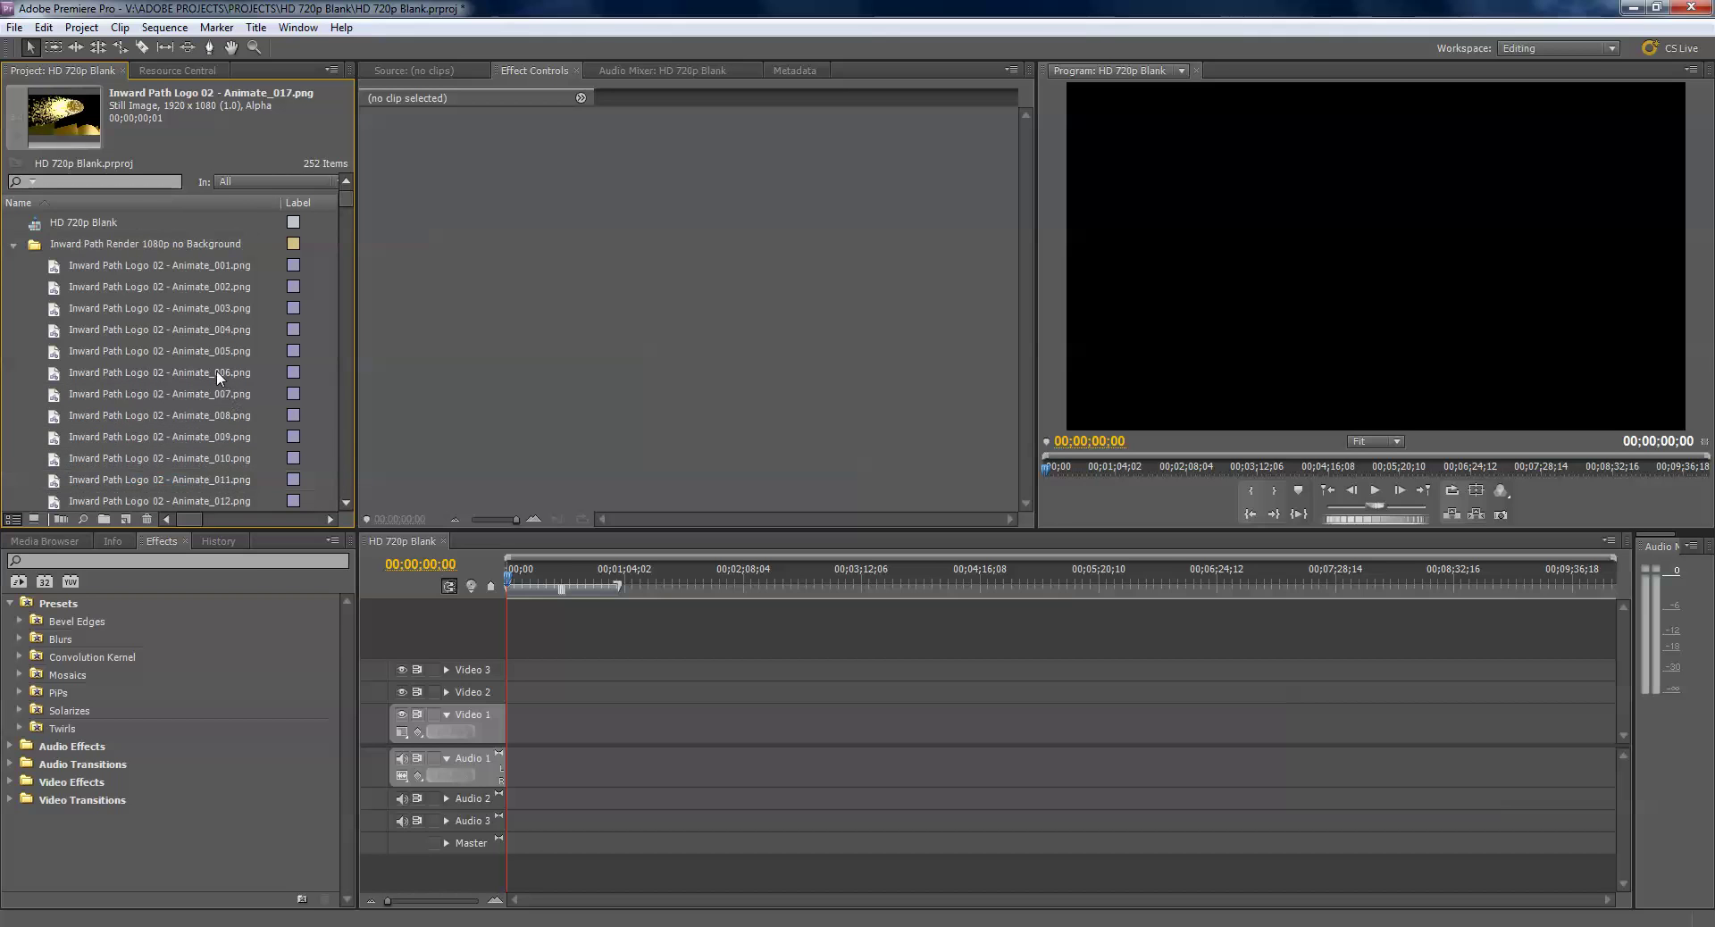
pyautogui.click(13, 245)
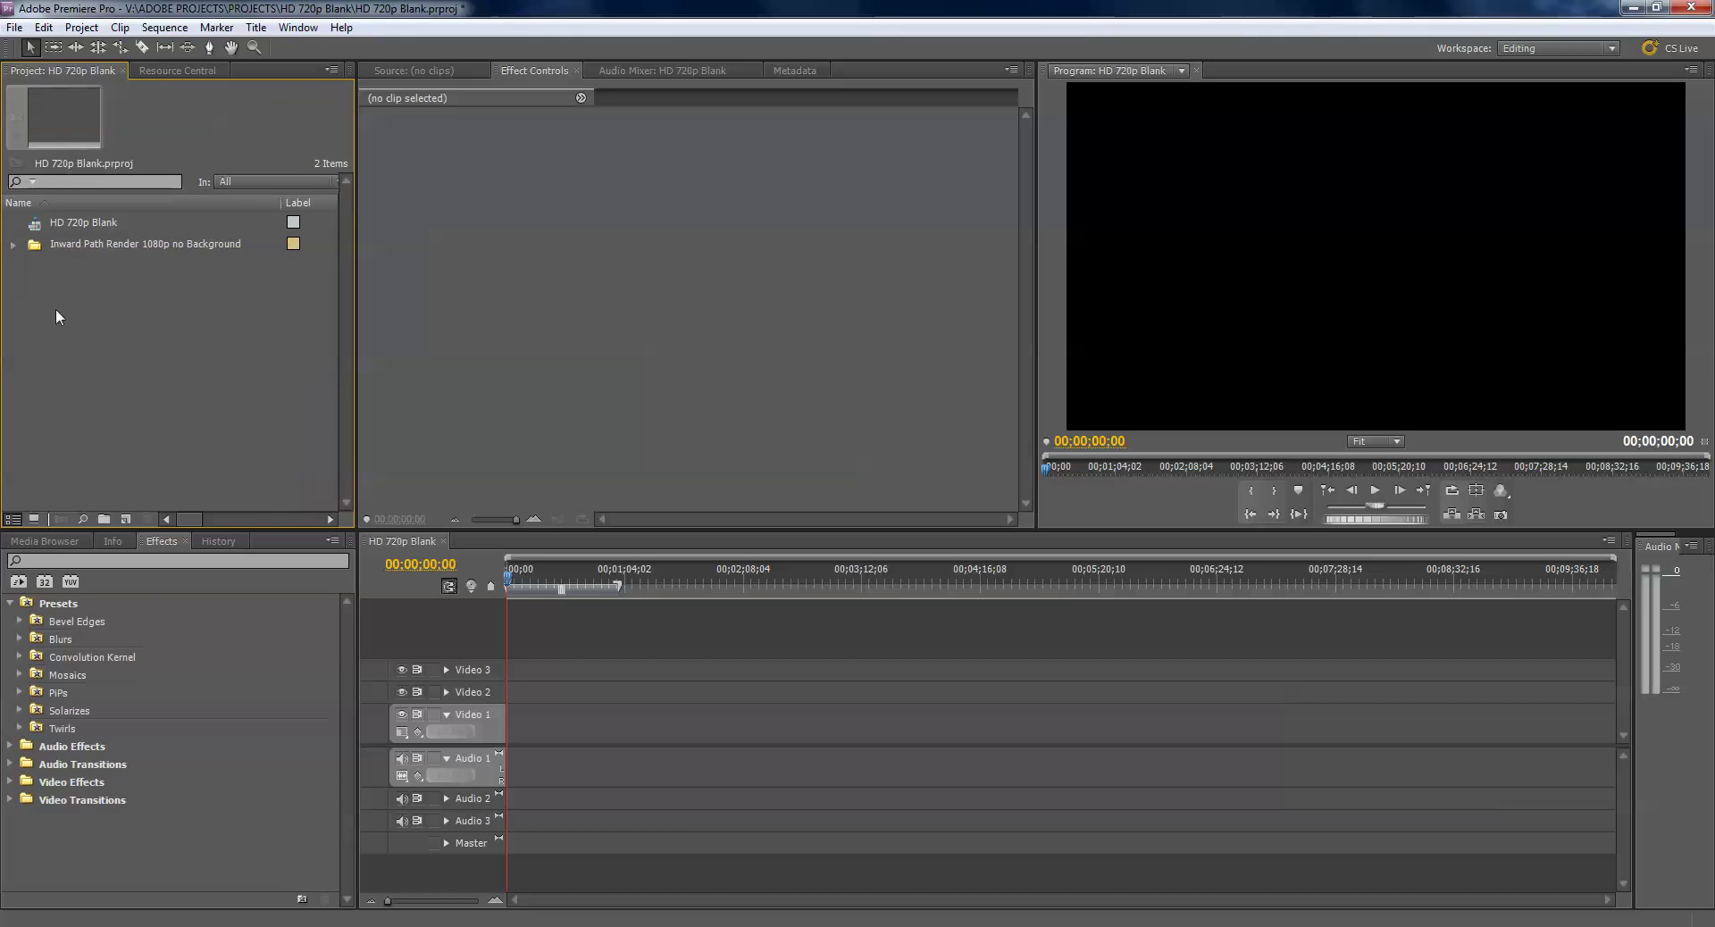
# - Place the entire Inward Path Render 1080p no Background bin on the Video 1 track, starting at about 8 seconds
pyautogui.click(35, 248)
pyautogui.moveTo(220, 400); pyautogui.dragTo(533, 754)
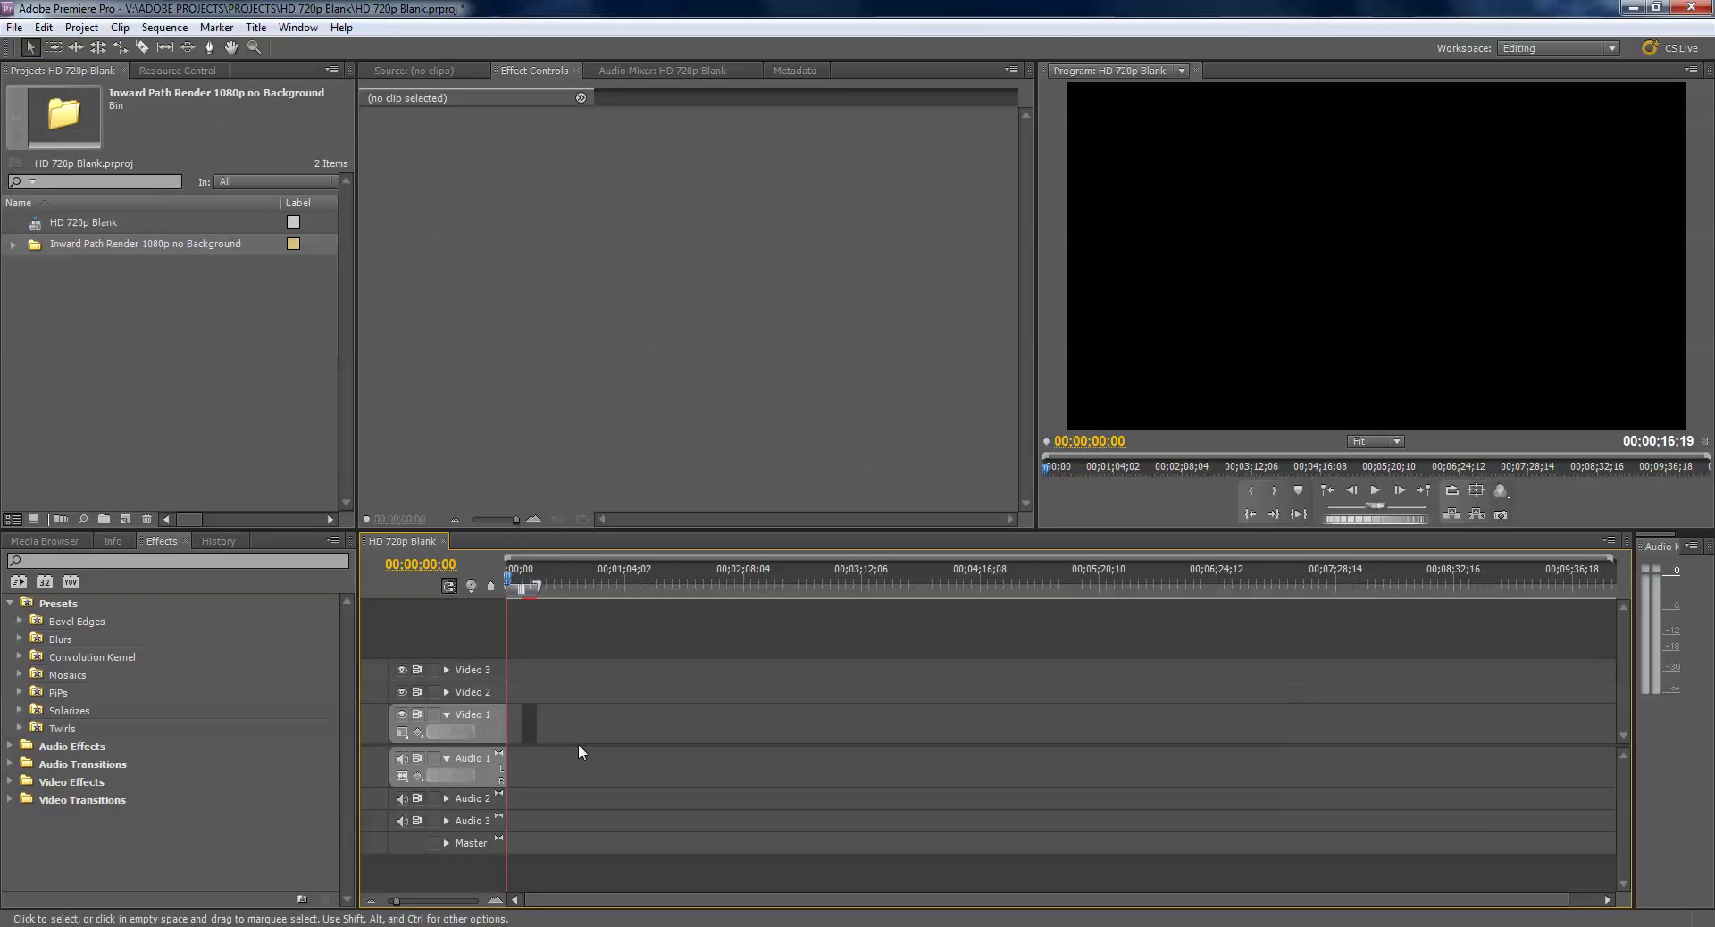
pyautogui.click(495, 901)
pyautogui.click(495, 901)
pyautogui.click(495, 901)
pyautogui.click(495, 900)
pyautogui.click(495, 900)
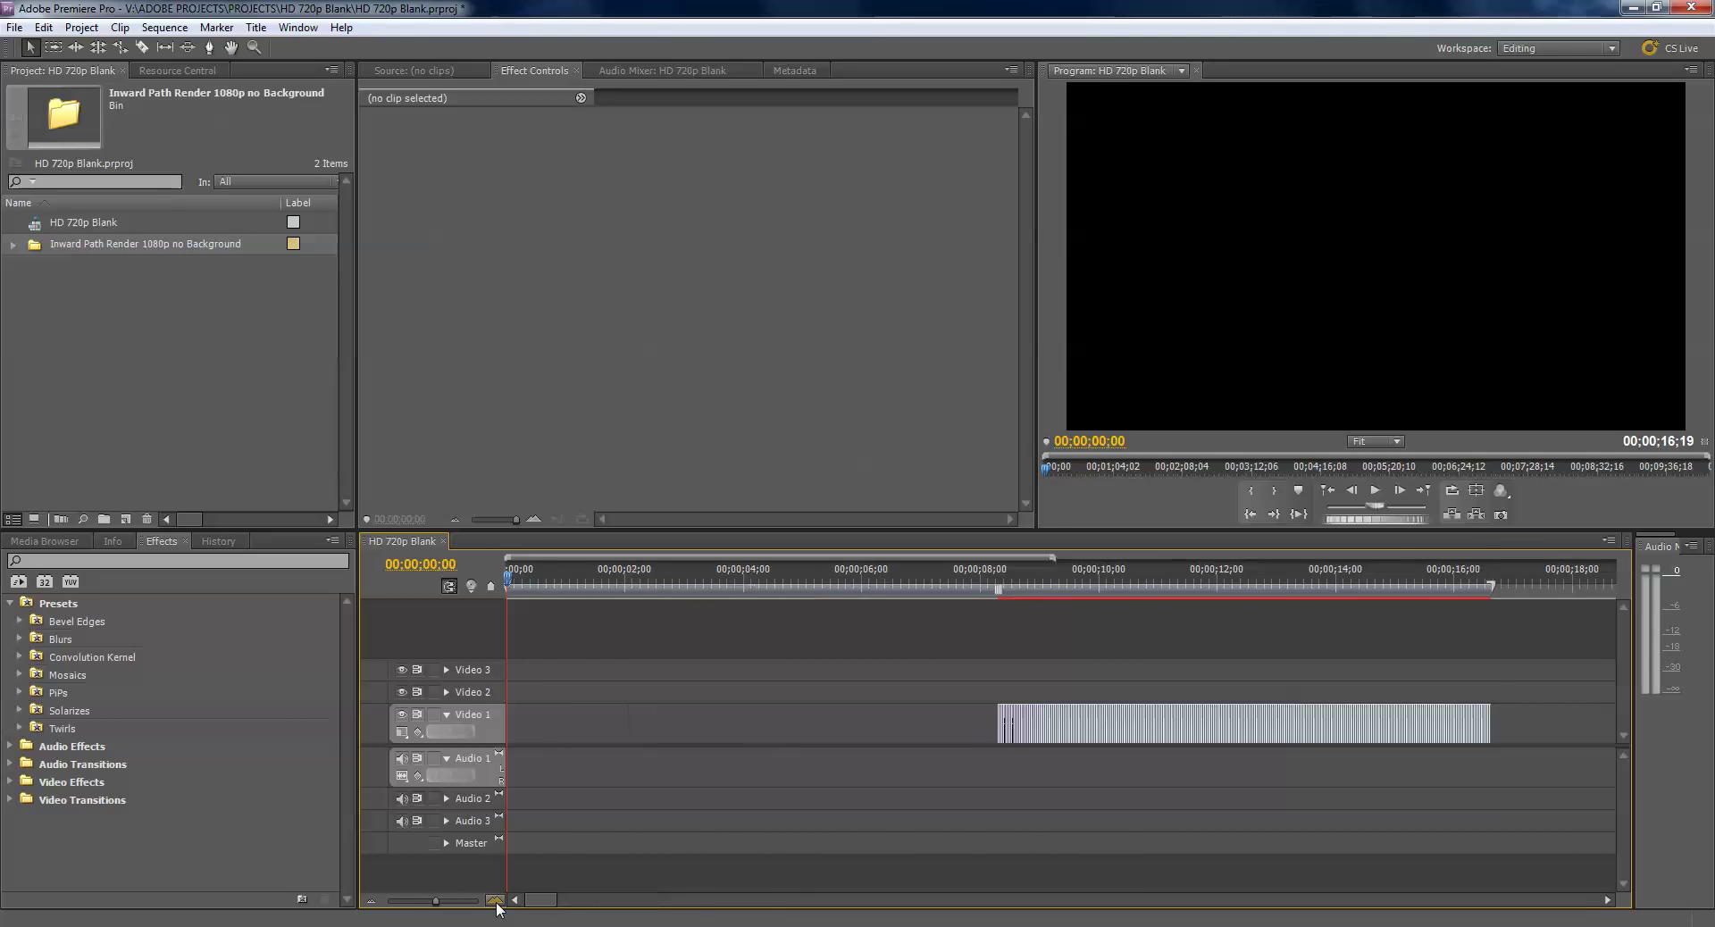
pyautogui.click(494, 900)
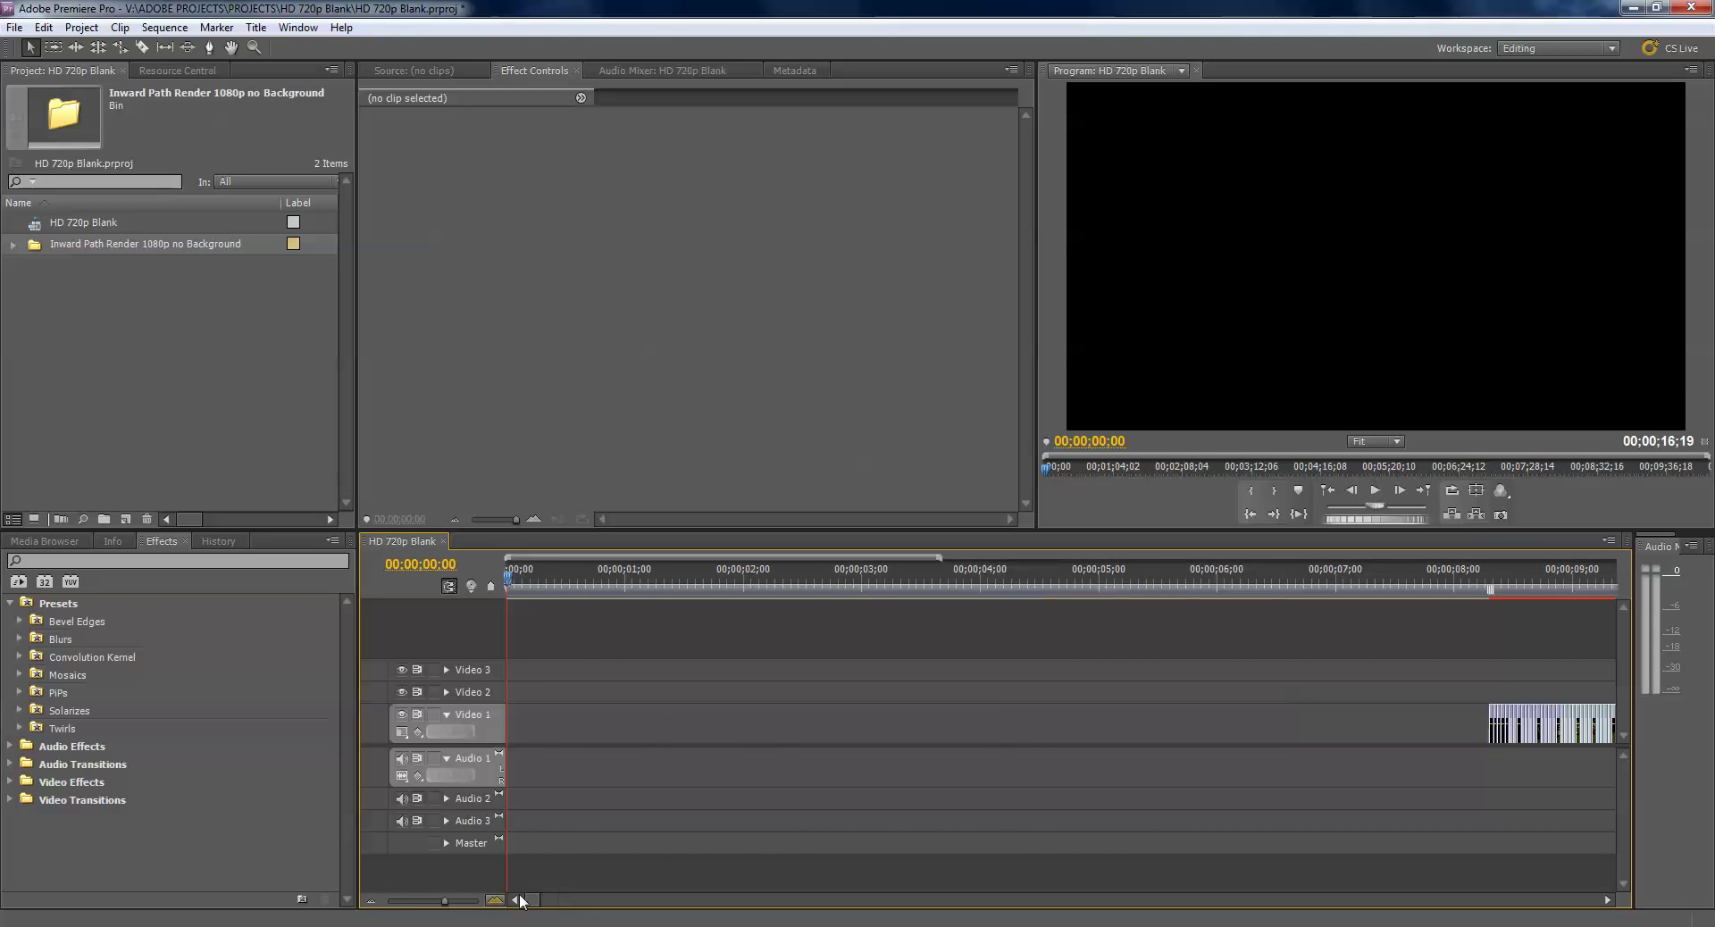
pyautogui.click(1607, 901)
pyautogui.click(1607, 901)
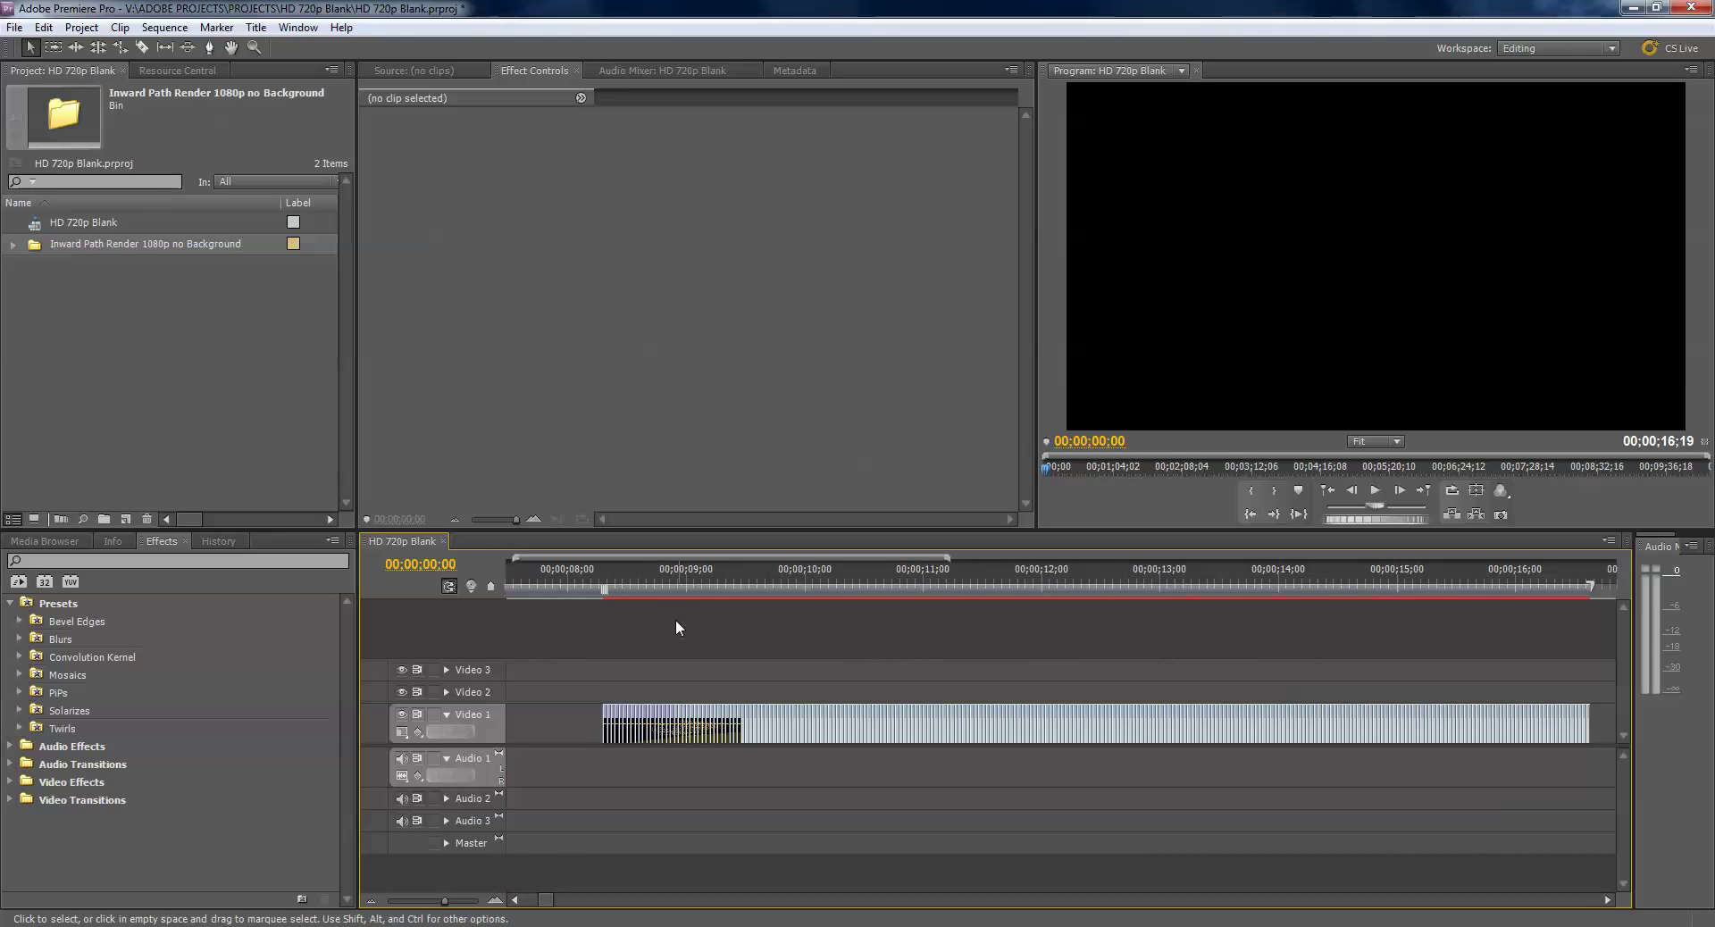
# - Scrub through the frame sequence on Video 1 to preview the logo animation and its framing
pyautogui.click(587, 580)
pyautogui.moveTo(590, 579); pyautogui.dragTo(1510, 710)
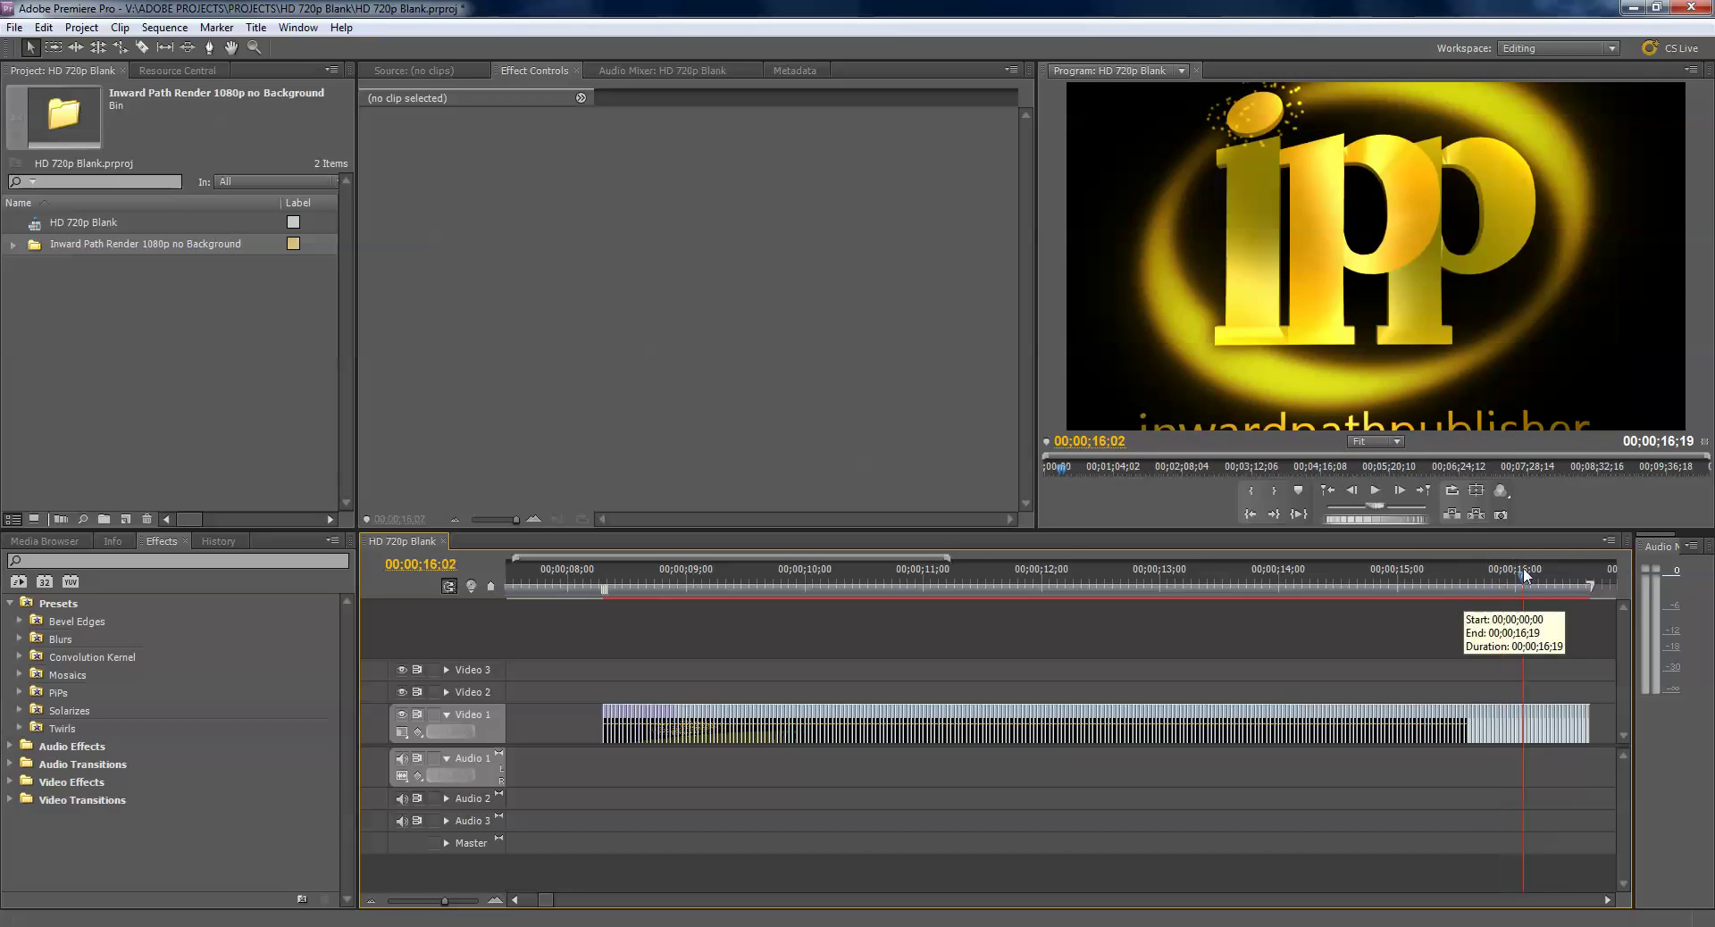
pyautogui.click(1095, 574)
pyautogui.moveTo(1077, 568); pyautogui.dragTo(636, 536)
# - Apply Scale to Frame Size to all the still clips on Video 1 and scrub through the rescaled animation
pyautogui.moveTo(565, 668); pyautogui.dragTo(1610, 716)
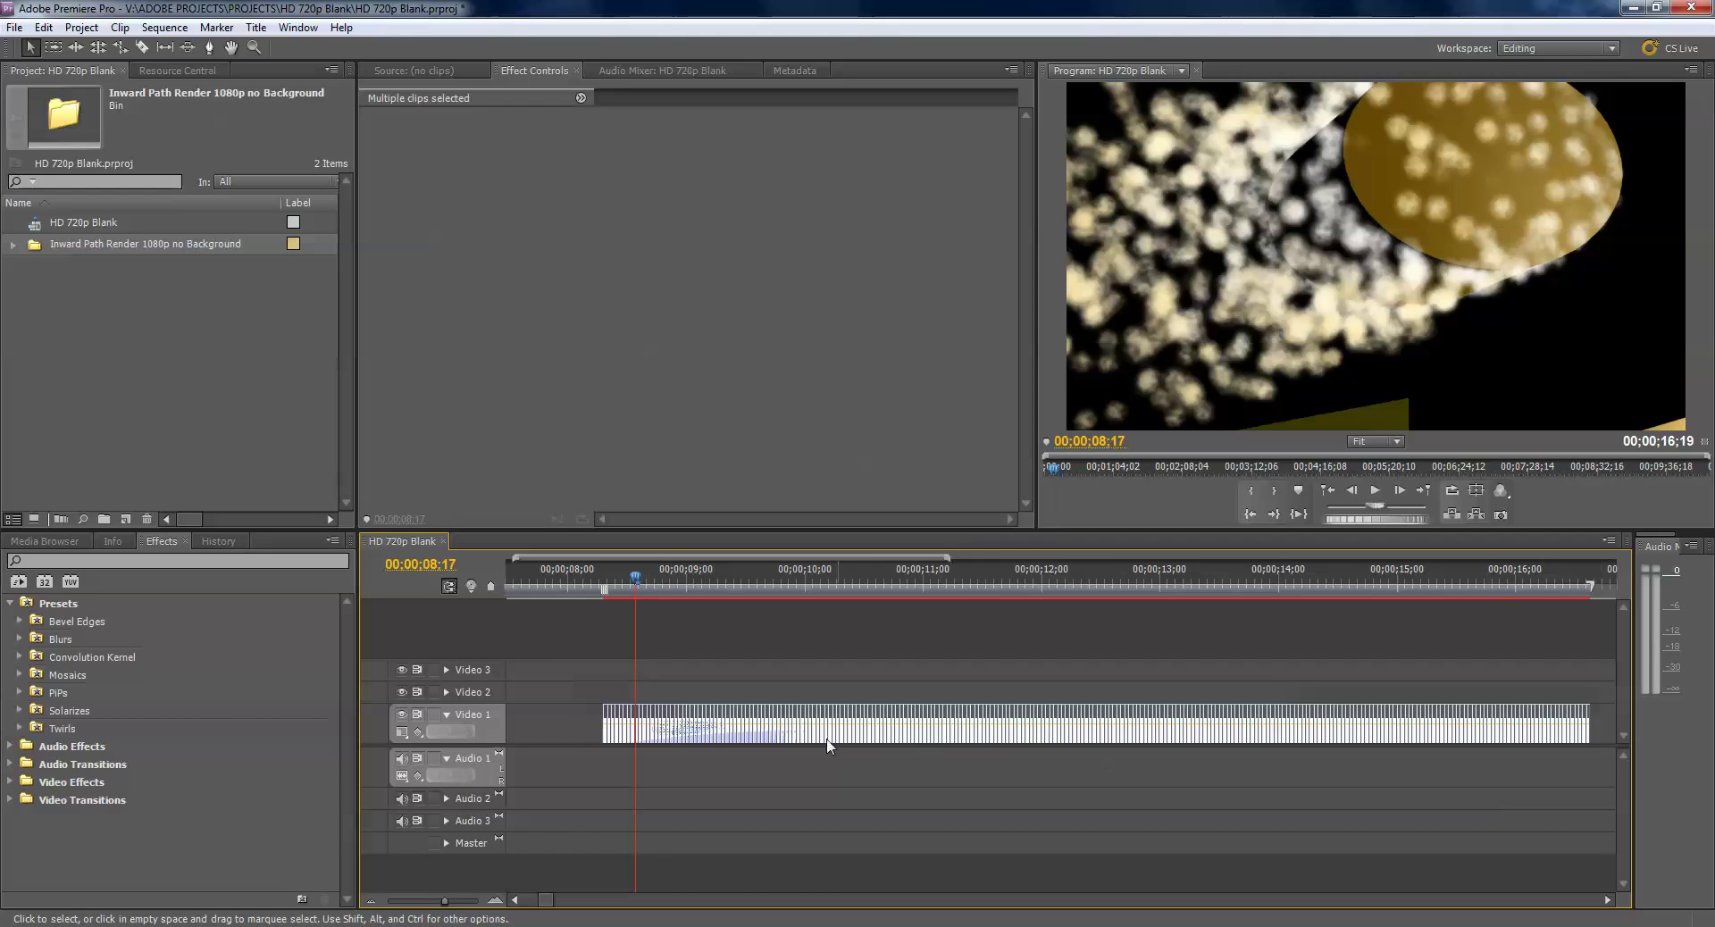
pyautogui.rightClick(784, 745)
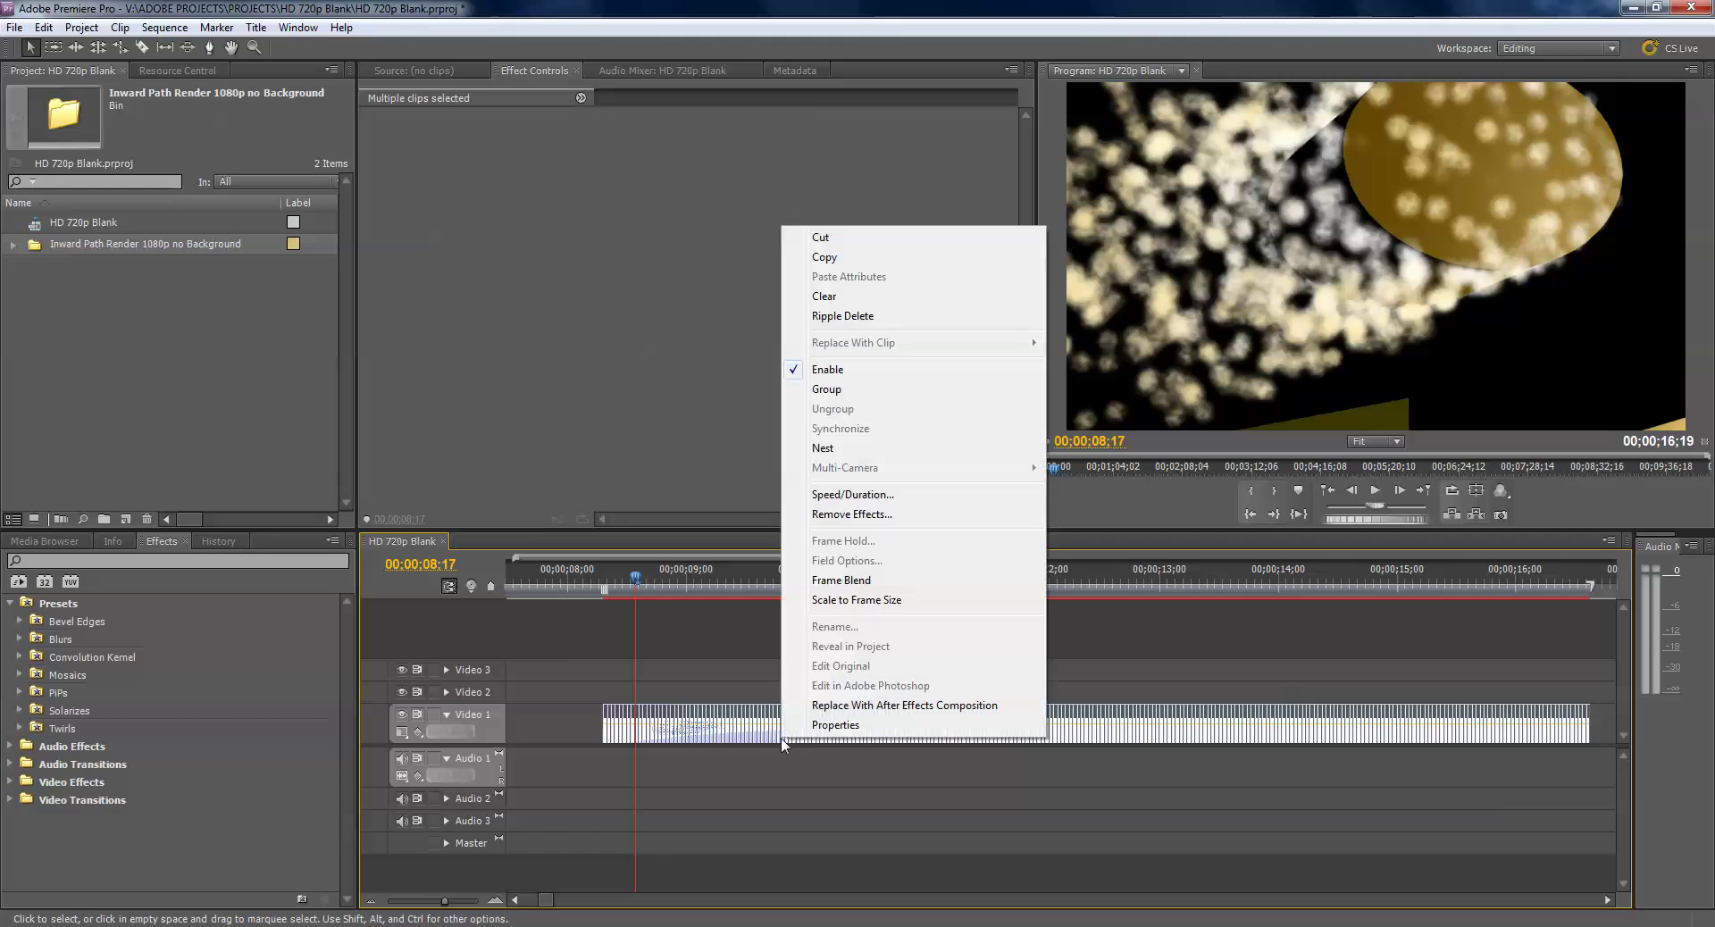
pyautogui.click(871, 599)
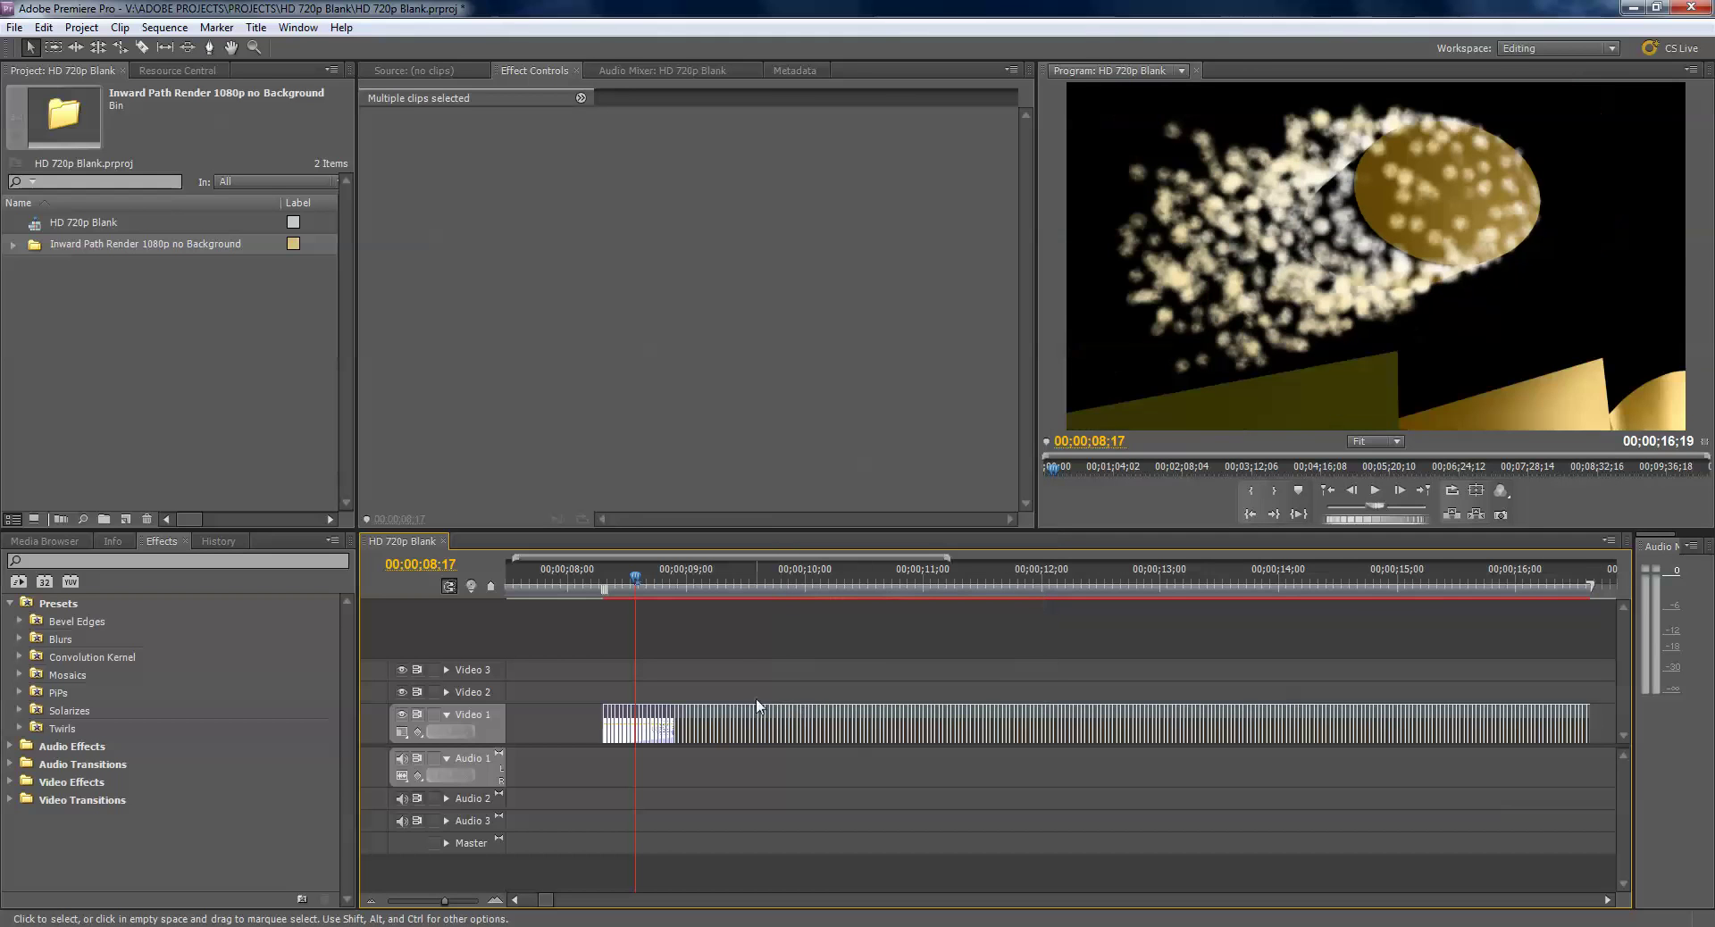
pyautogui.moveTo(582, 585); pyautogui.dragTo(1567, 674)
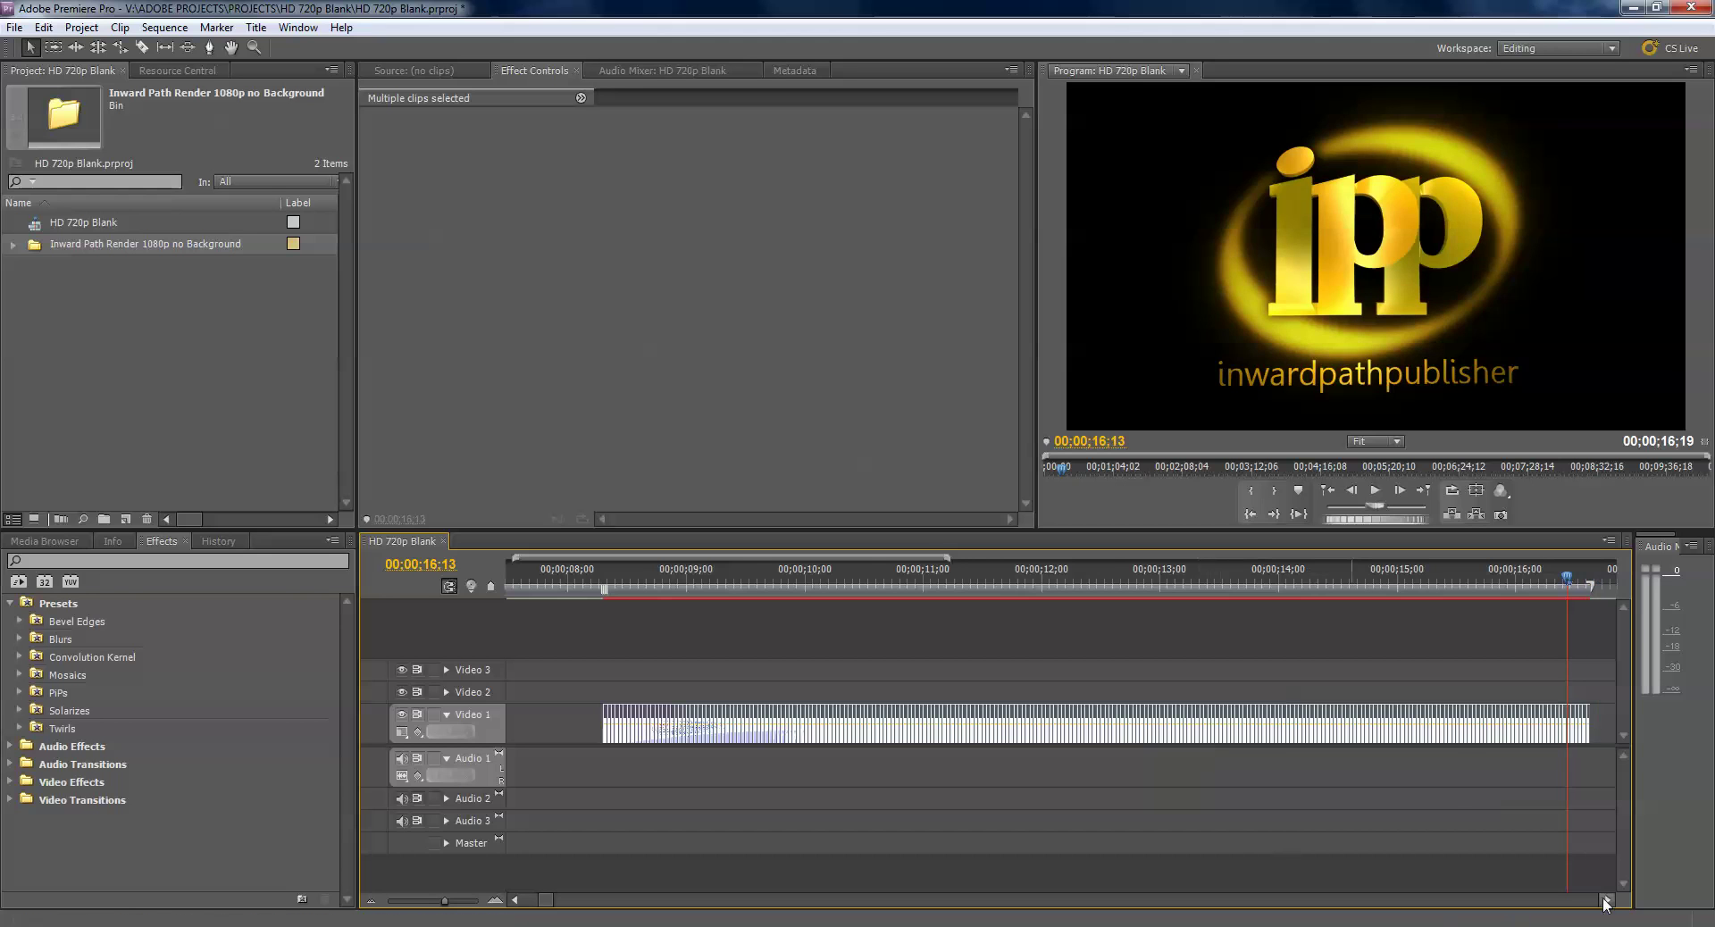
# - Extend the final still, Animate_250.png, so the finished logo holds until about 00;00;28;07
pyautogui.hscroll(4, 1251, 759)
pyautogui.keyDown('alt'); pyautogui.scroll(4, 927, 730); pyautogui.keyUp('alt')
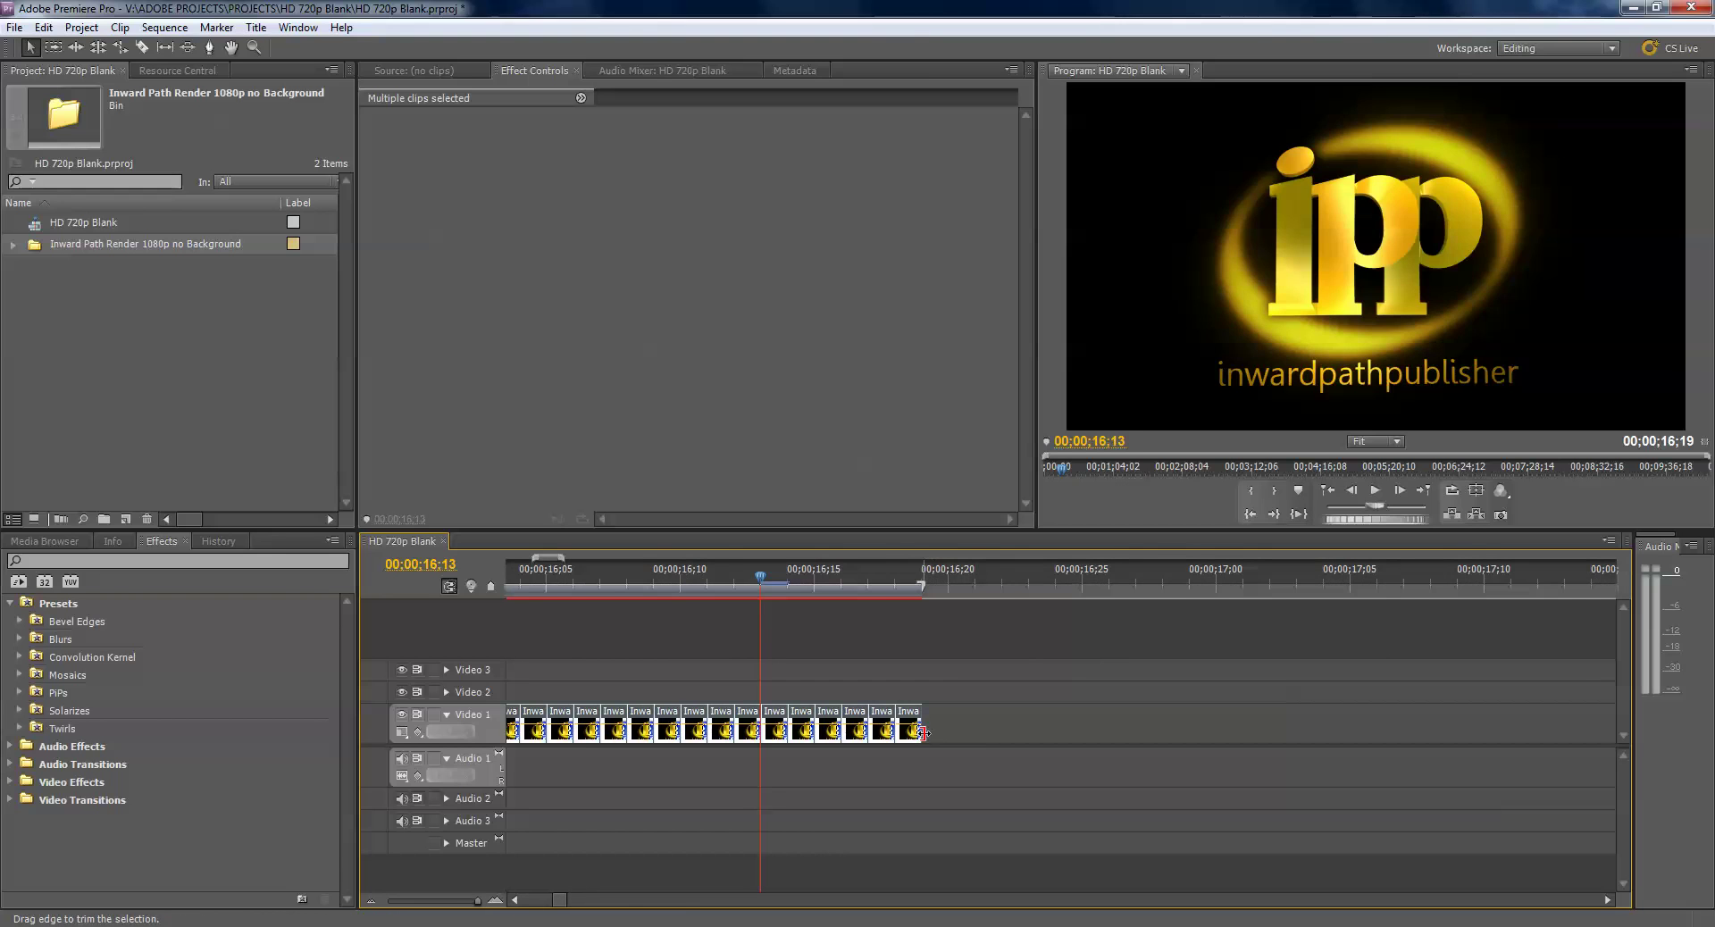
pyautogui.moveTo(923, 732); pyautogui.dragTo(1535, 732)
pyautogui.scroll(-5, 1328, 748)
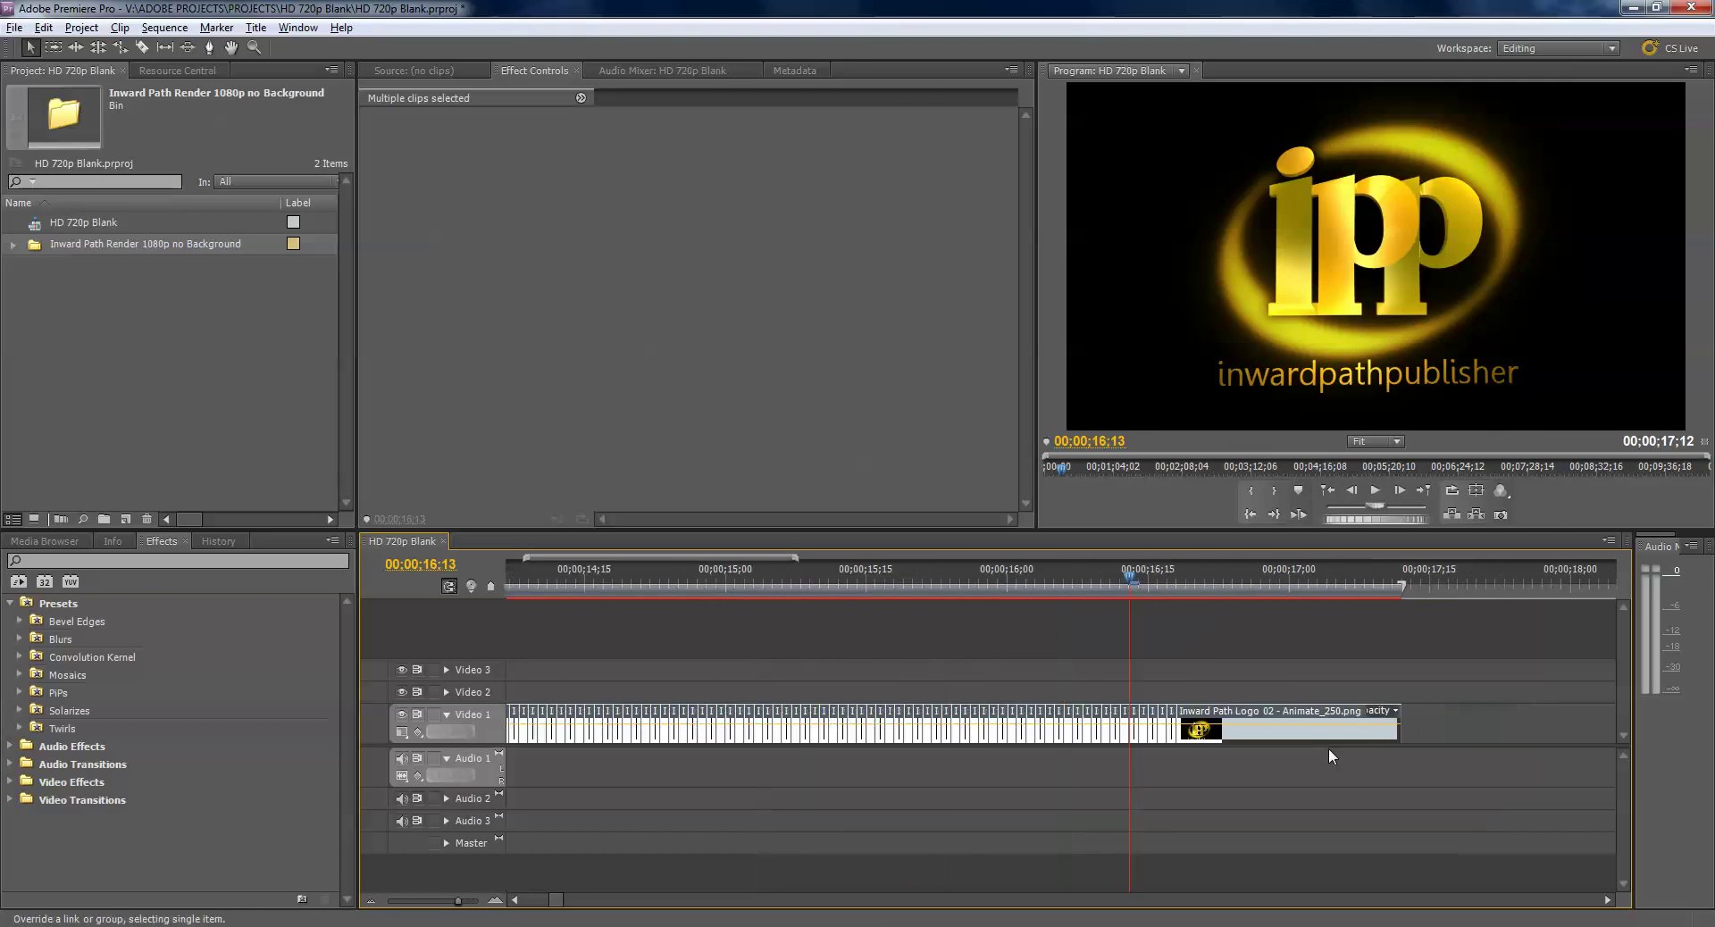
pyautogui.scroll(-2, 1328, 748)
pyautogui.moveTo(1349, 734); pyautogui.dragTo(1497, 763)
pyautogui.scroll(-3, 1419, 773)
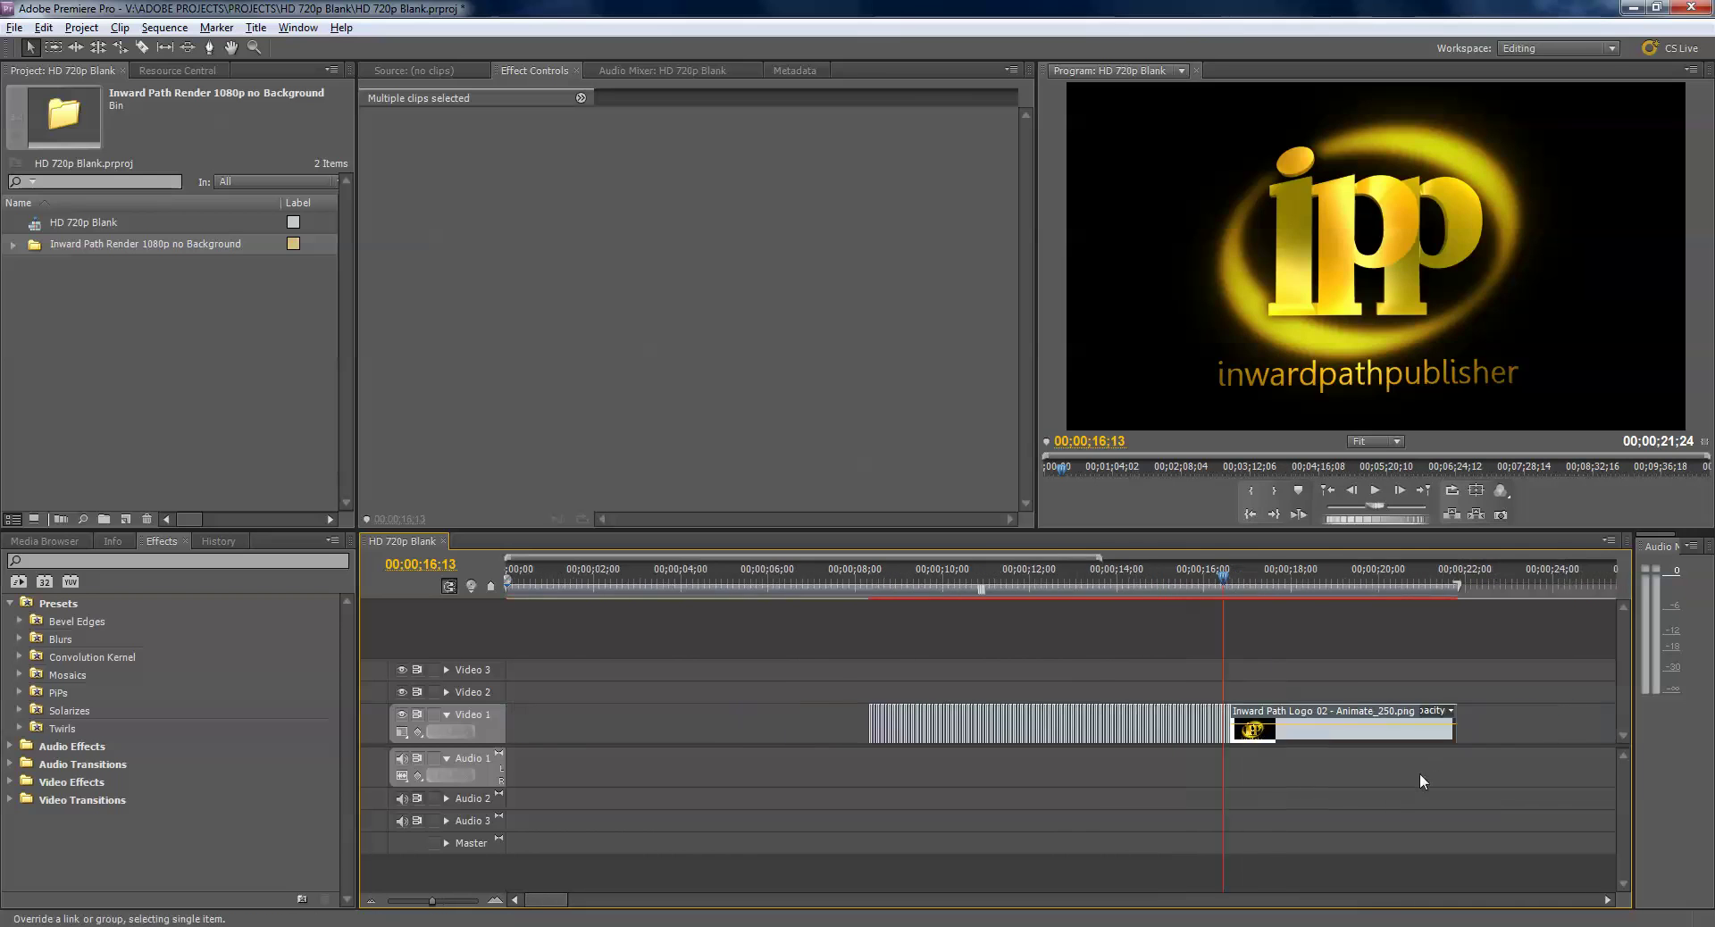
pyautogui.moveTo(1290, 728); pyautogui.dragTo(1520, 749)
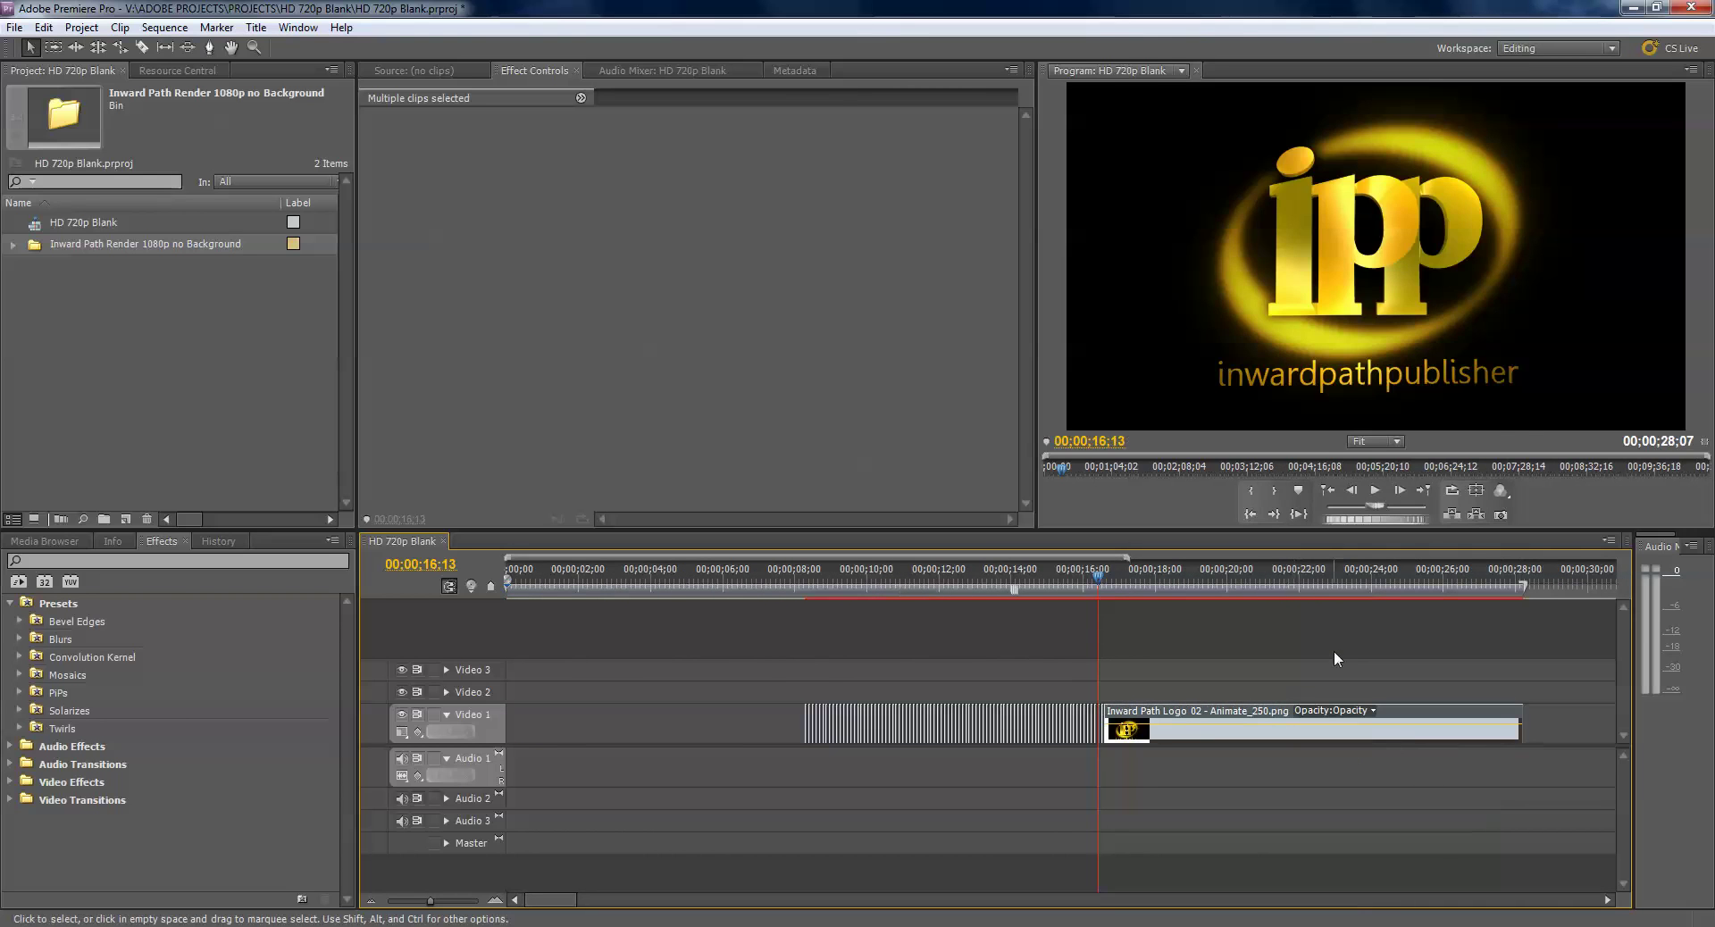
# - Group all the logo clips and move the group onto the Video 2 track, starting at 00;00;00;00
pyautogui.click(788, 694)
pyautogui.moveTo(766, 678); pyautogui.dragTo(1153, 759)
pyautogui.rightClick(1171, 736)
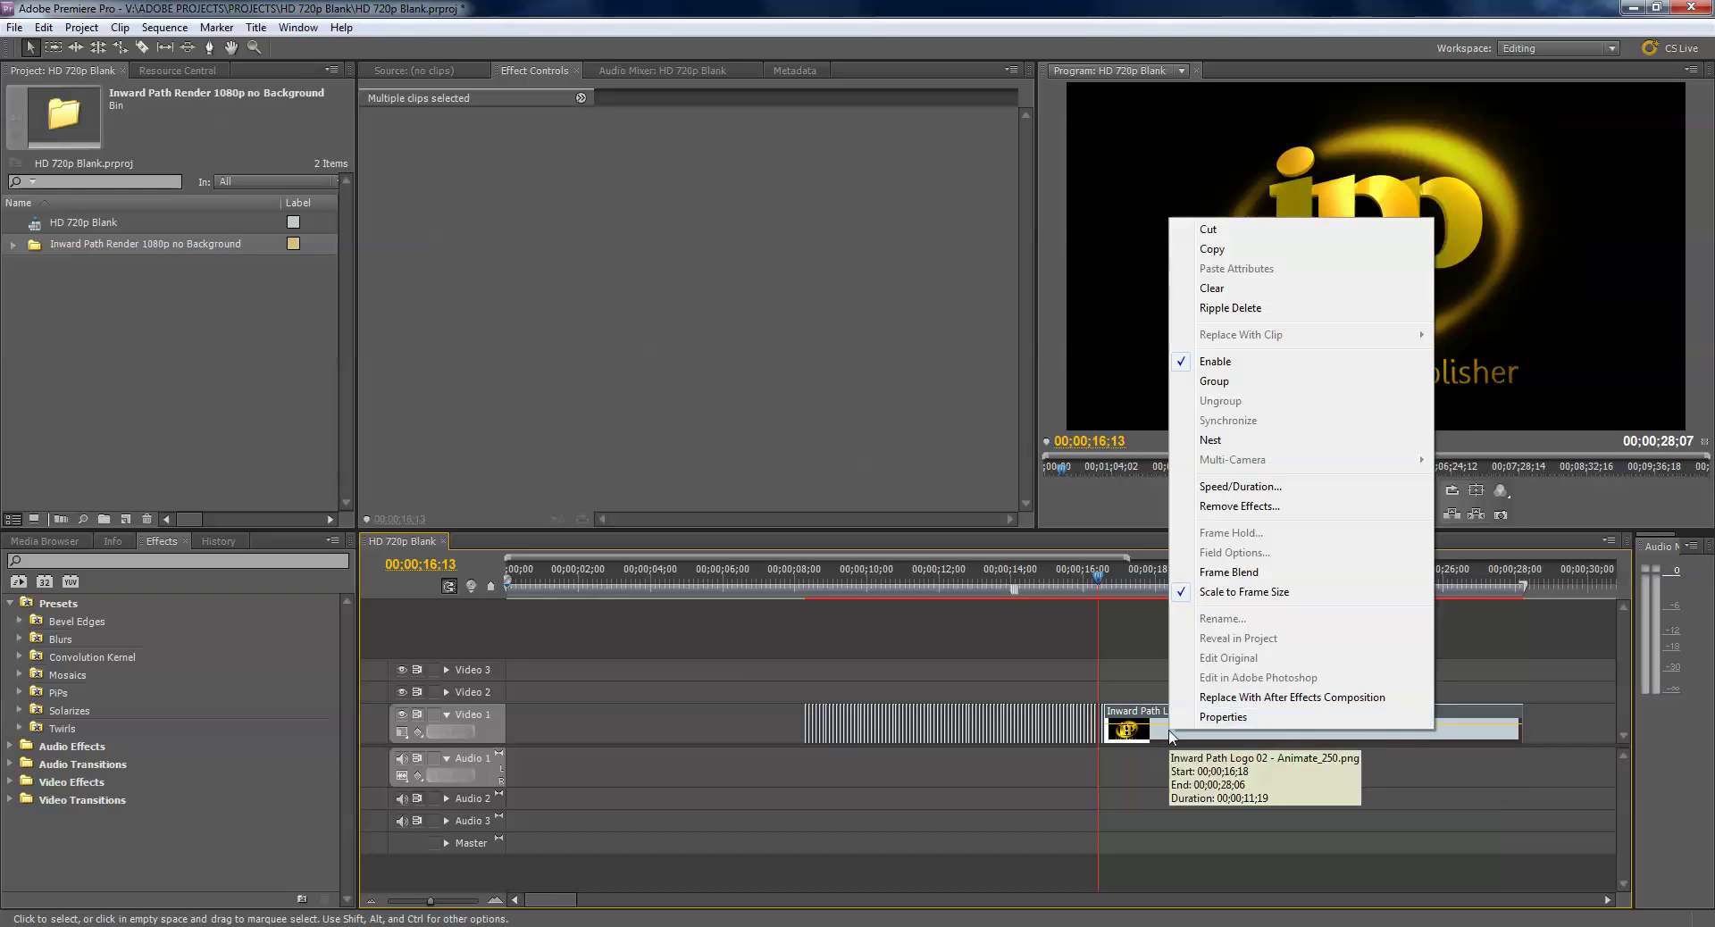
pyautogui.click(1213, 381)
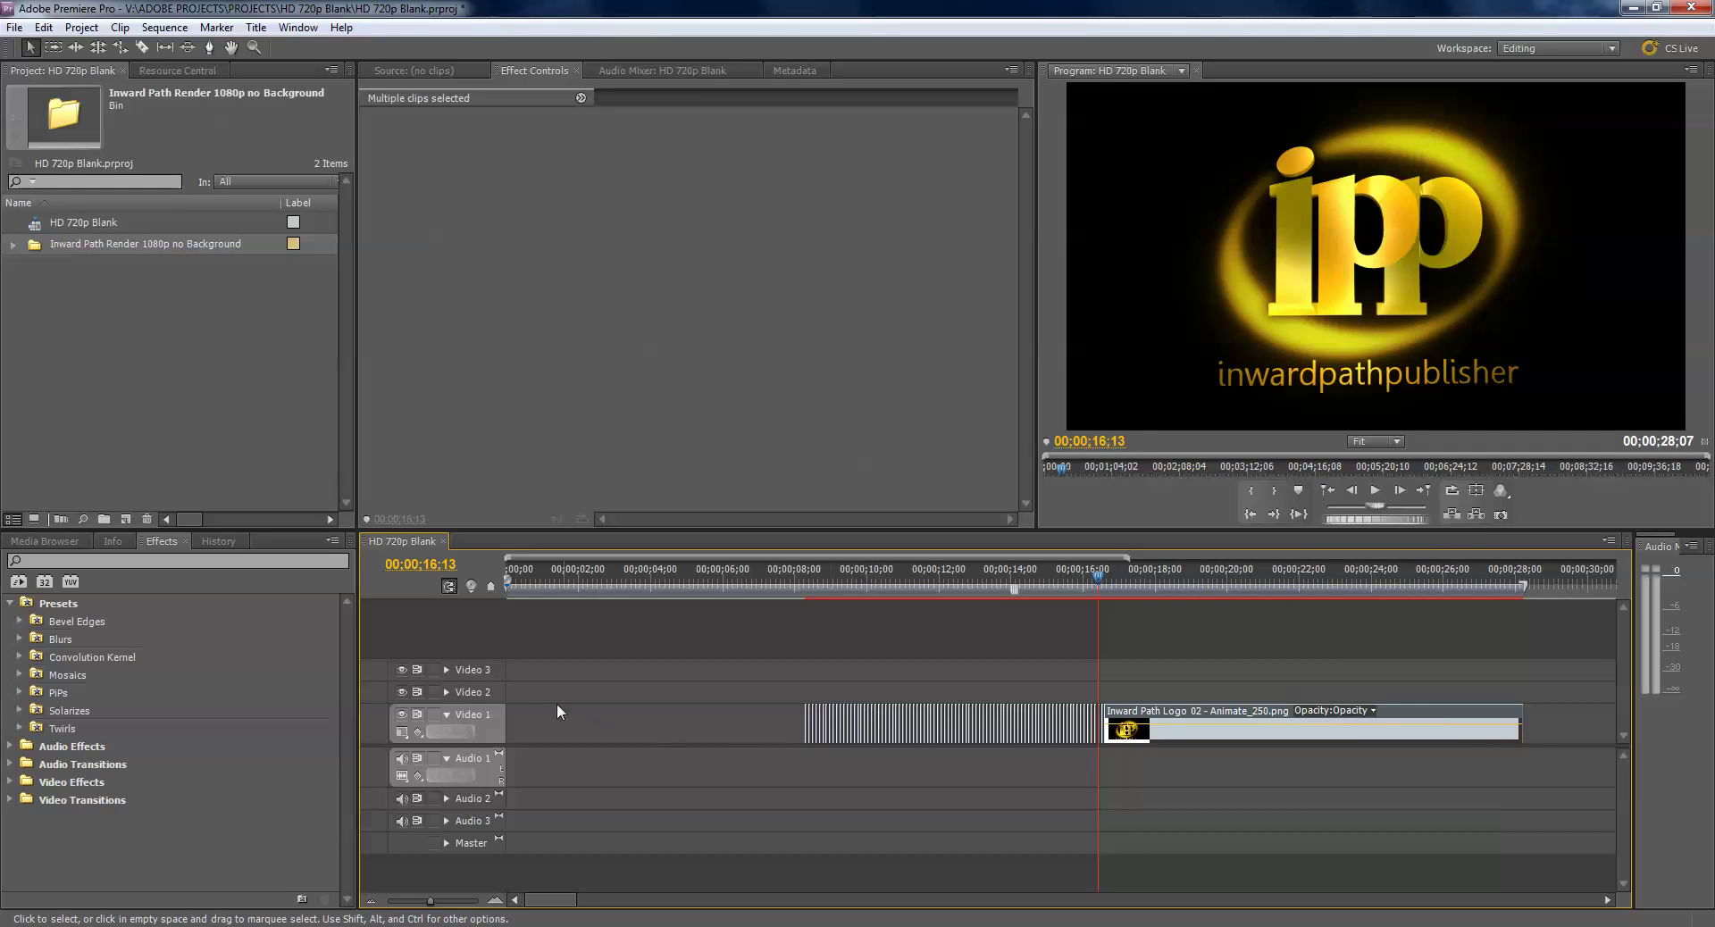
pyautogui.click(446, 693)
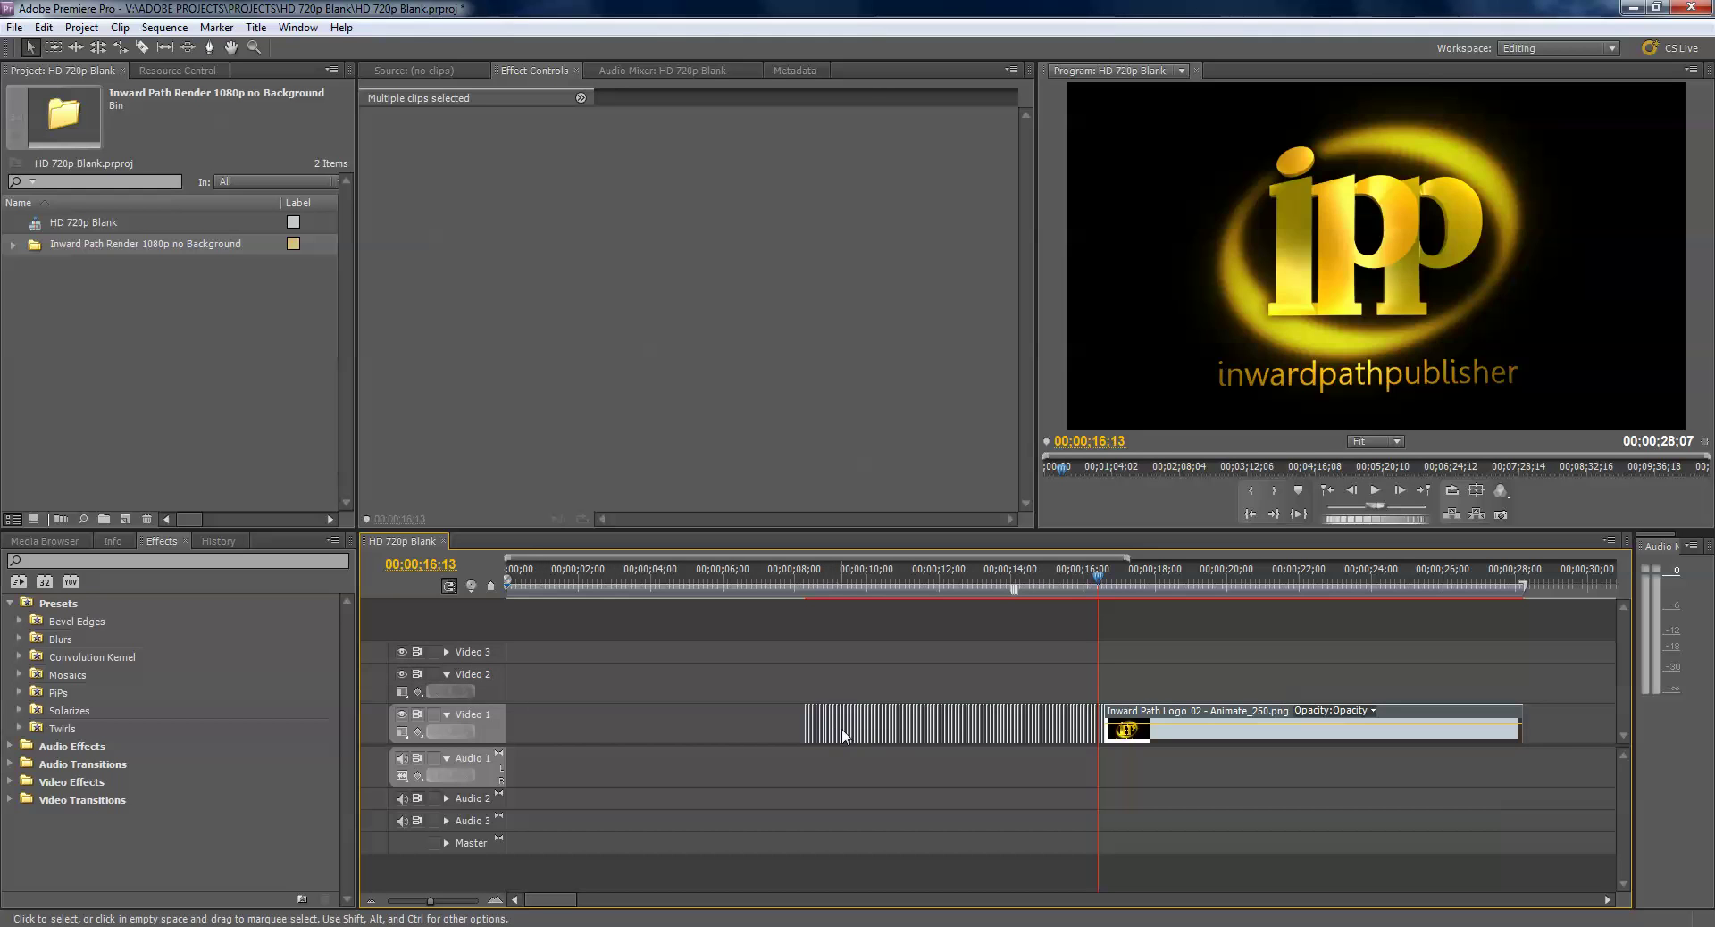
pyautogui.moveTo(853, 738); pyautogui.dragTo(556, 698)
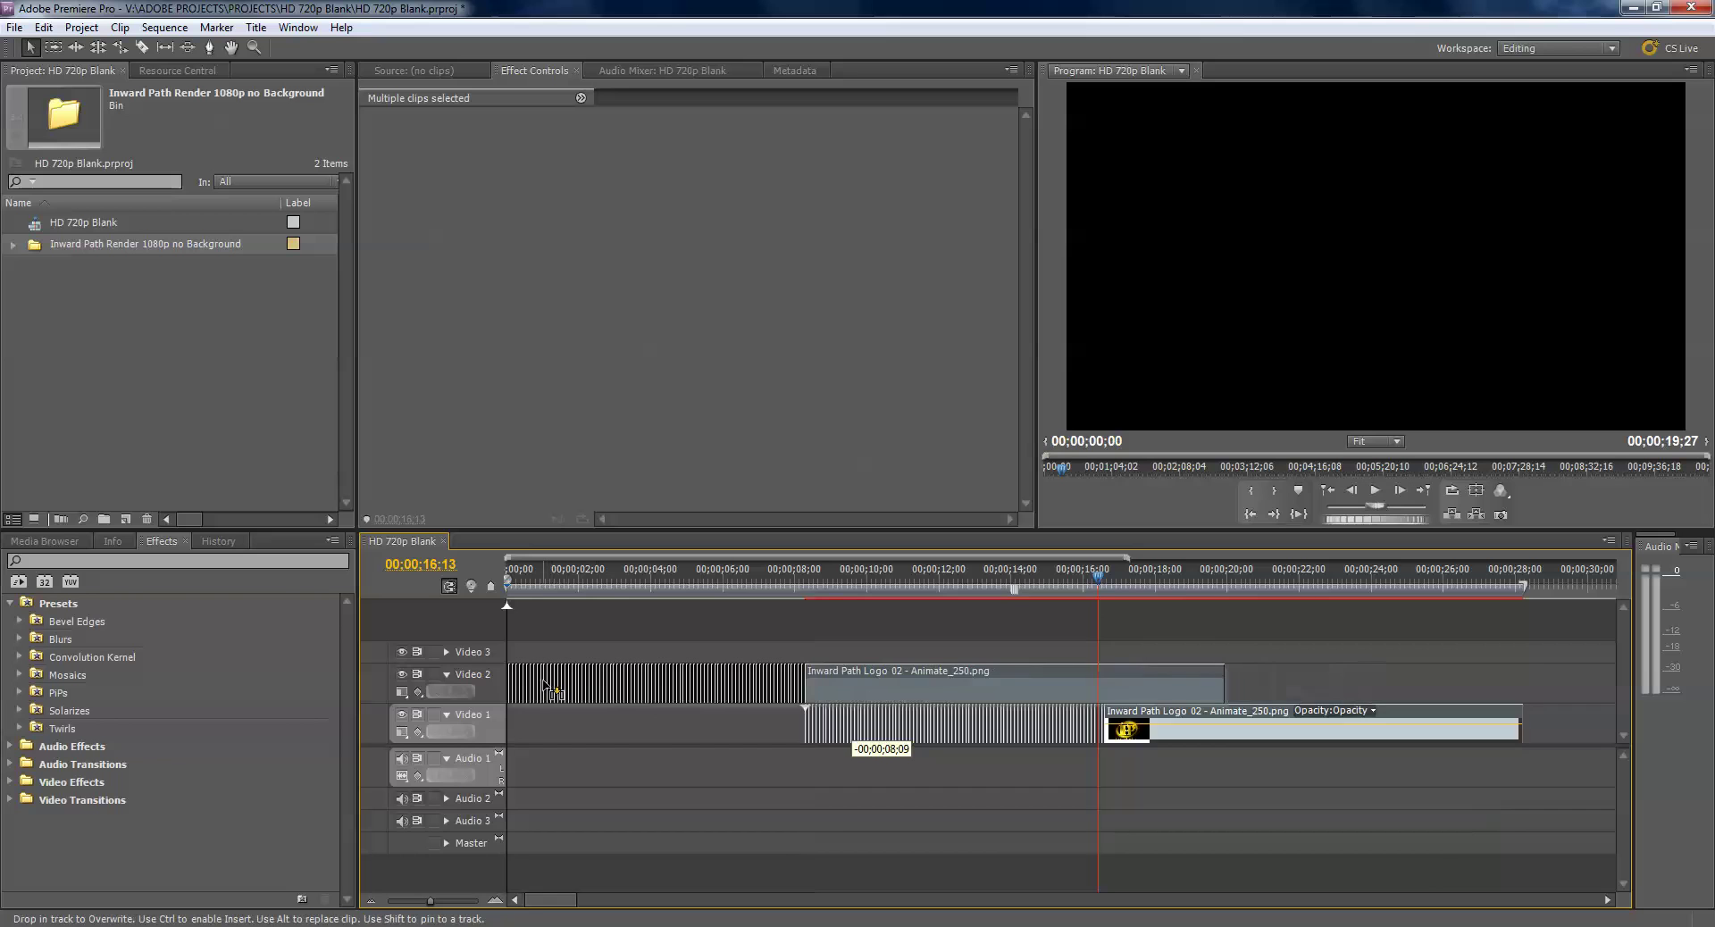
# - Rename the Video 2 track as the logo layer and the Video 1 track as Main
pyautogui.rightClick(476, 681)
pyautogui.click(517, 690)
pyautogui.press('BackSpace')
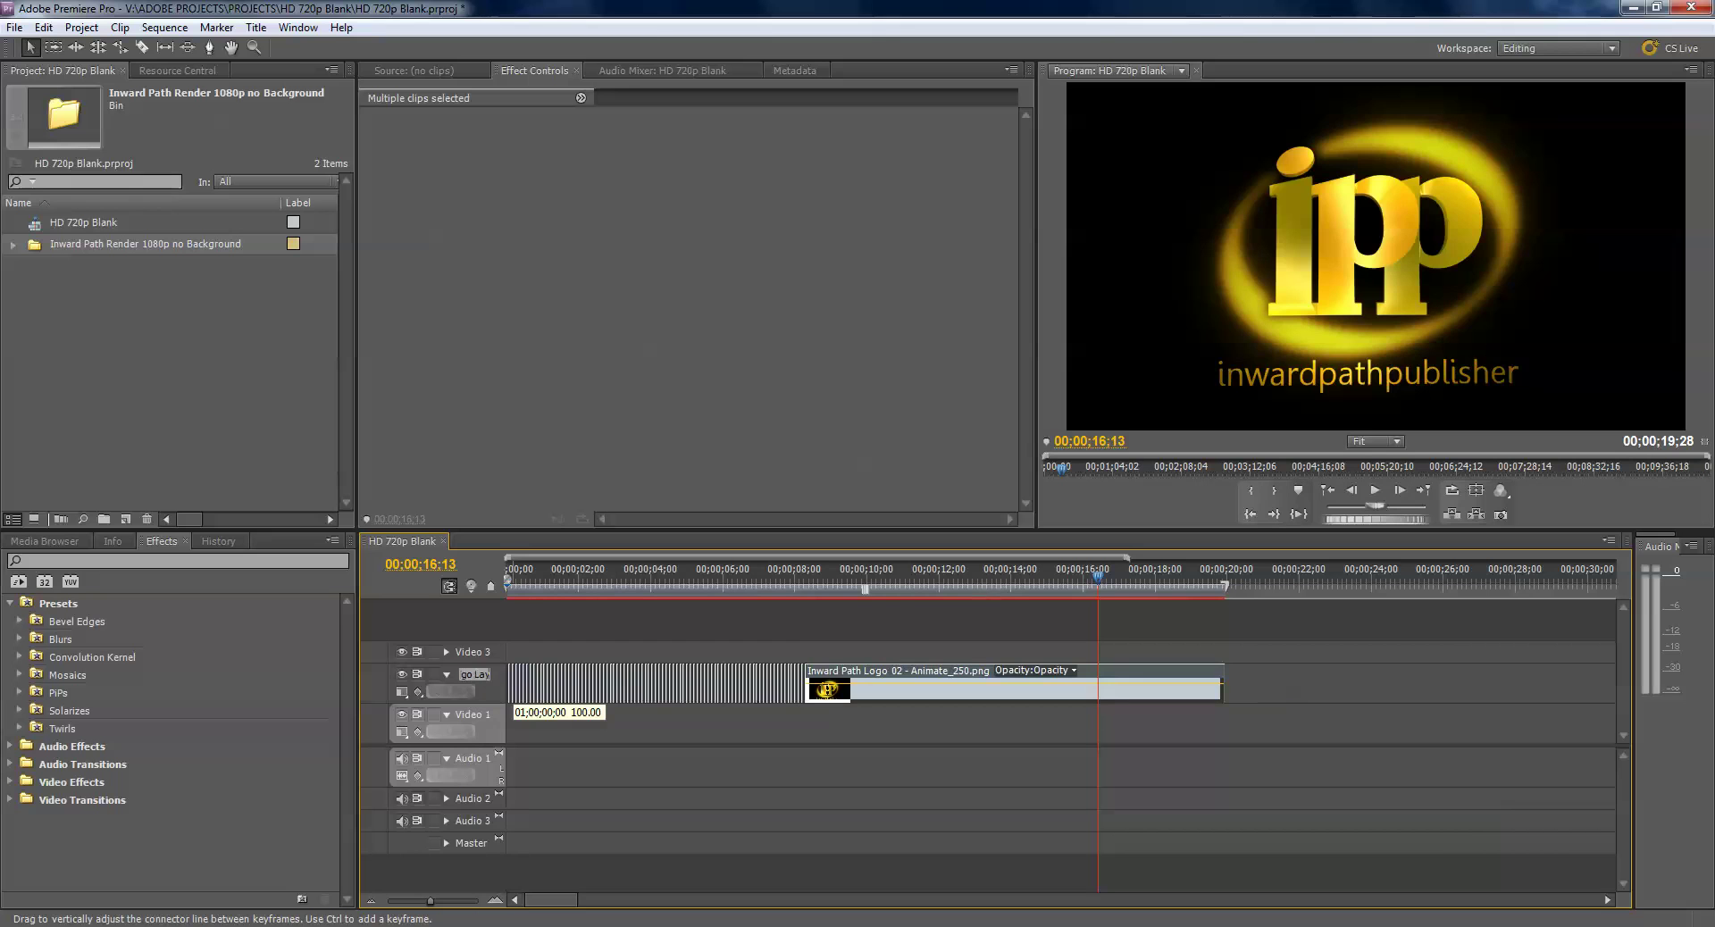
pyautogui.rightClick(470, 714)
pyautogui.click(521, 726)
pyautogui.write('Main')
pyautogui.press('Return')
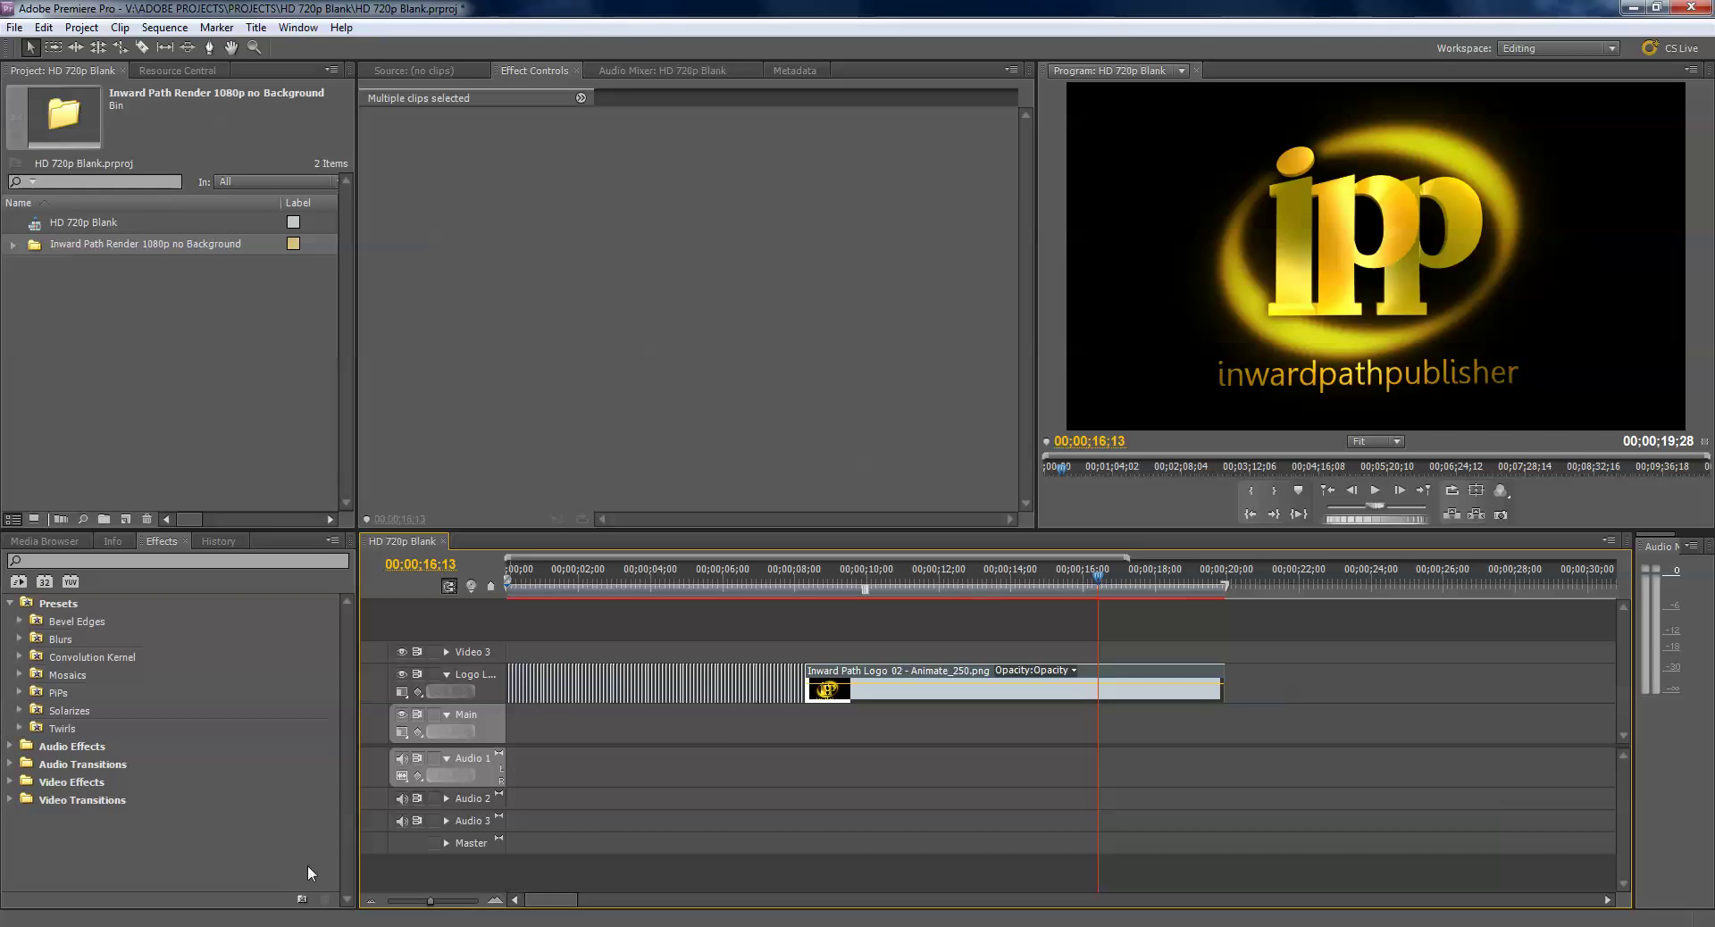
# - Import Microsoft Surface tablet - Keynote 2012 HD.mp4 from the desktop into the project
pyautogui.press('super+d')
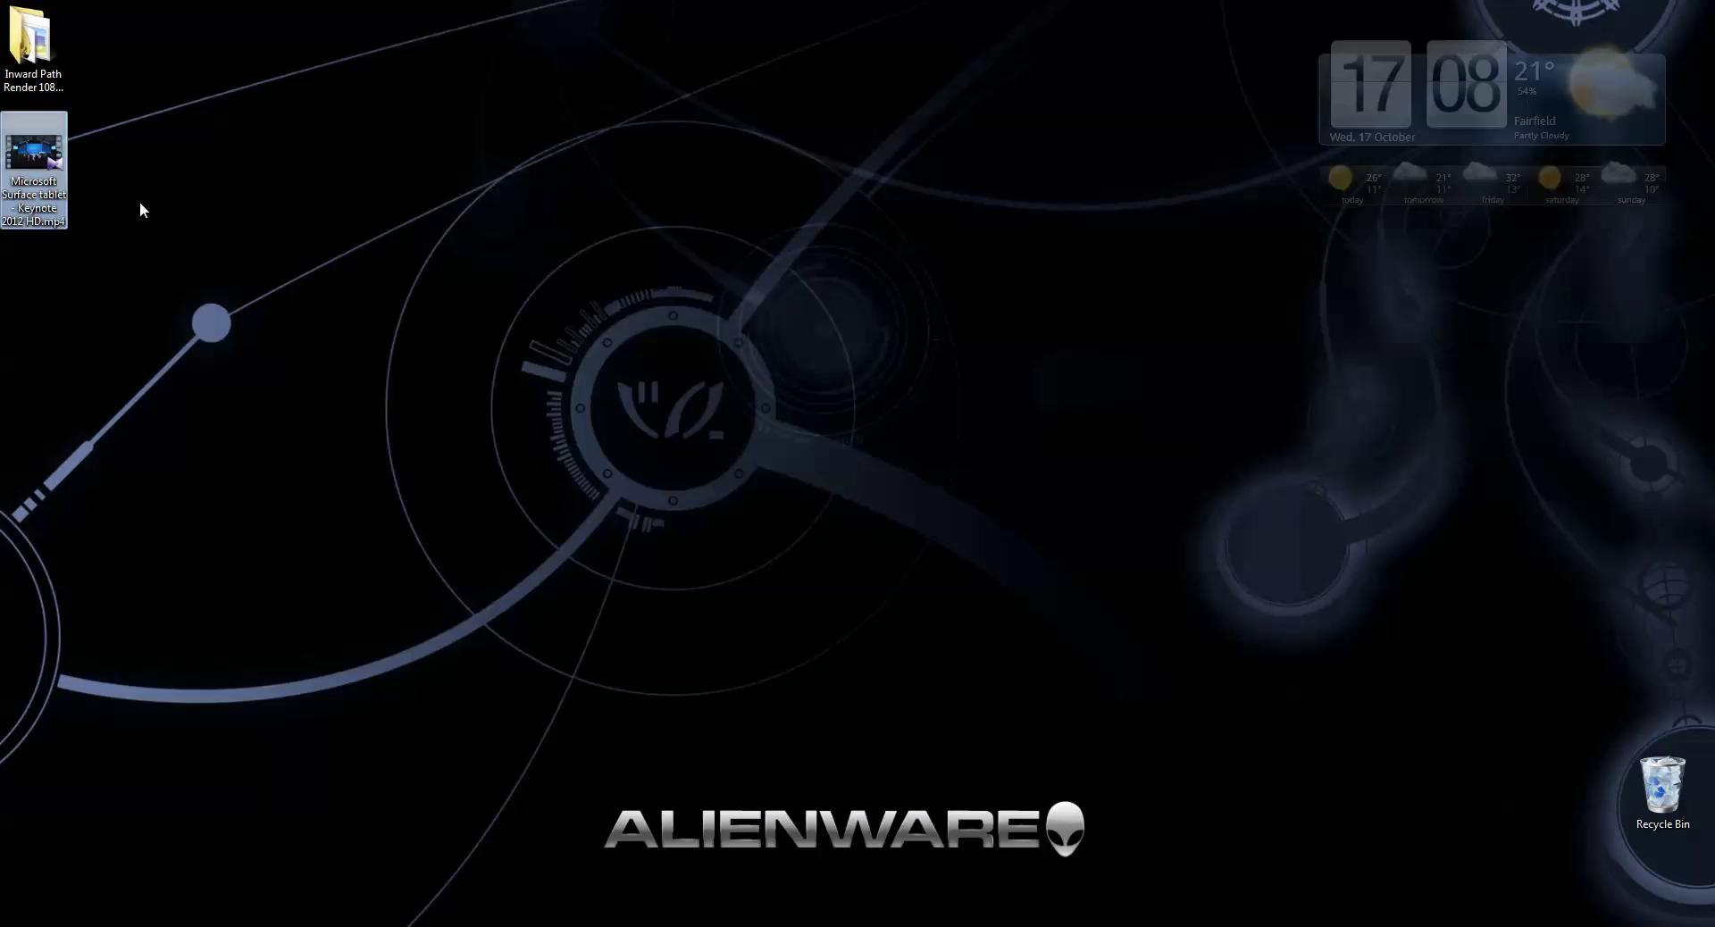
pyautogui.click(30, 161)
pyautogui.moveTo(30, 160); pyautogui.dragTo(120, 363)
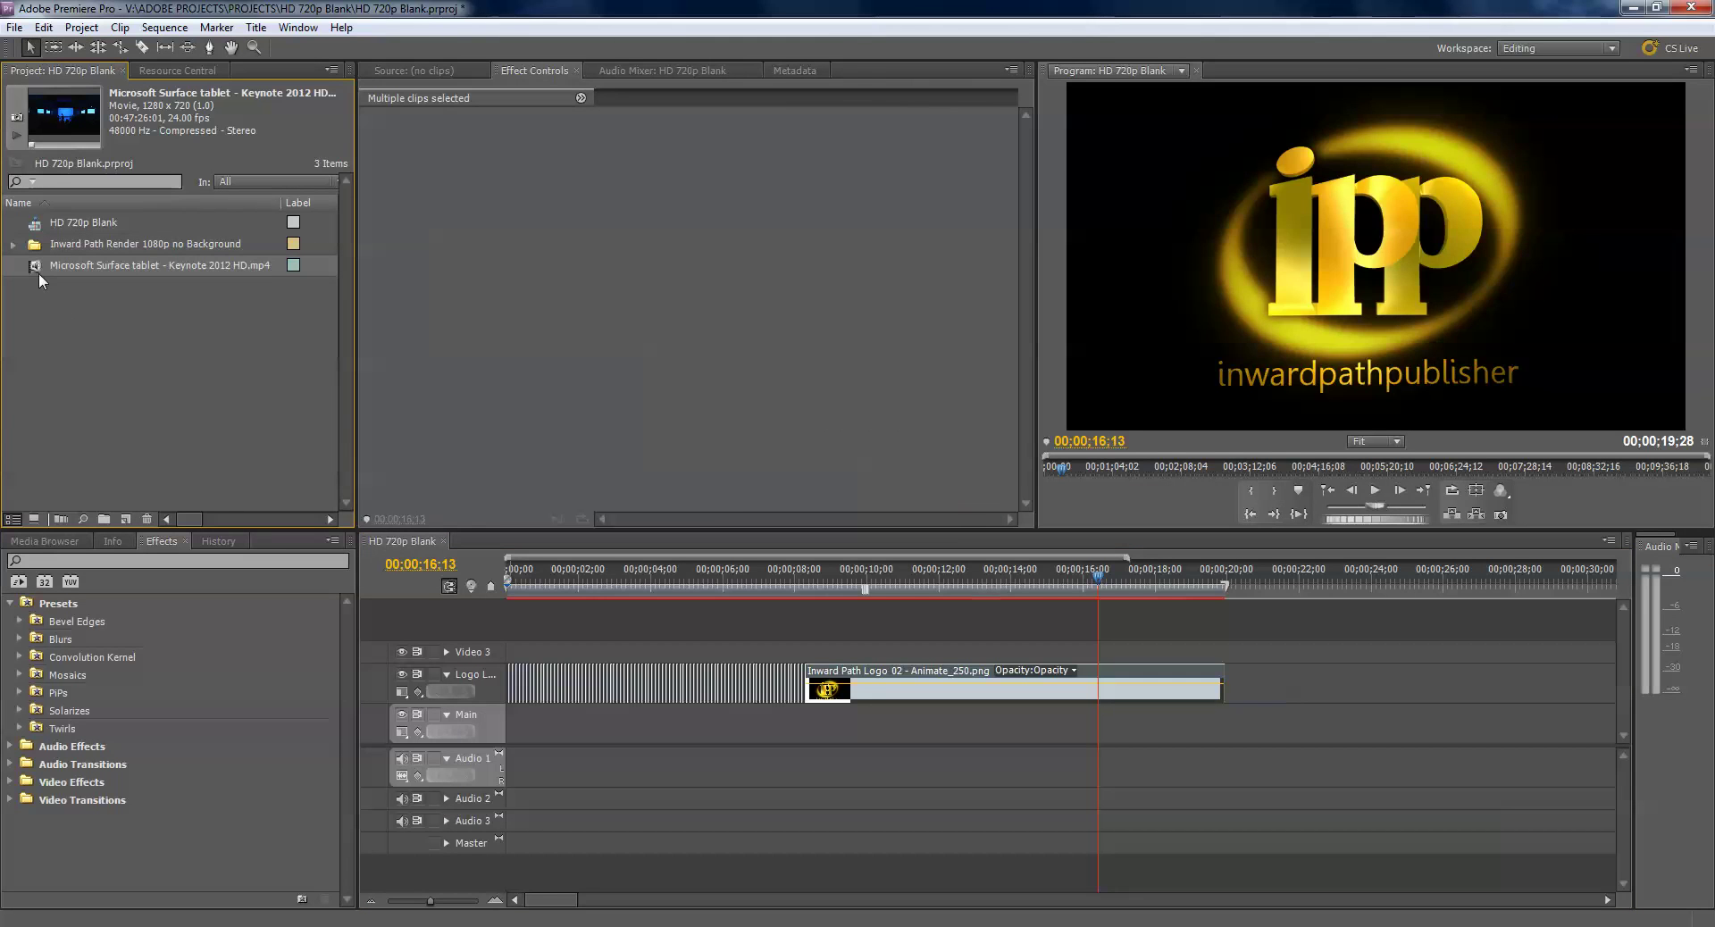
# - Place the keynote video at the start of the Main and Audio 1 tracks and lower its audio volume
pyautogui.moveTo(34, 266); pyautogui.dragTo(454, 823)
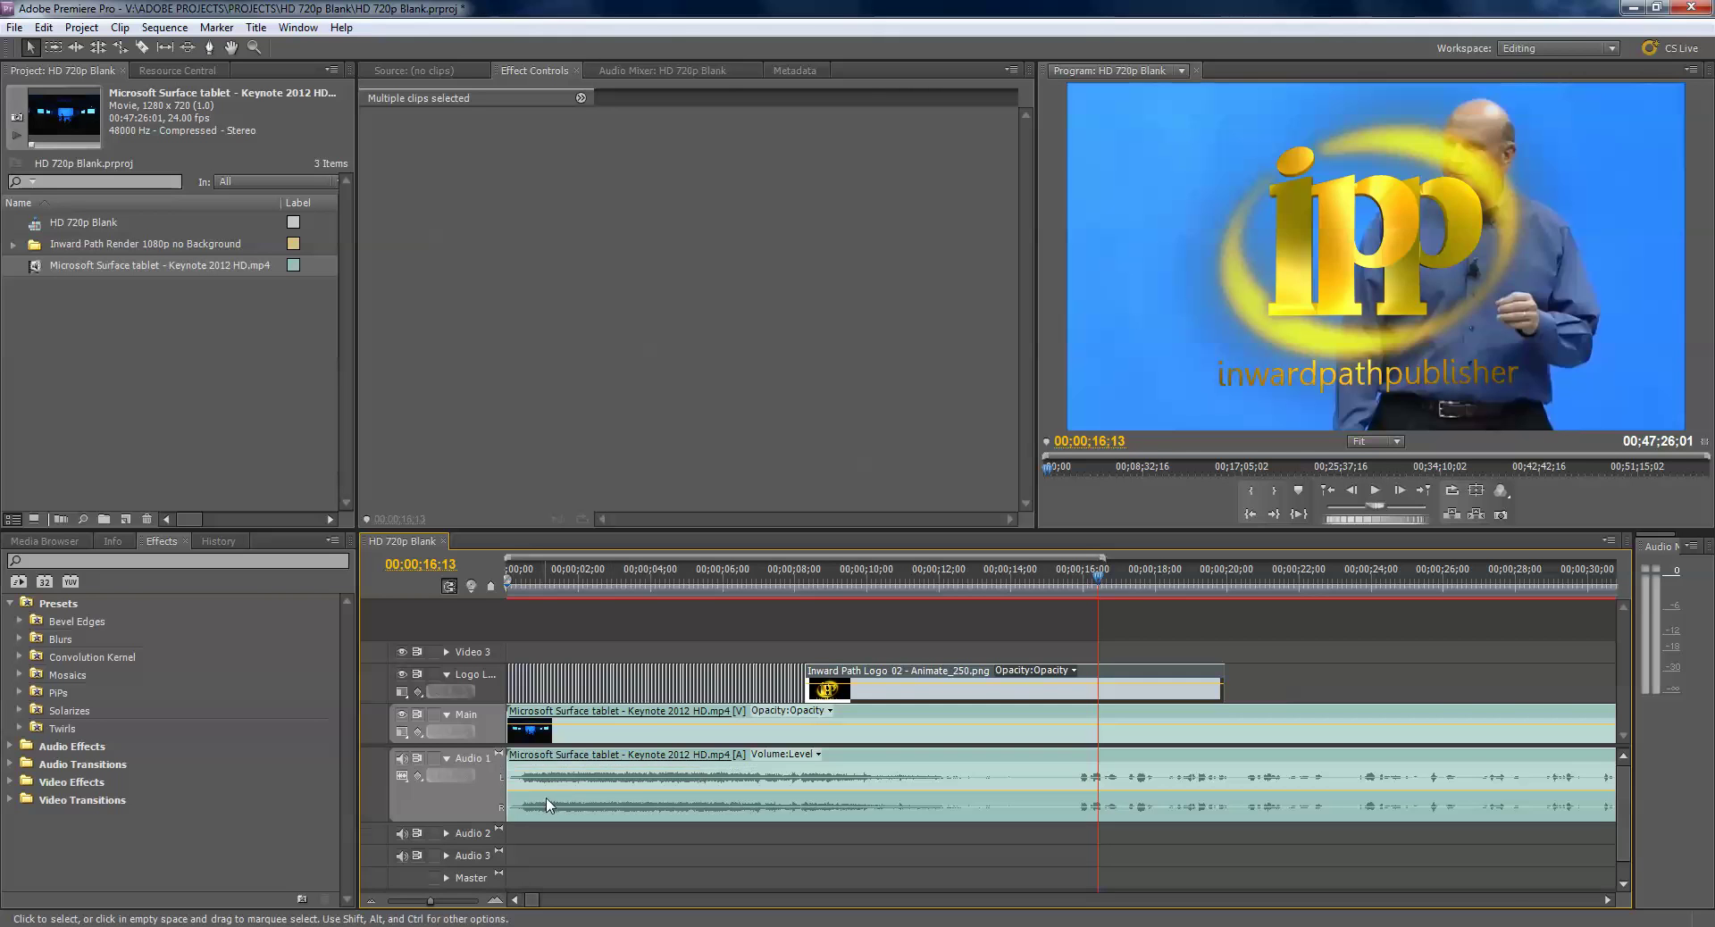
pyautogui.moveTo(563, 800); pyautogui.dragTo(565, 832)
# - Play the sequence from the beginning to review the logo animation over the keynote video
pyautogui.moveTo(578, 577); pyautogui.dragTo(469, 598)
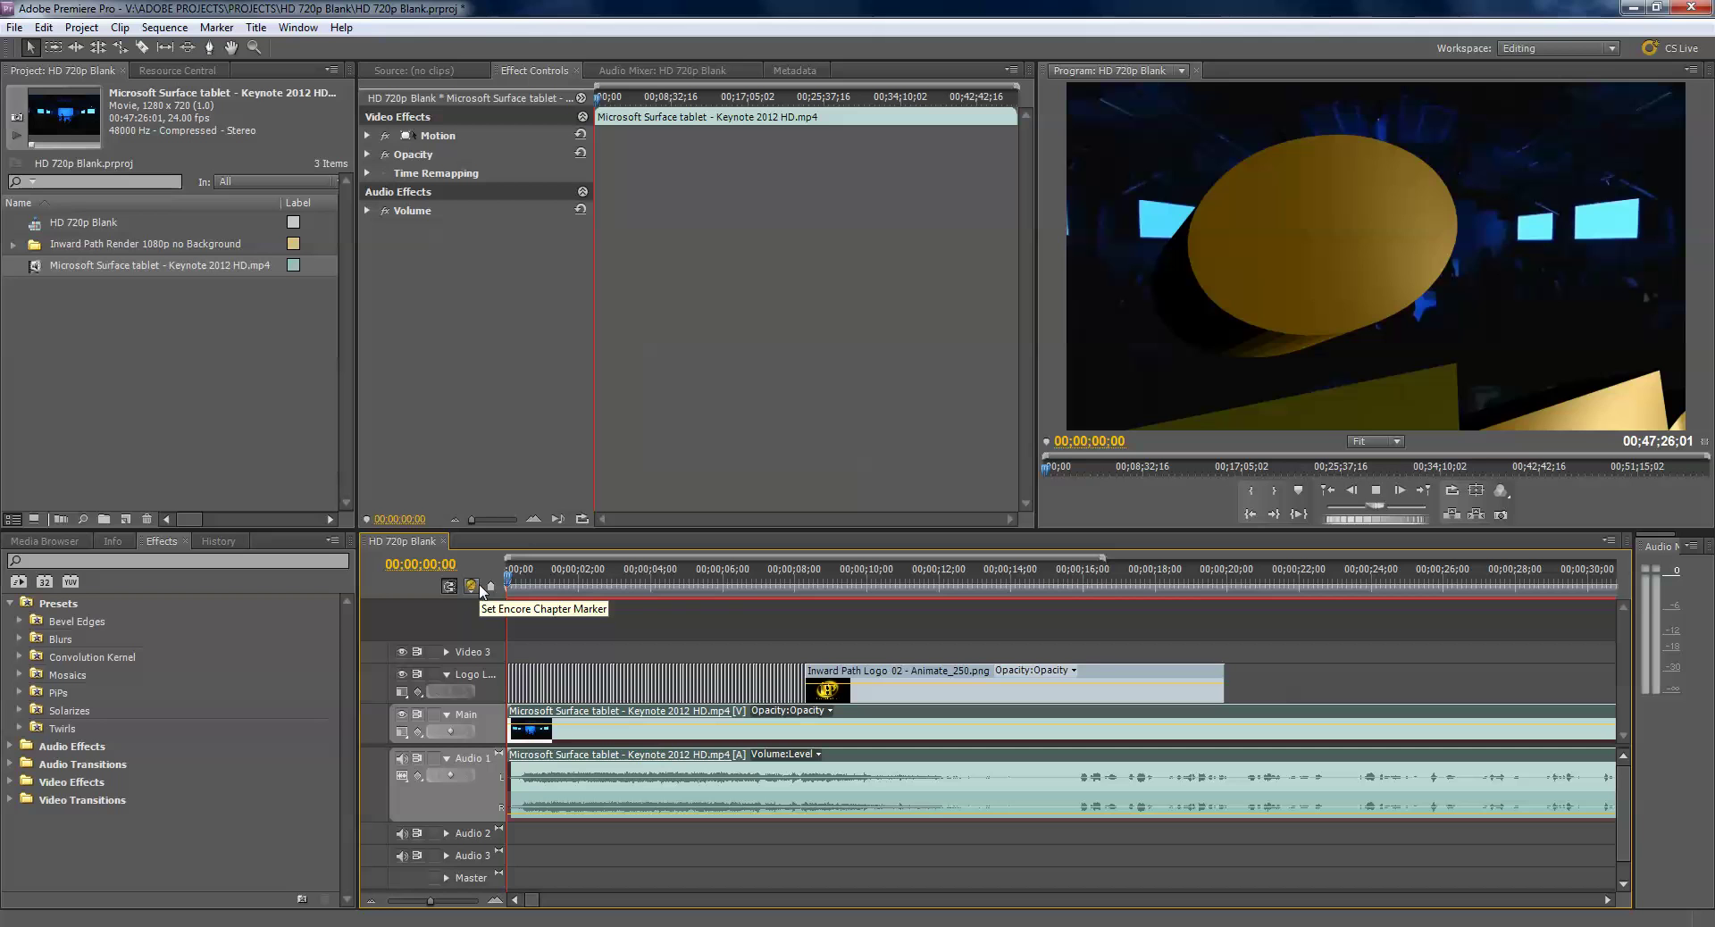
pyautogui.press('space')
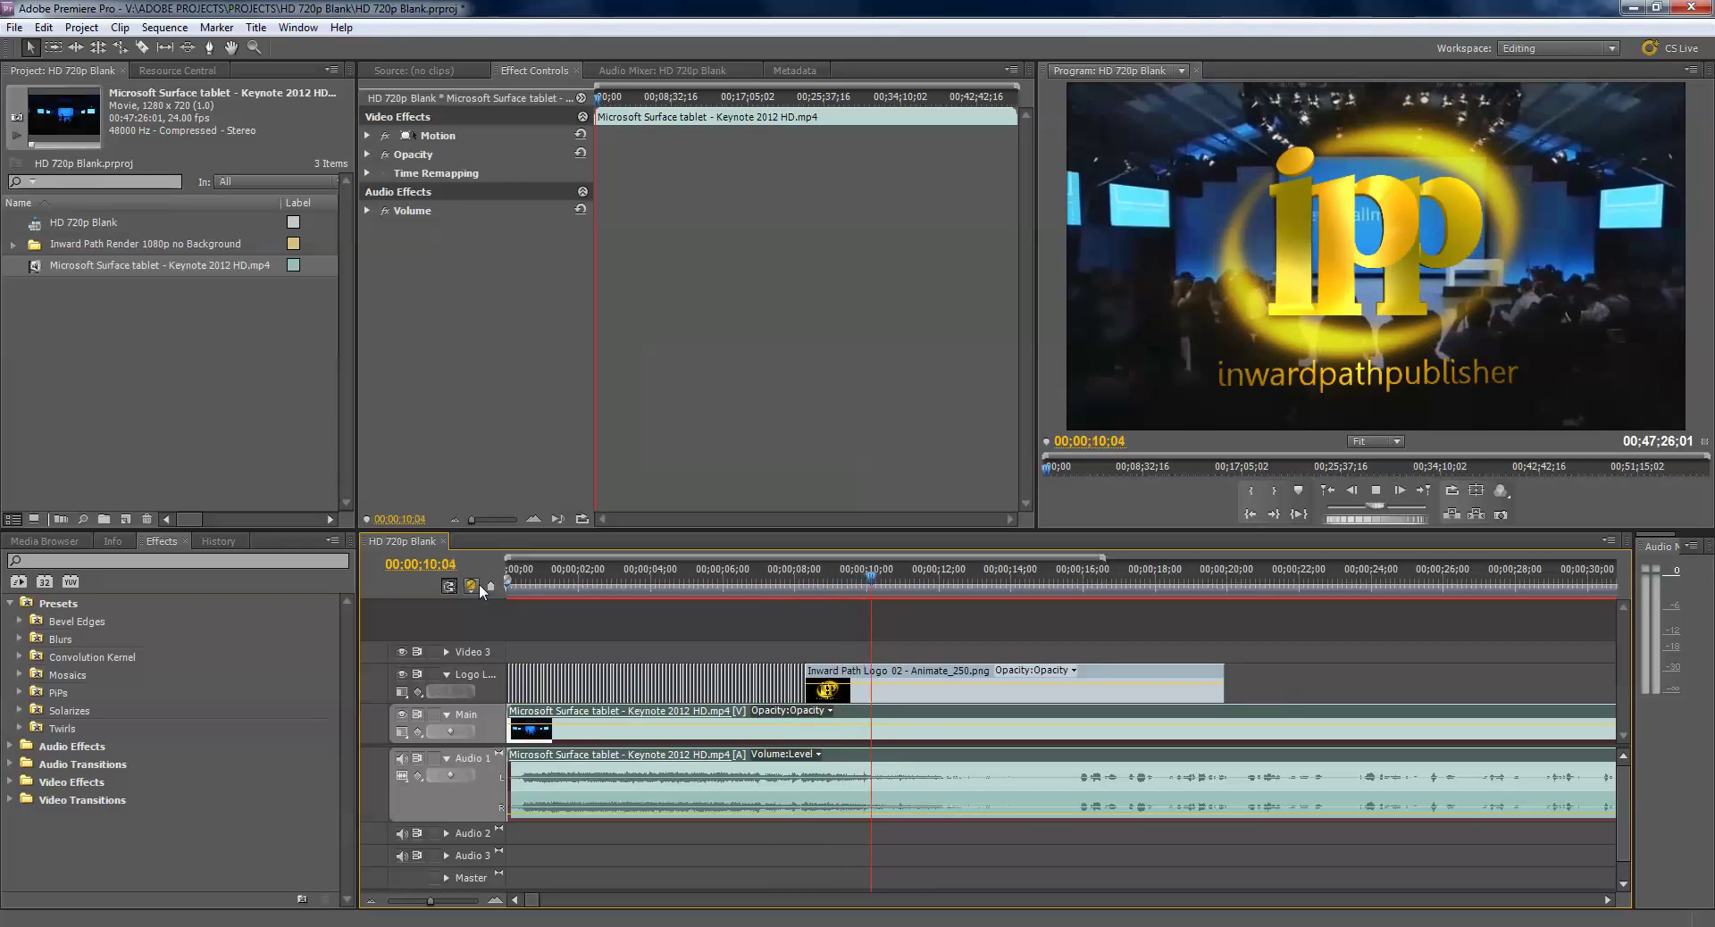
pyautogui.press('space')
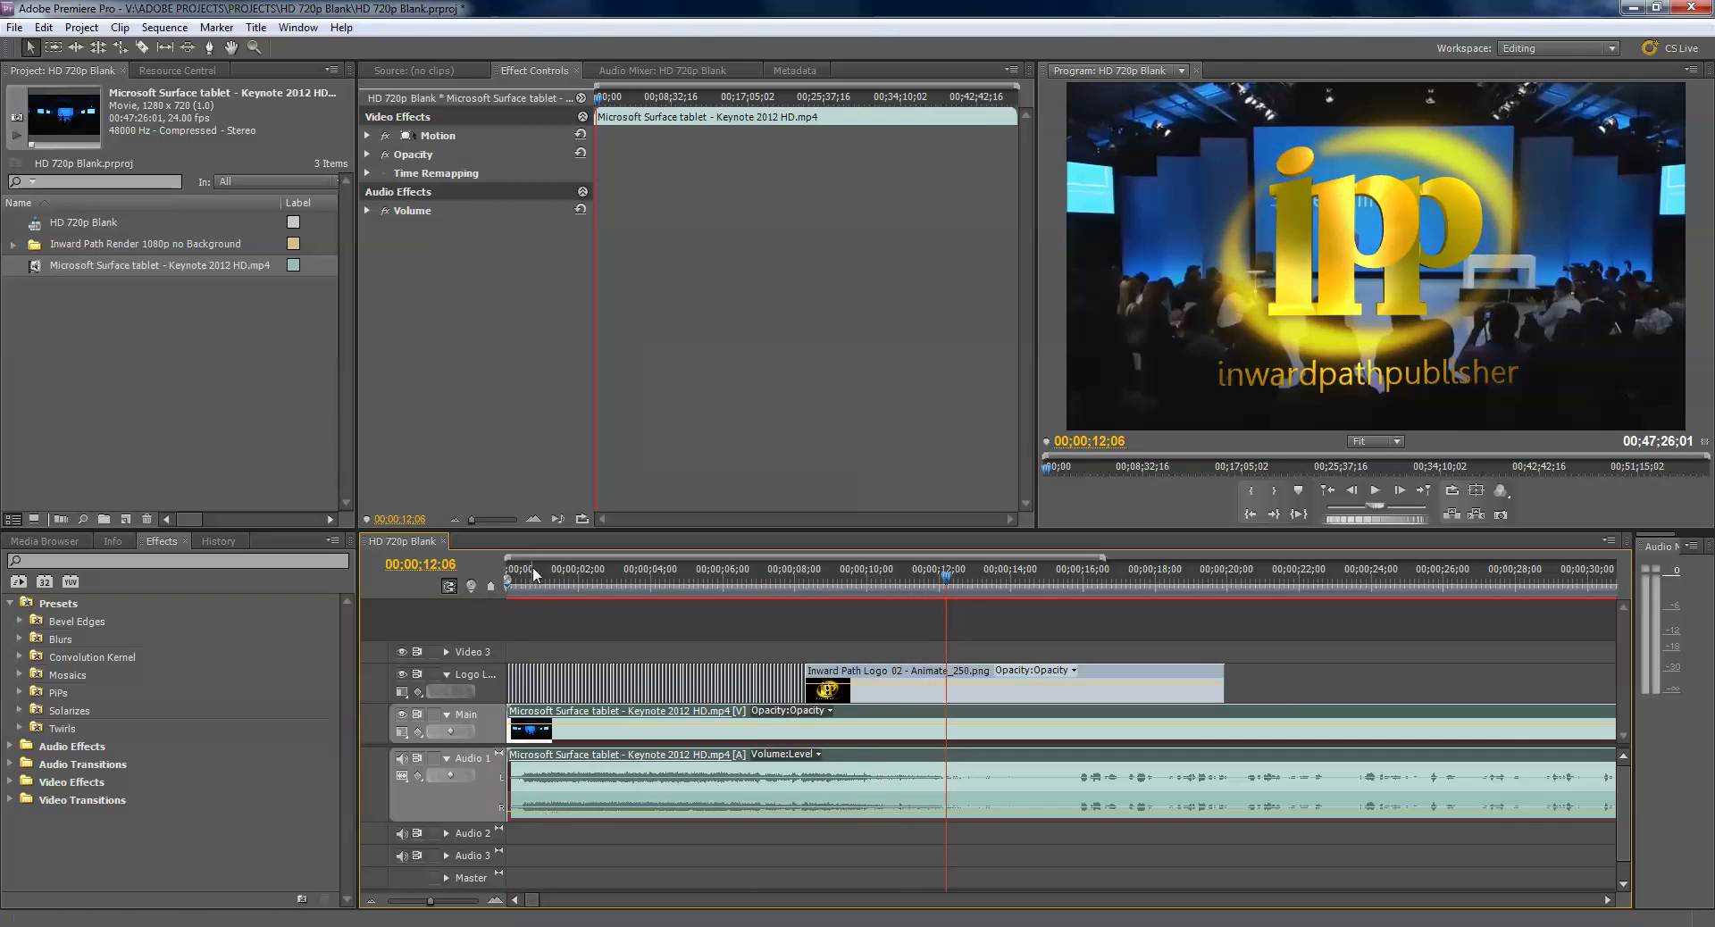
pyautogui.press('Home')
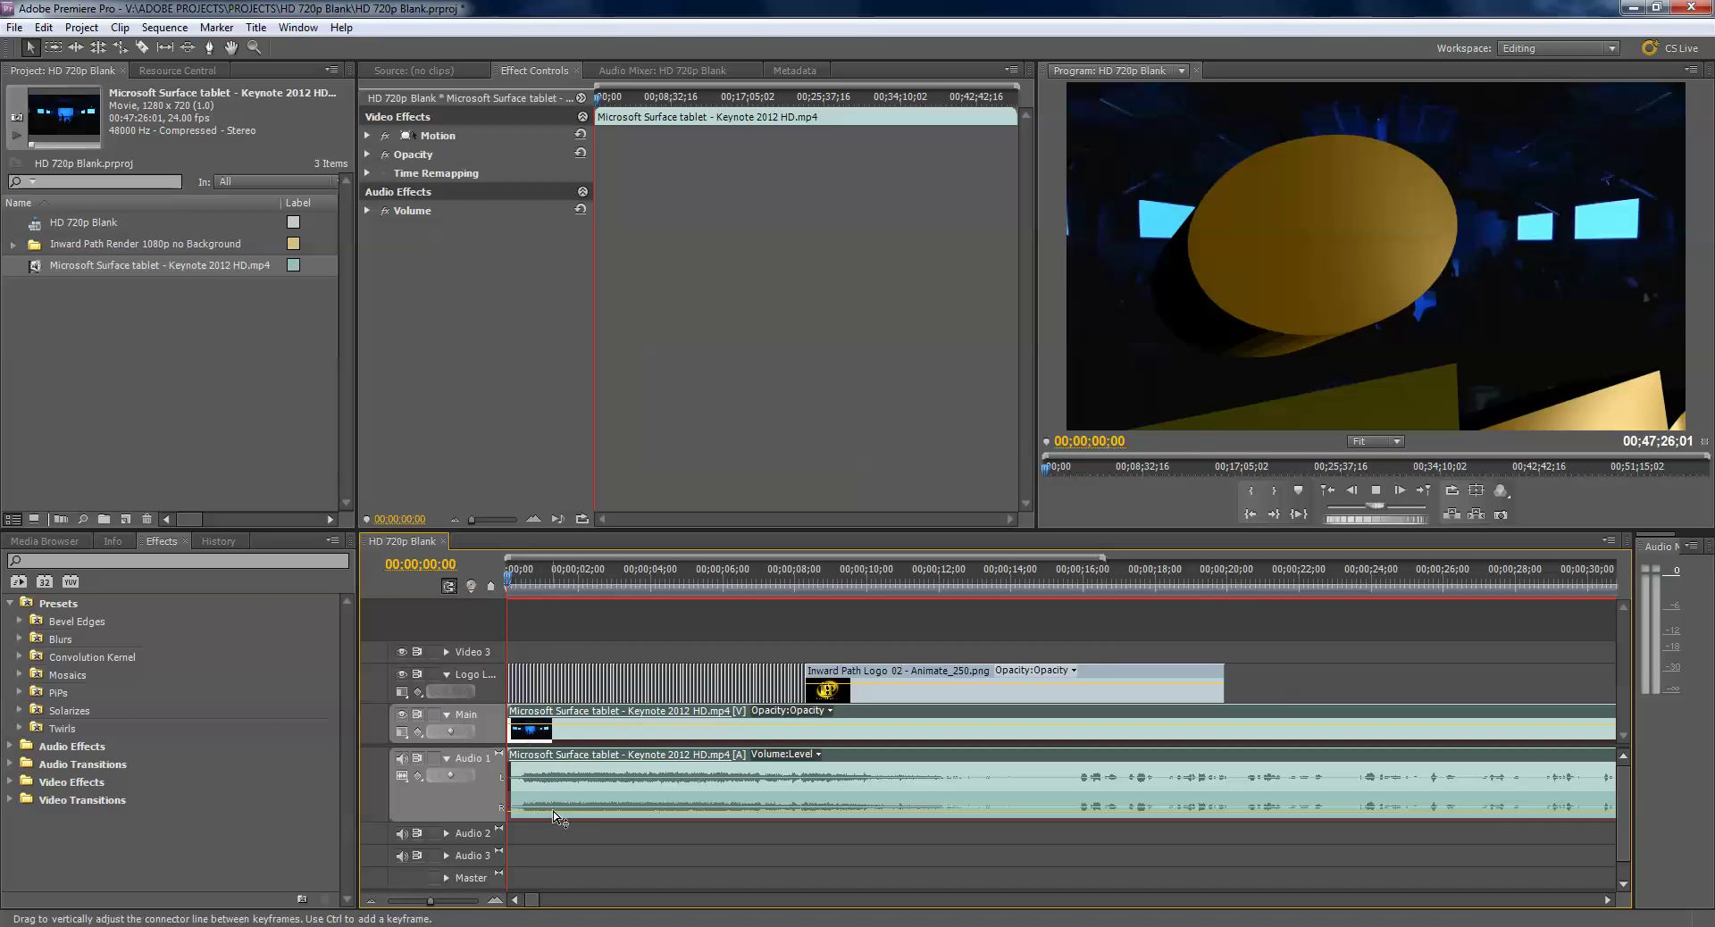
pyautogui.press('space')
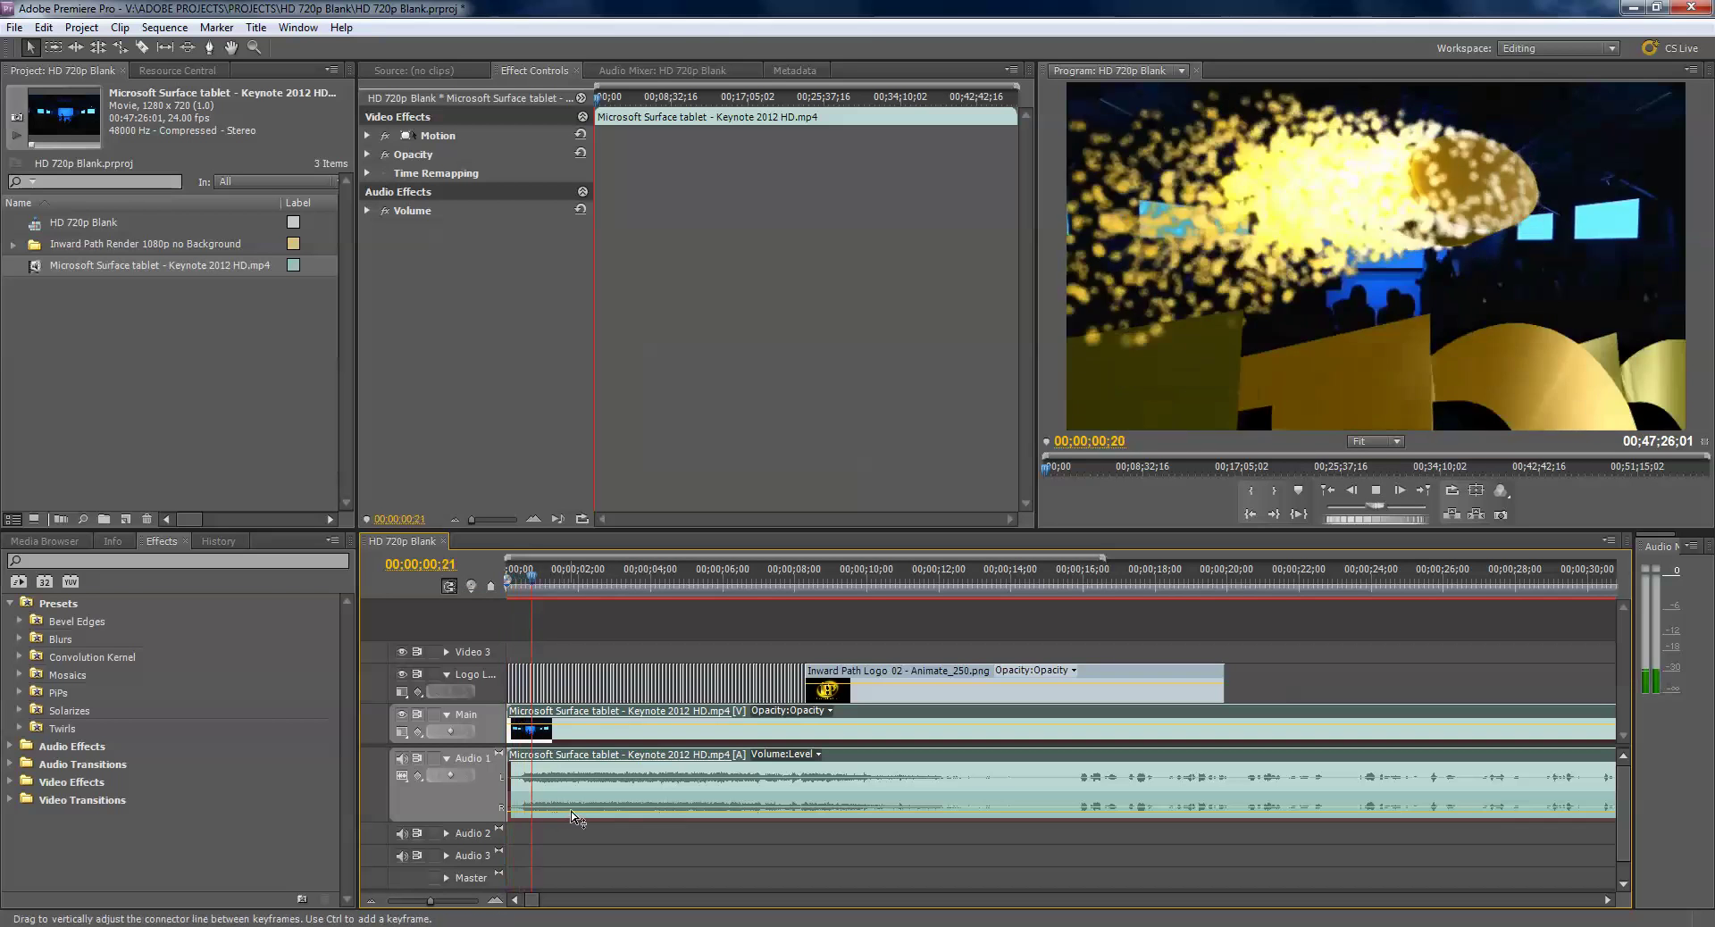
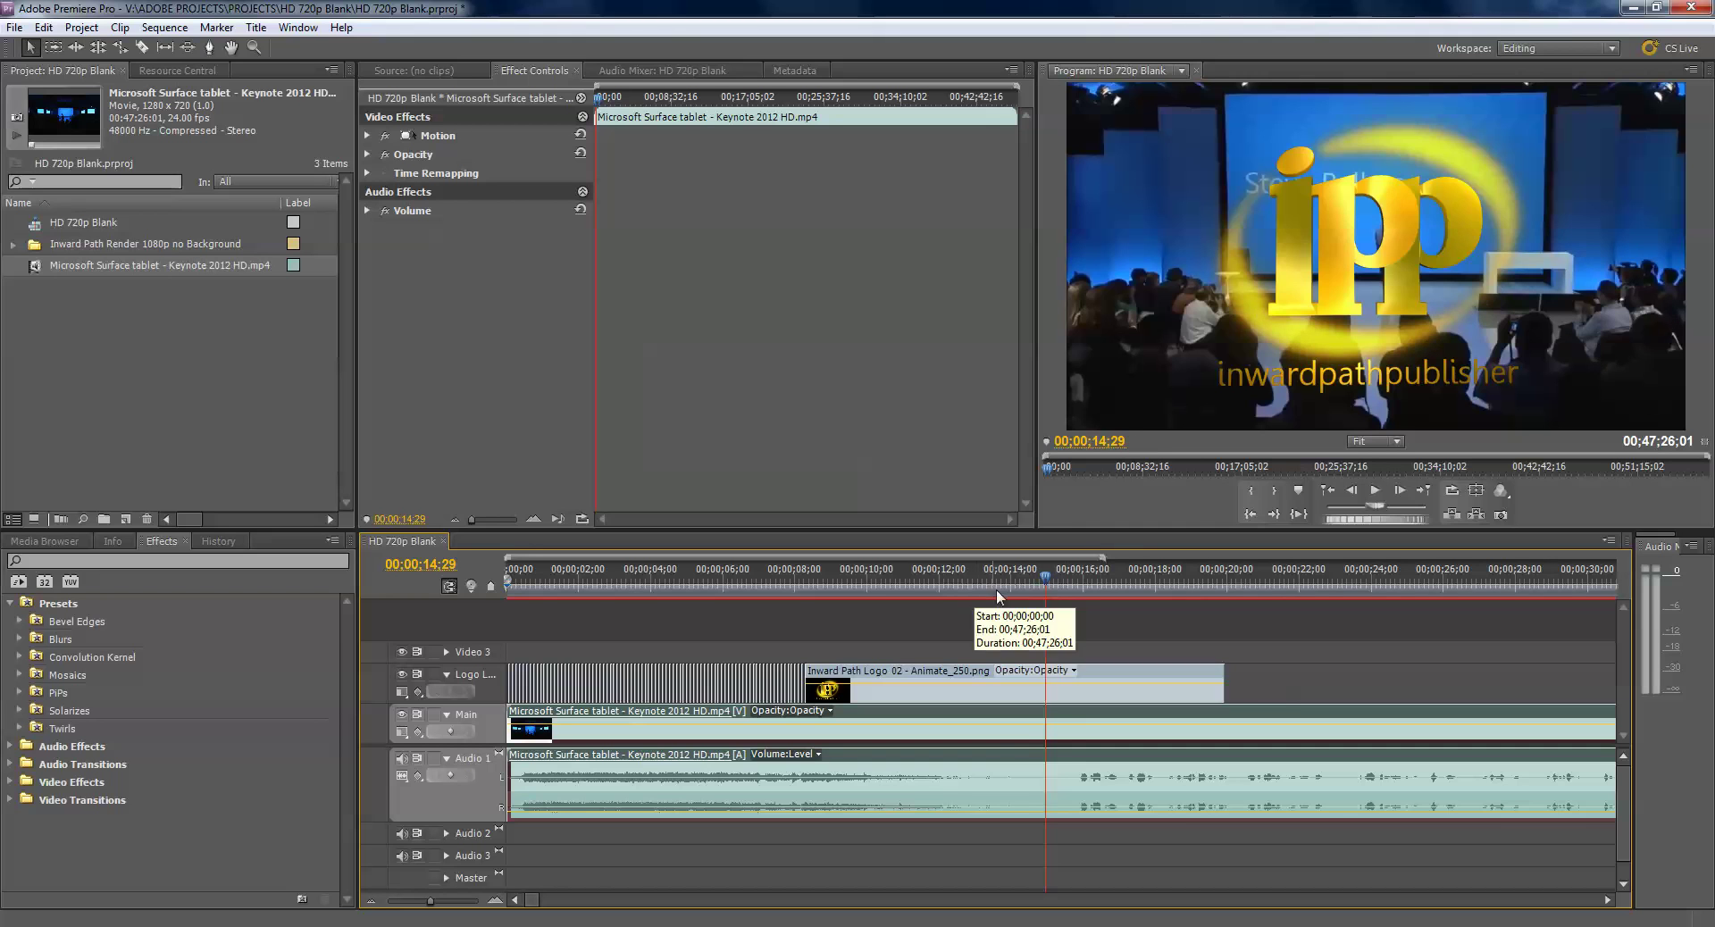
# - Add Position and Scale keyframes to the held Animate_250.png clip at 00;00;14;06 and expand its Opacity settings
pyautogui.moveTo(1030, 582); pyautogui.dragTo(1021, 585)
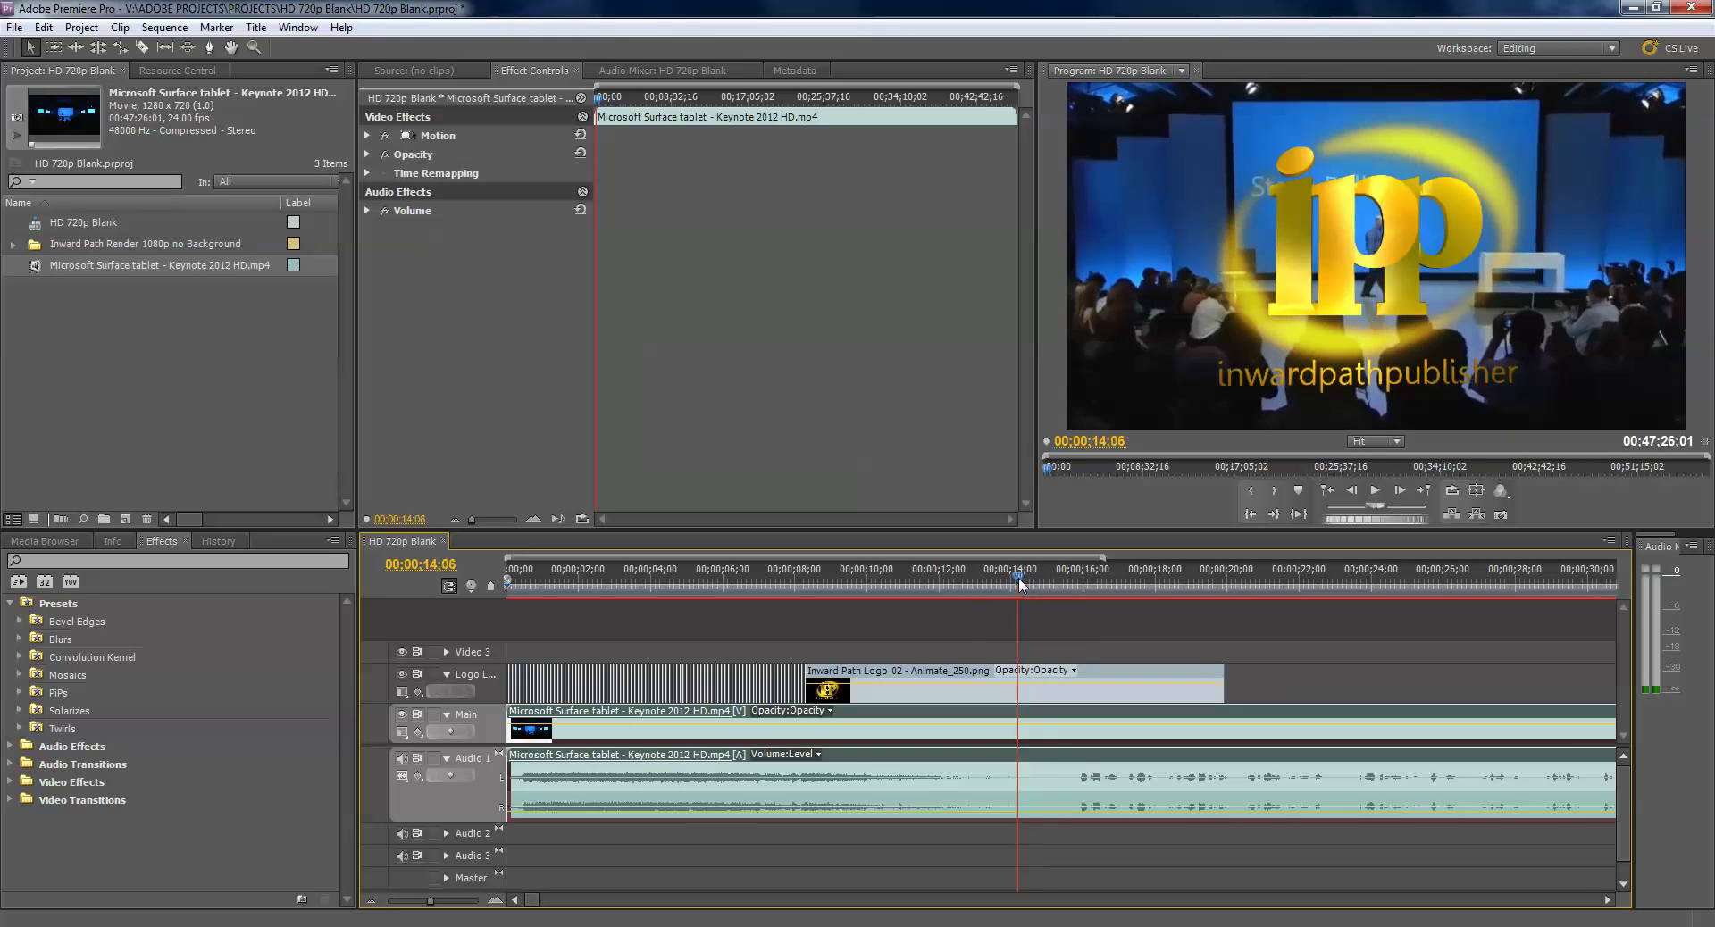
pyautogui.keyDown('shift'); pyautogui.click(1036, 697); pyautogui.keyUp('shift')
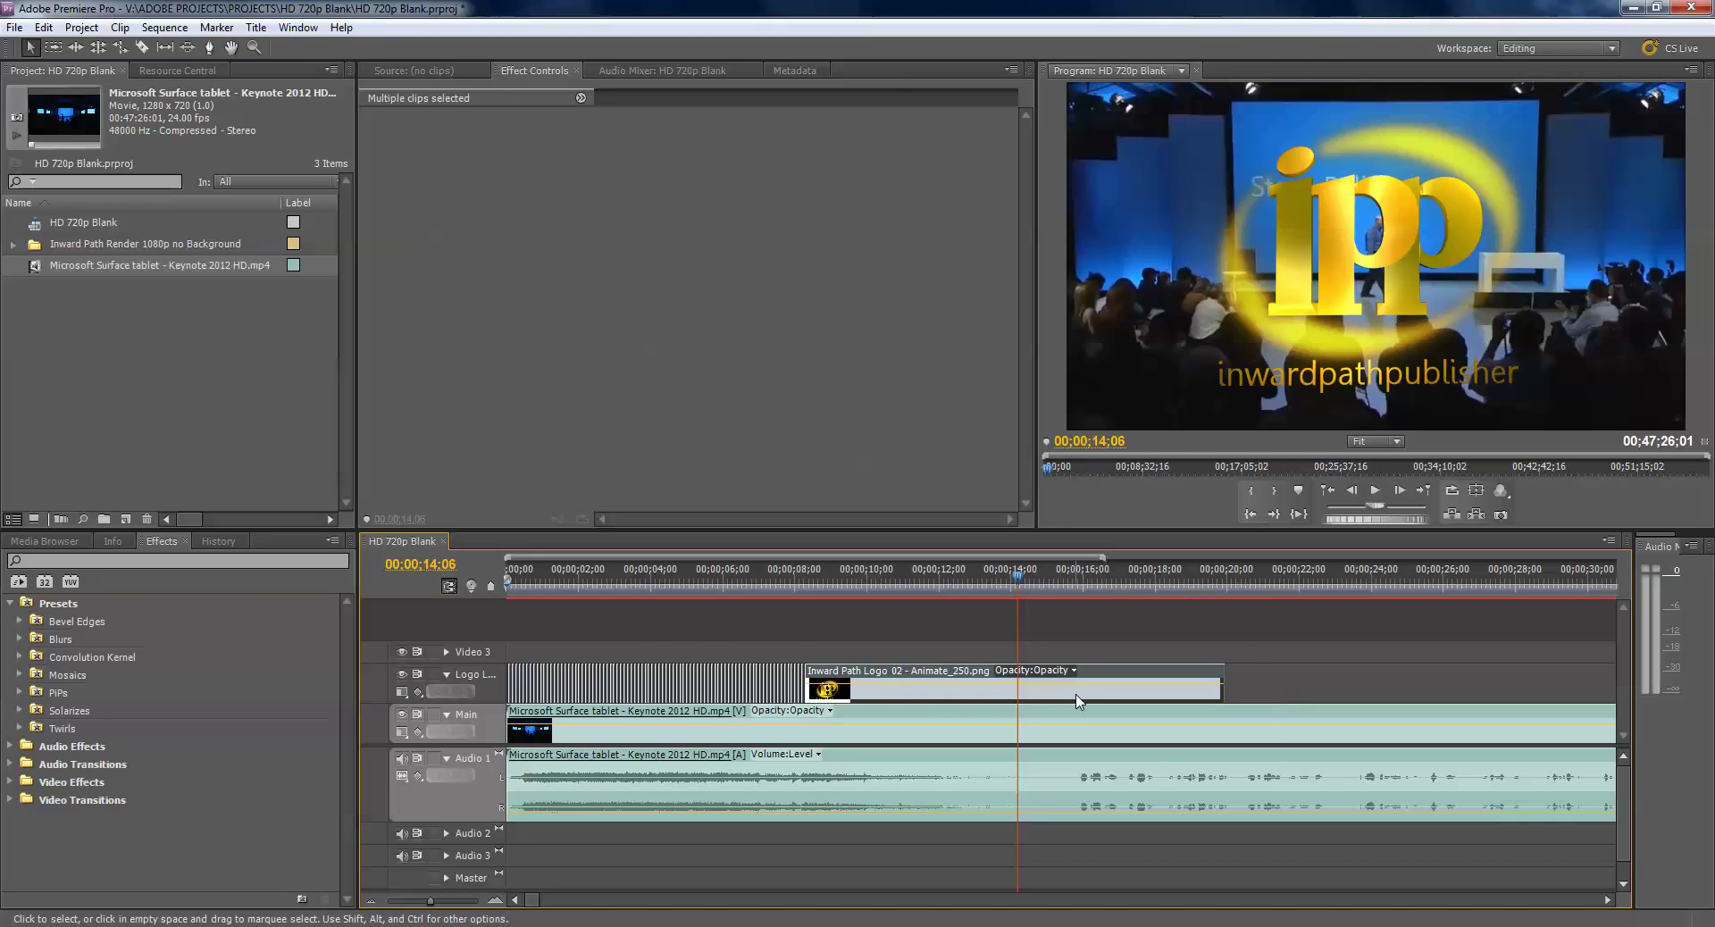
pyautogui.click(1072, 693)
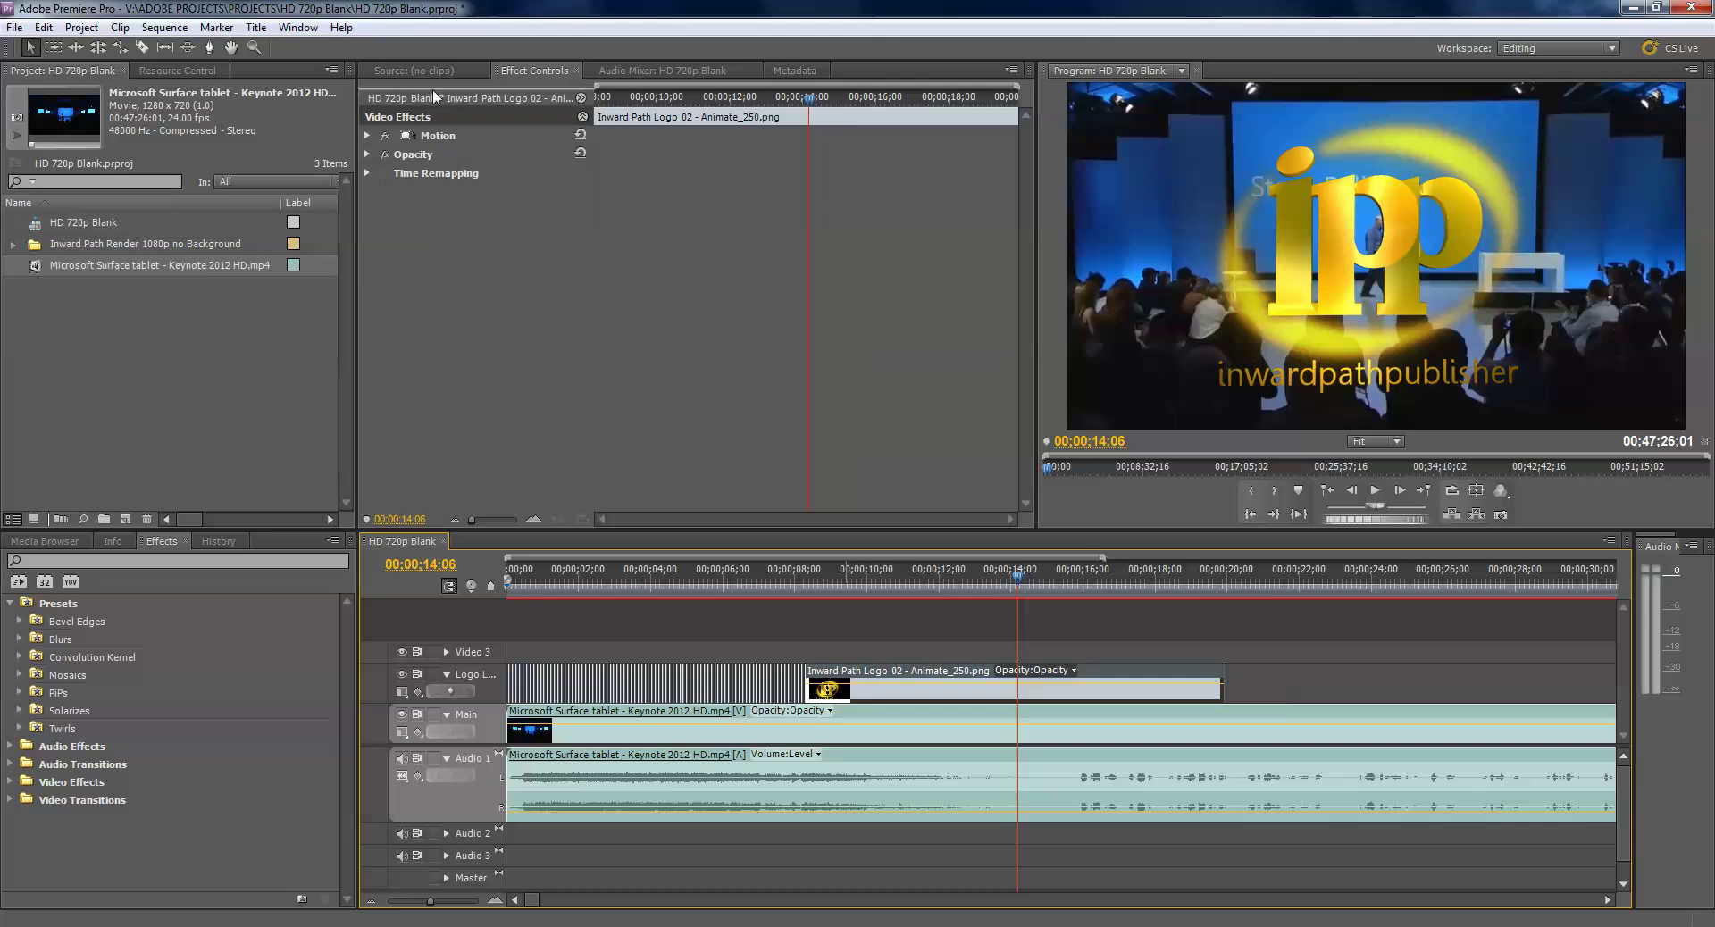
pyautogui.click(366, 135)
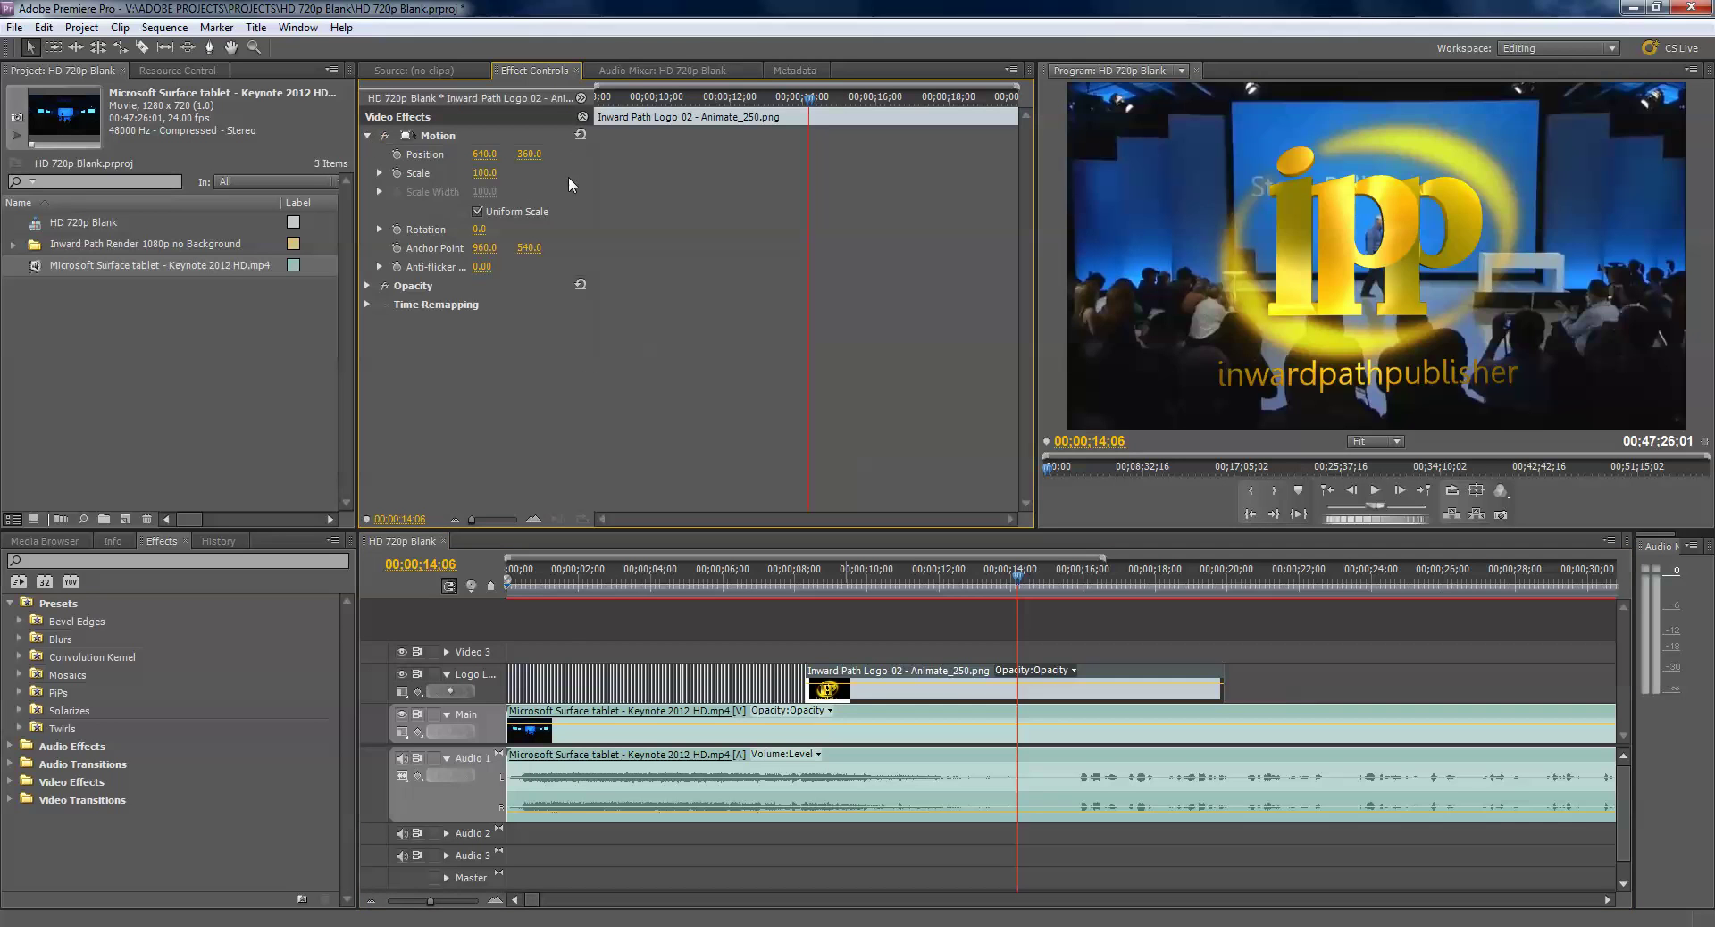
pyautogui.click(396, 154)
pyautogui.click(367, 286)
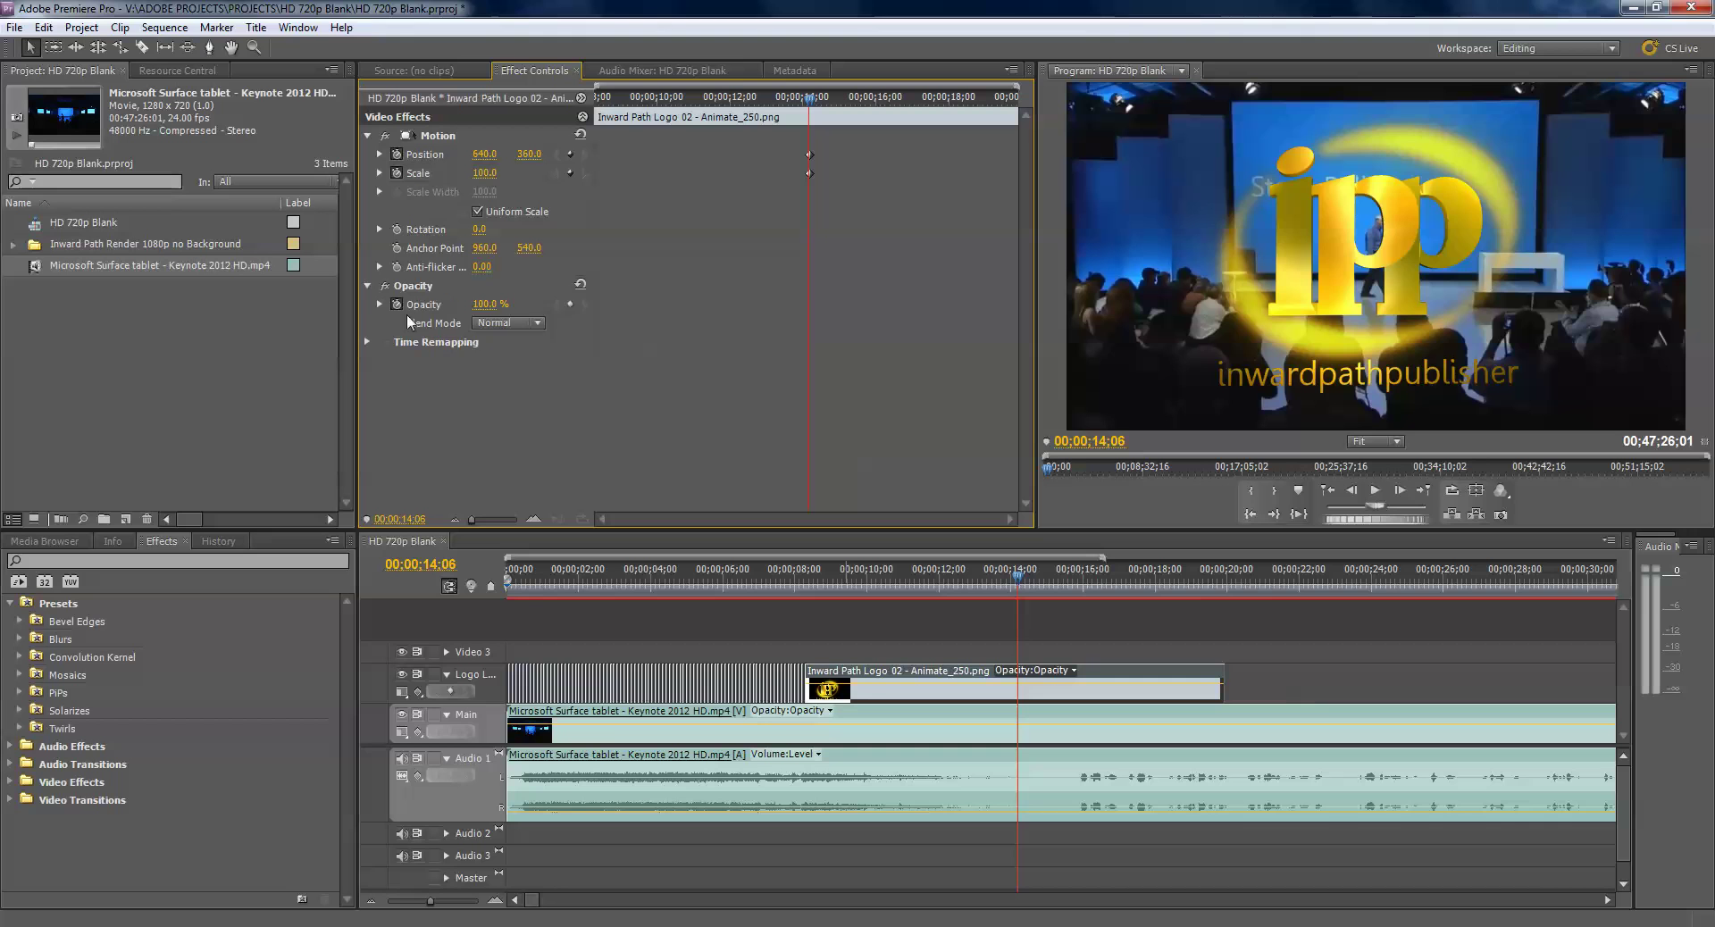
# - Add an Opacity keyframe at 00;00;14;06, and at 00;00;15;26 keyframe the logo's Position to 1157, 618 and Scale to 25
pyautogui.click(571, 303)
pyautogui.moveTo(849, 104); pyautogui.dragTo(875, 110)
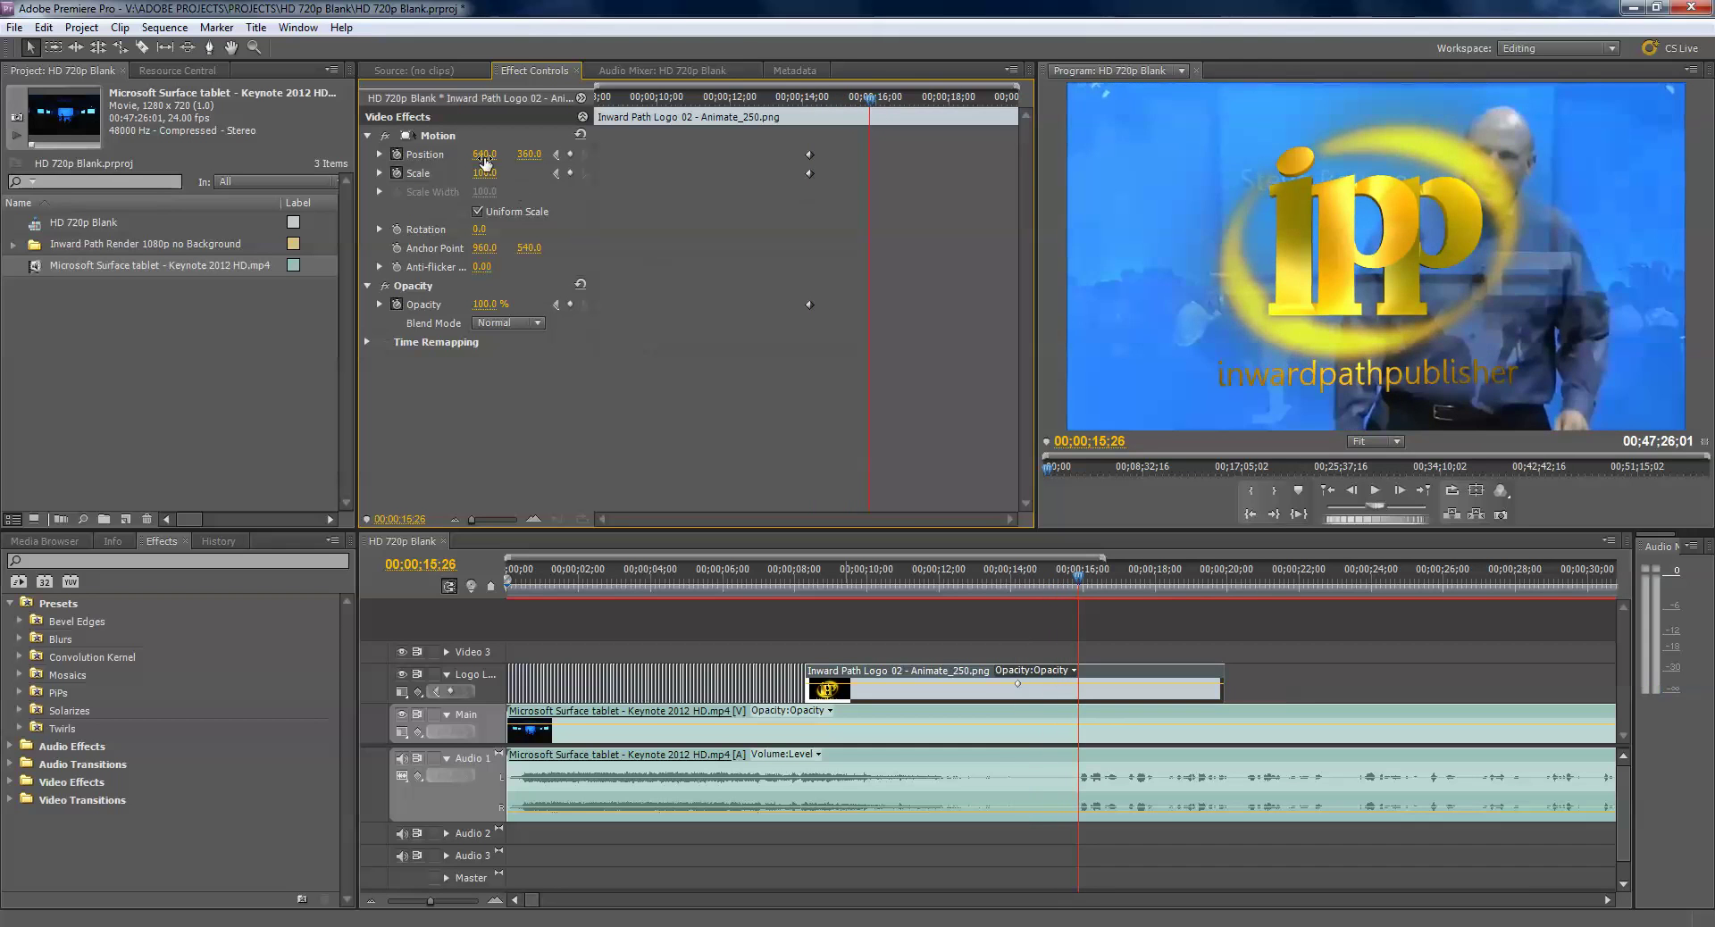
pyautogui.moveTo(484, 154); pyautogui.dragTo(429, 175)
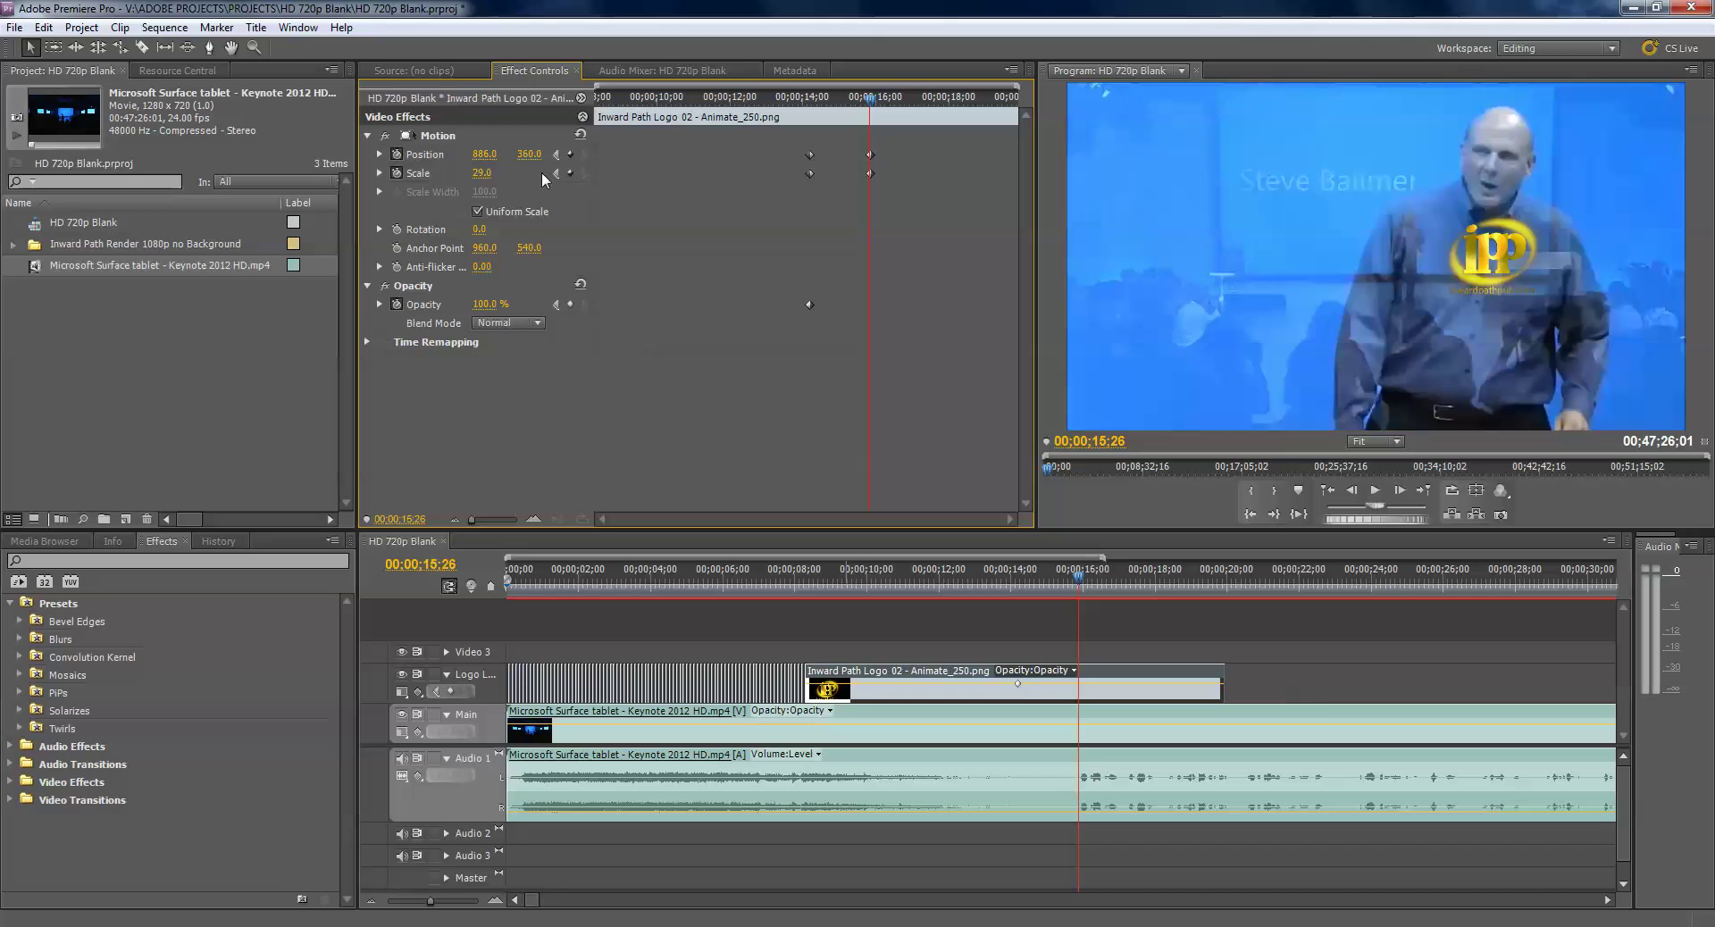
pyautogui.moveTo(486, 161); pyautogui.dragTo(441, 186)
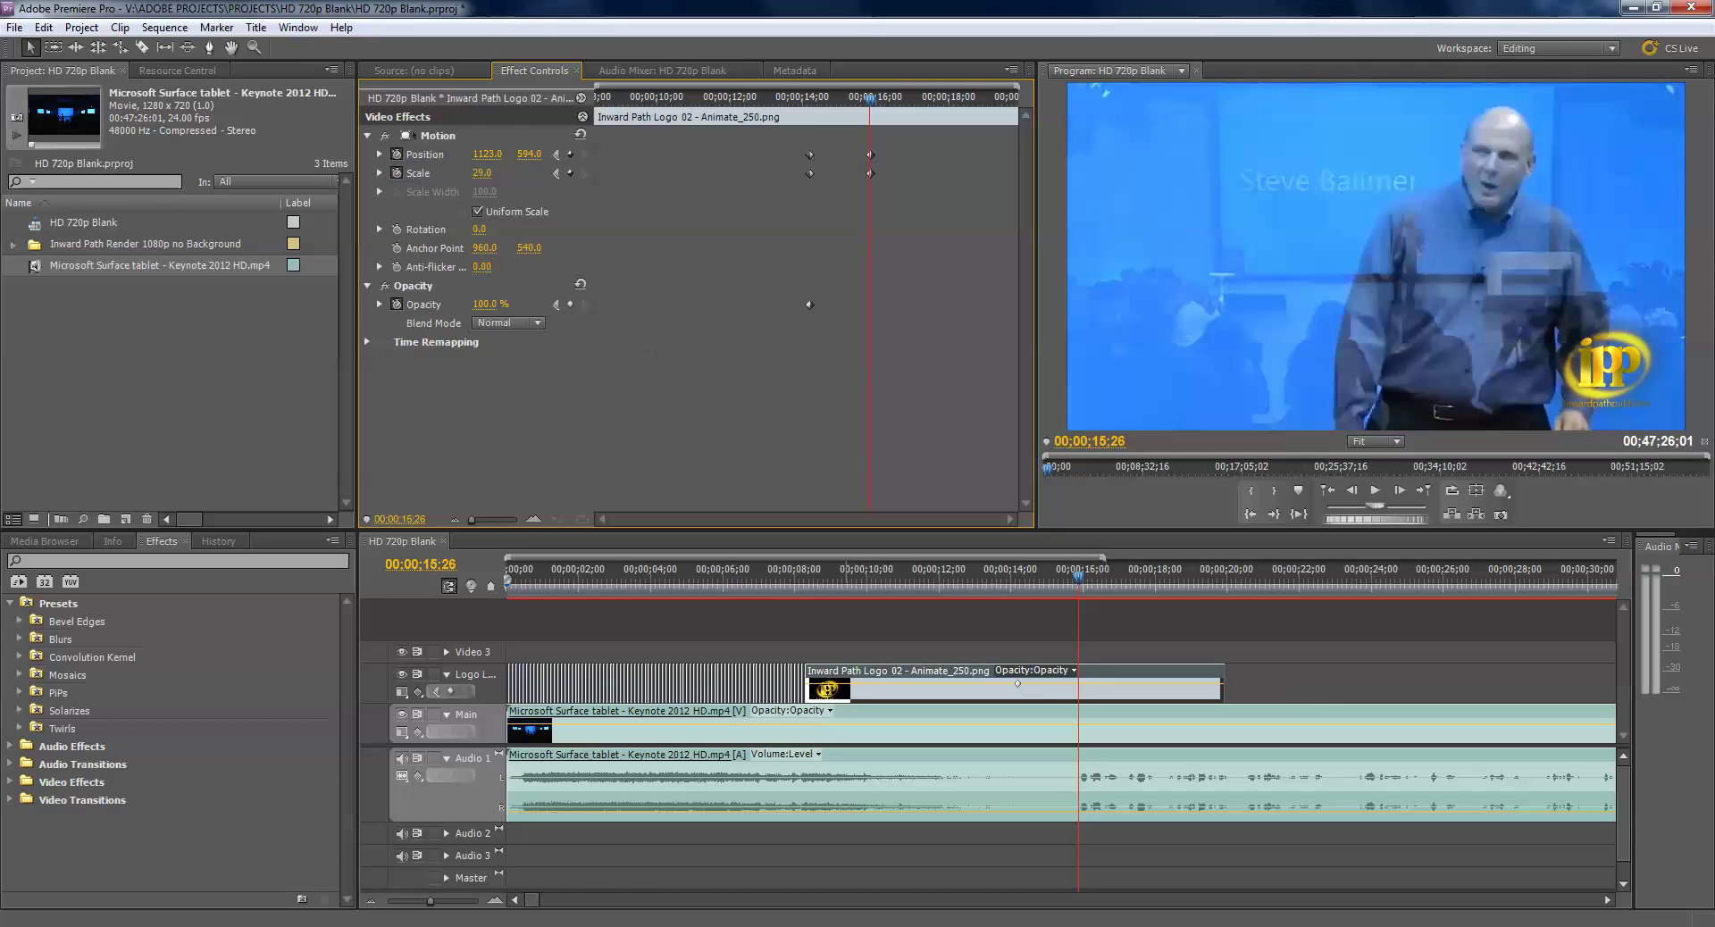
pyautogui.click(481, 173)
pyautogui.write('25')
pyautogui.press('Return')
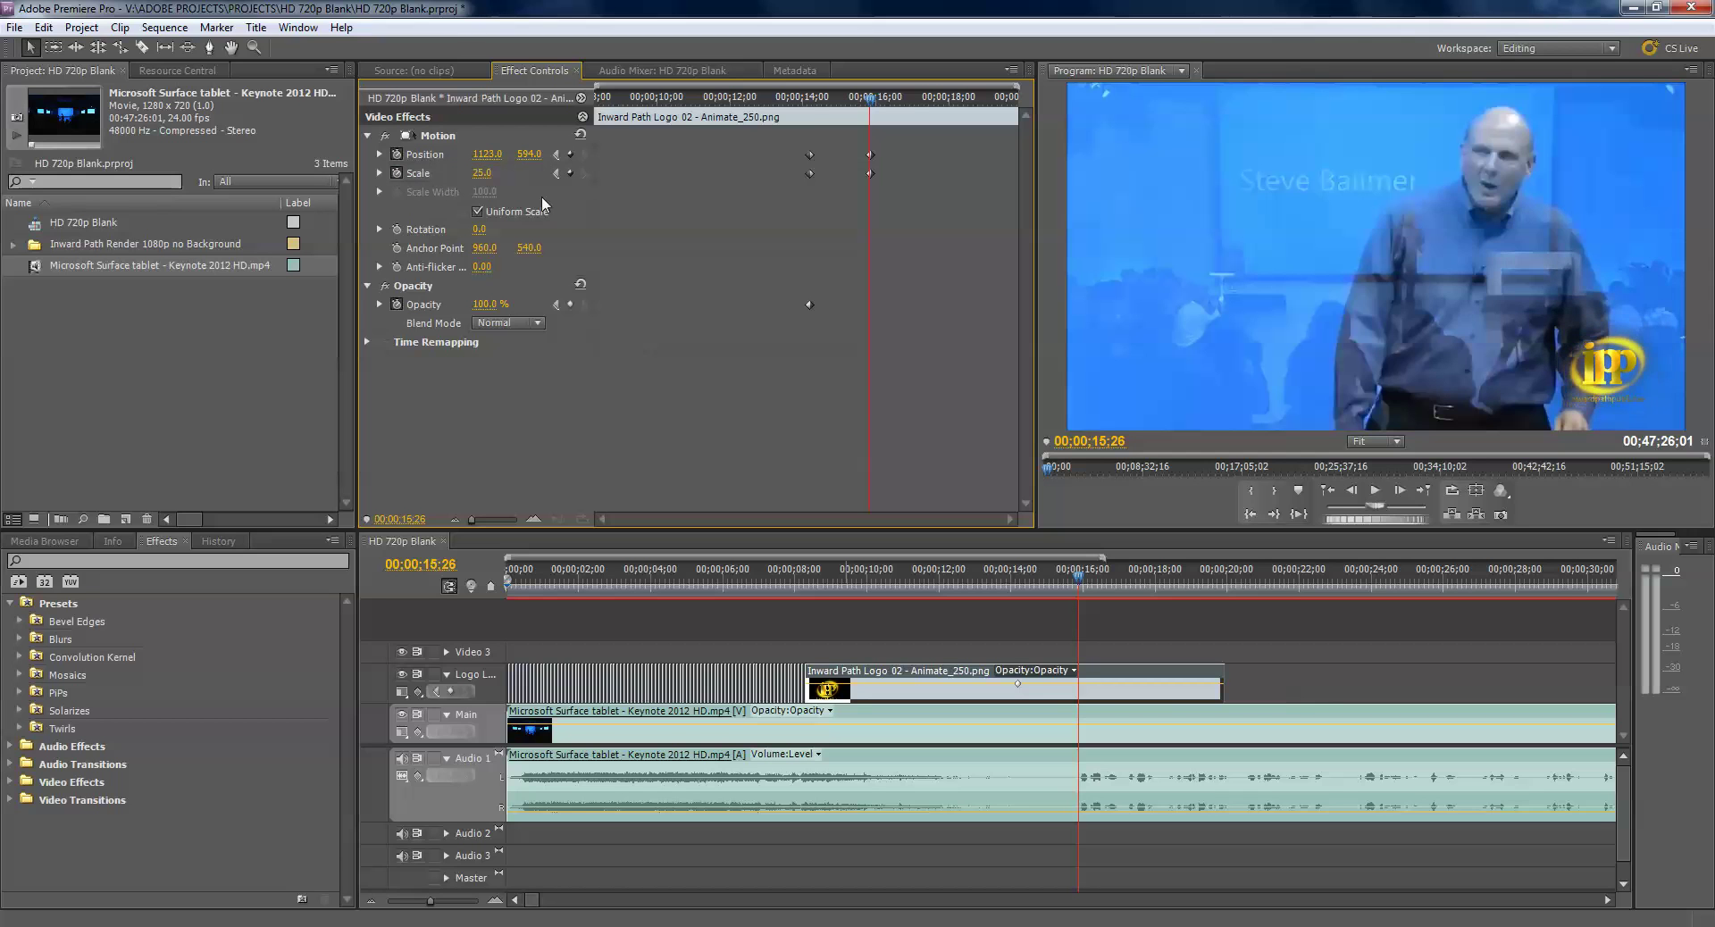
pyautogui.moveTo(487, 163); pyautogui.dragTo(551, 154)
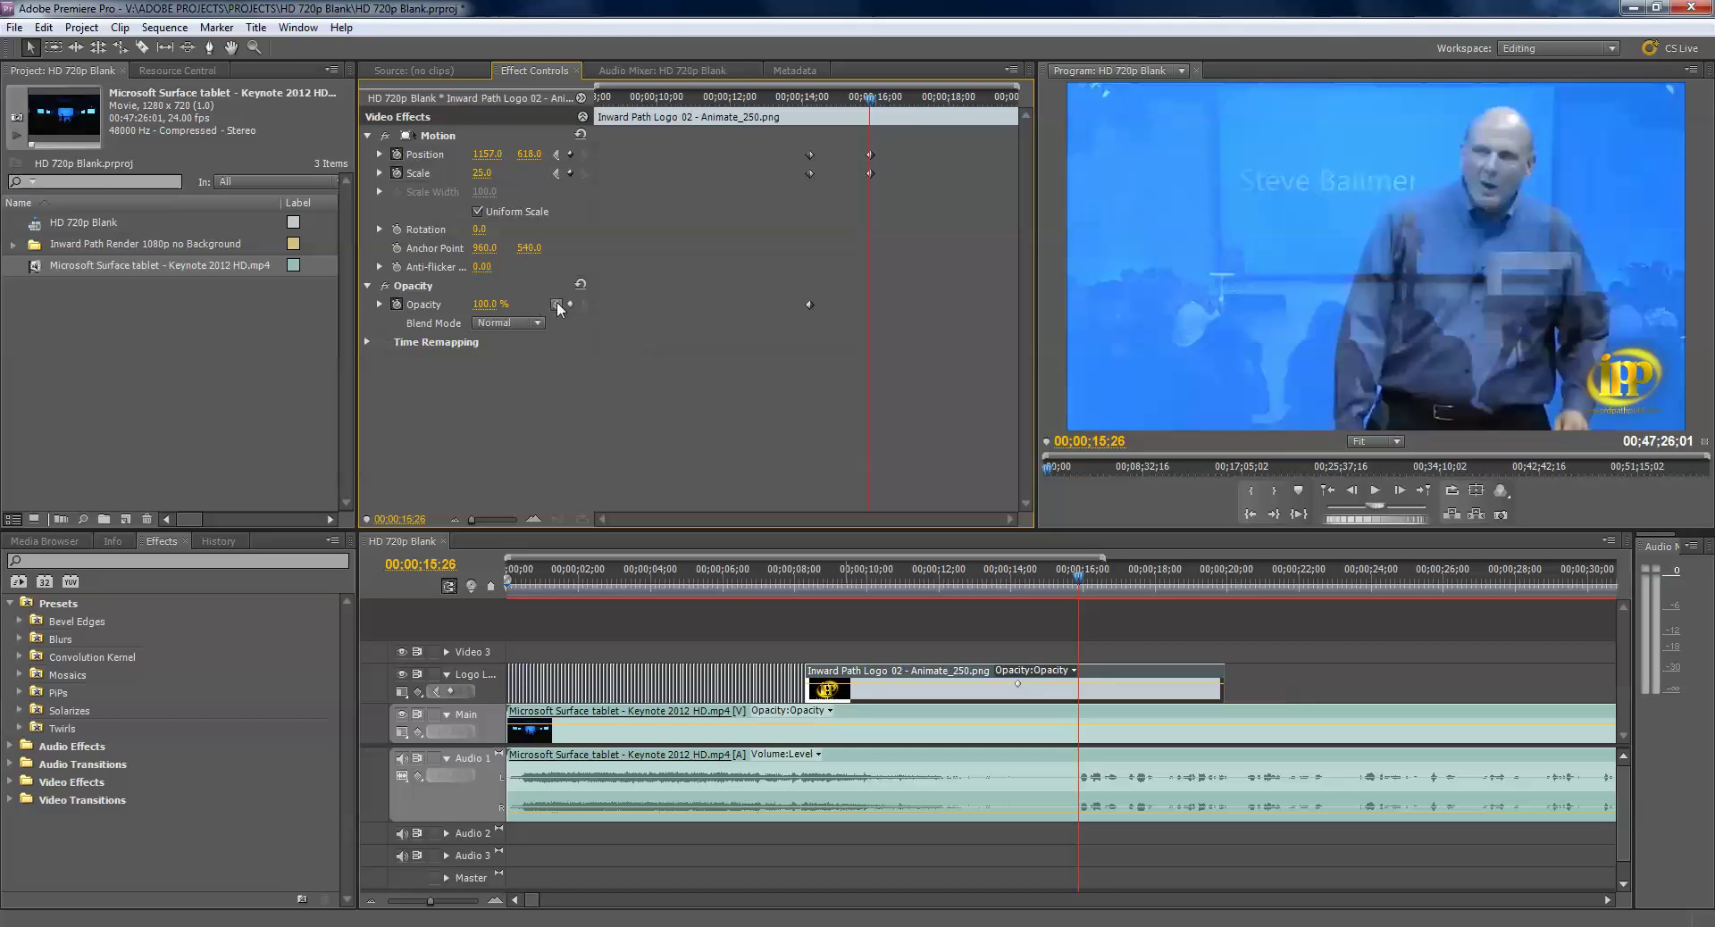
# - Set the logo's Opacity to 45% at 00;00;15;26
pyautogui.click(490, 305)
pyautogui.write('45')
pyautogui.press('Return')
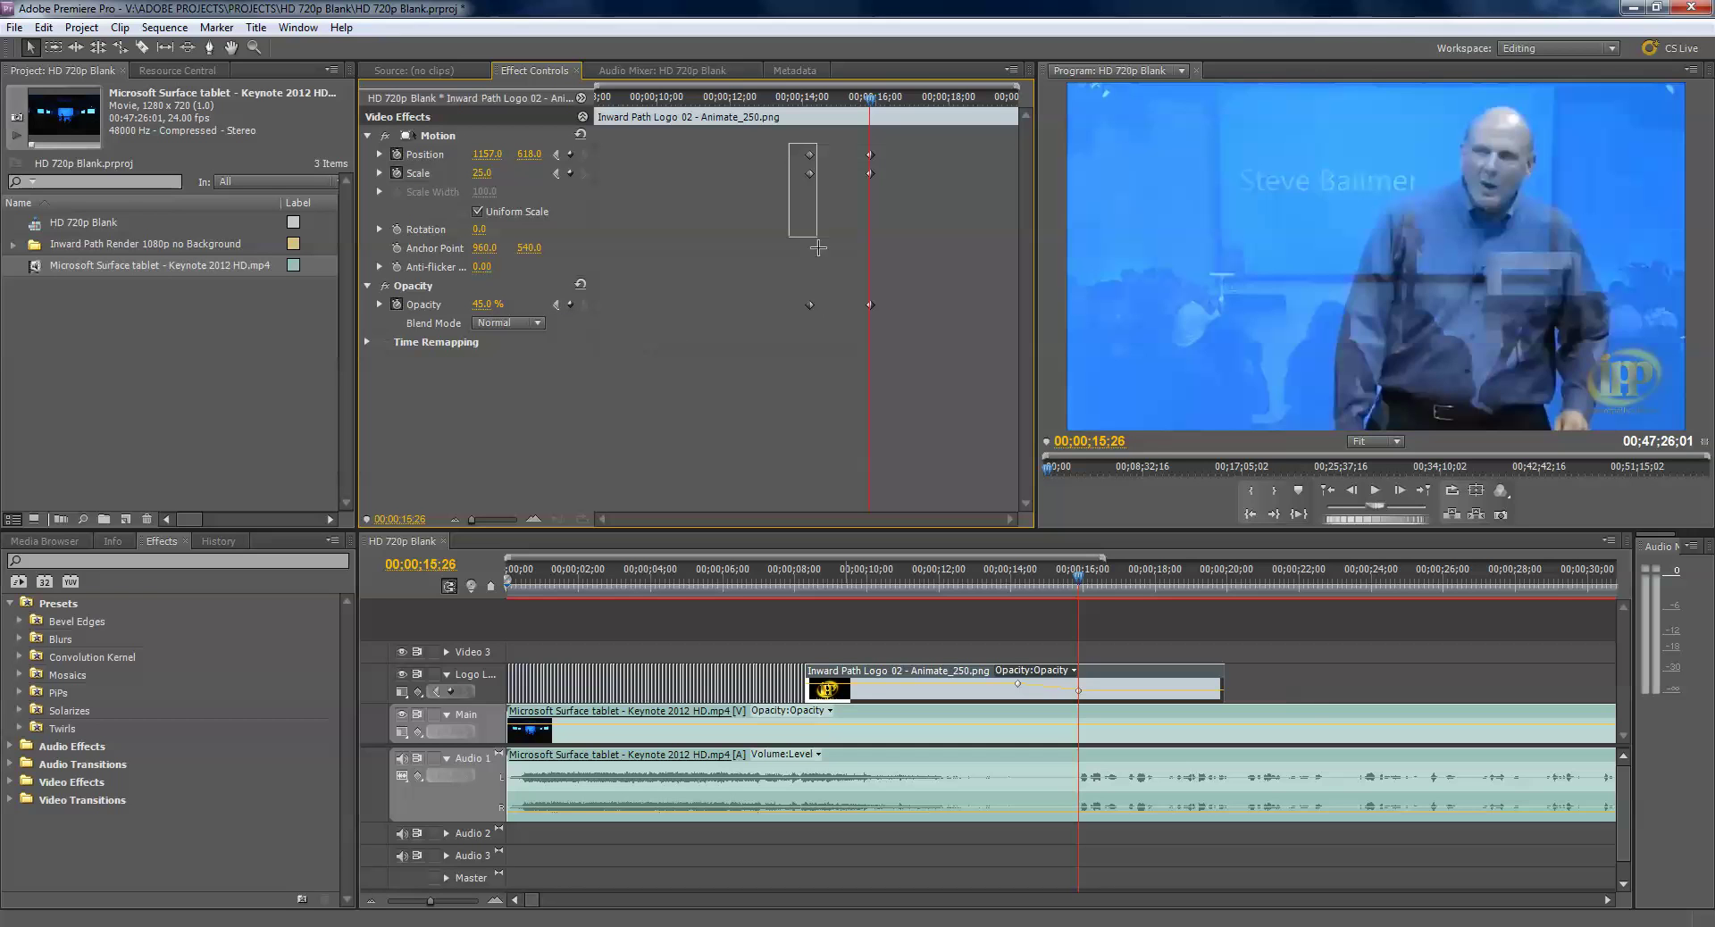
# - Apply Ease Out temporal interpolation to the Position, Scale and Opacity keyframes at 00;00;14;06 and scrub through the move
pyautogui.rightClick(808, 304)
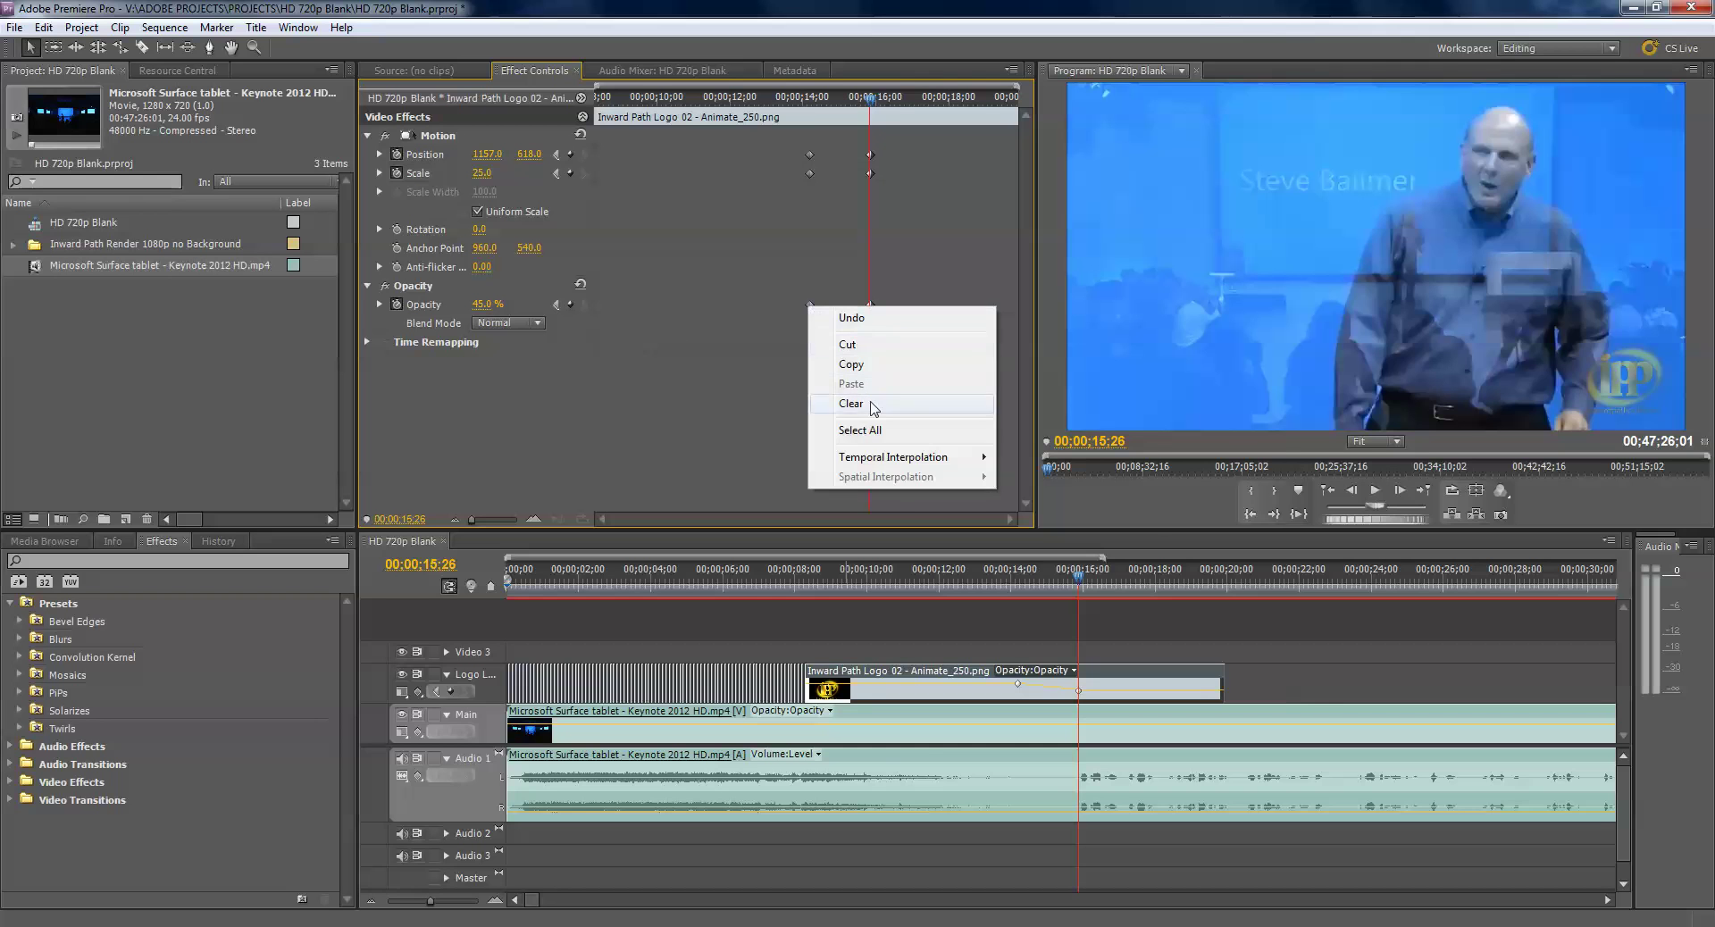
pyautogui.moveTo(872, 464)
pyautogui.click(1034, 538)
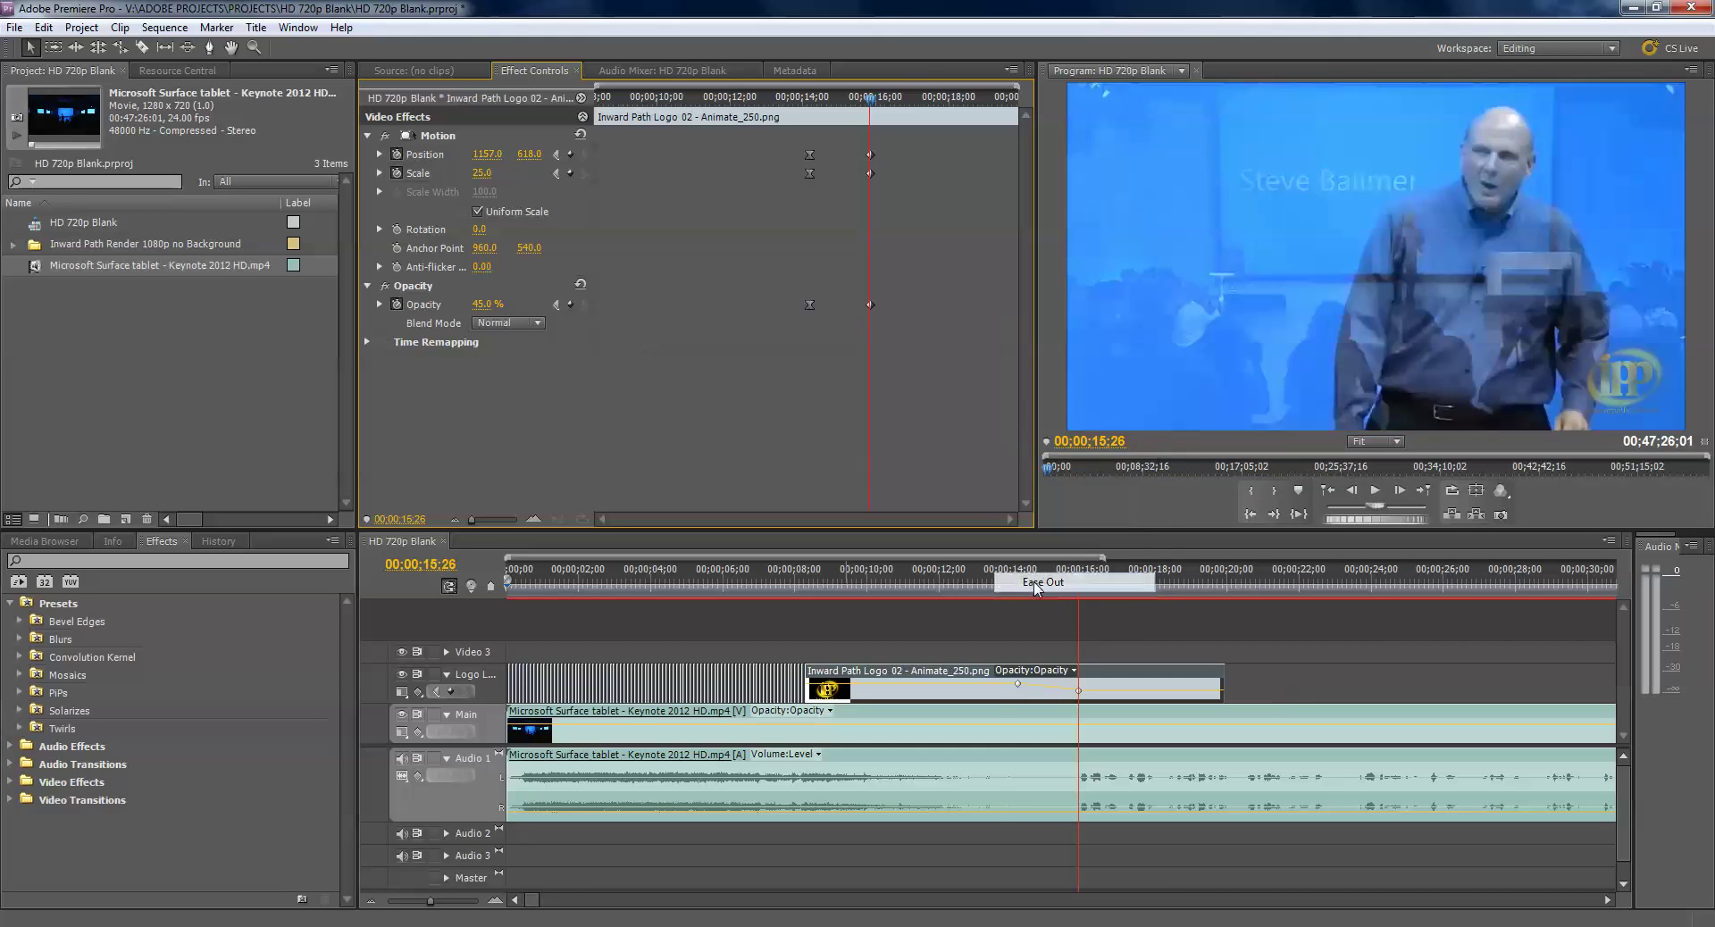
pyautogui.click(829, 98)
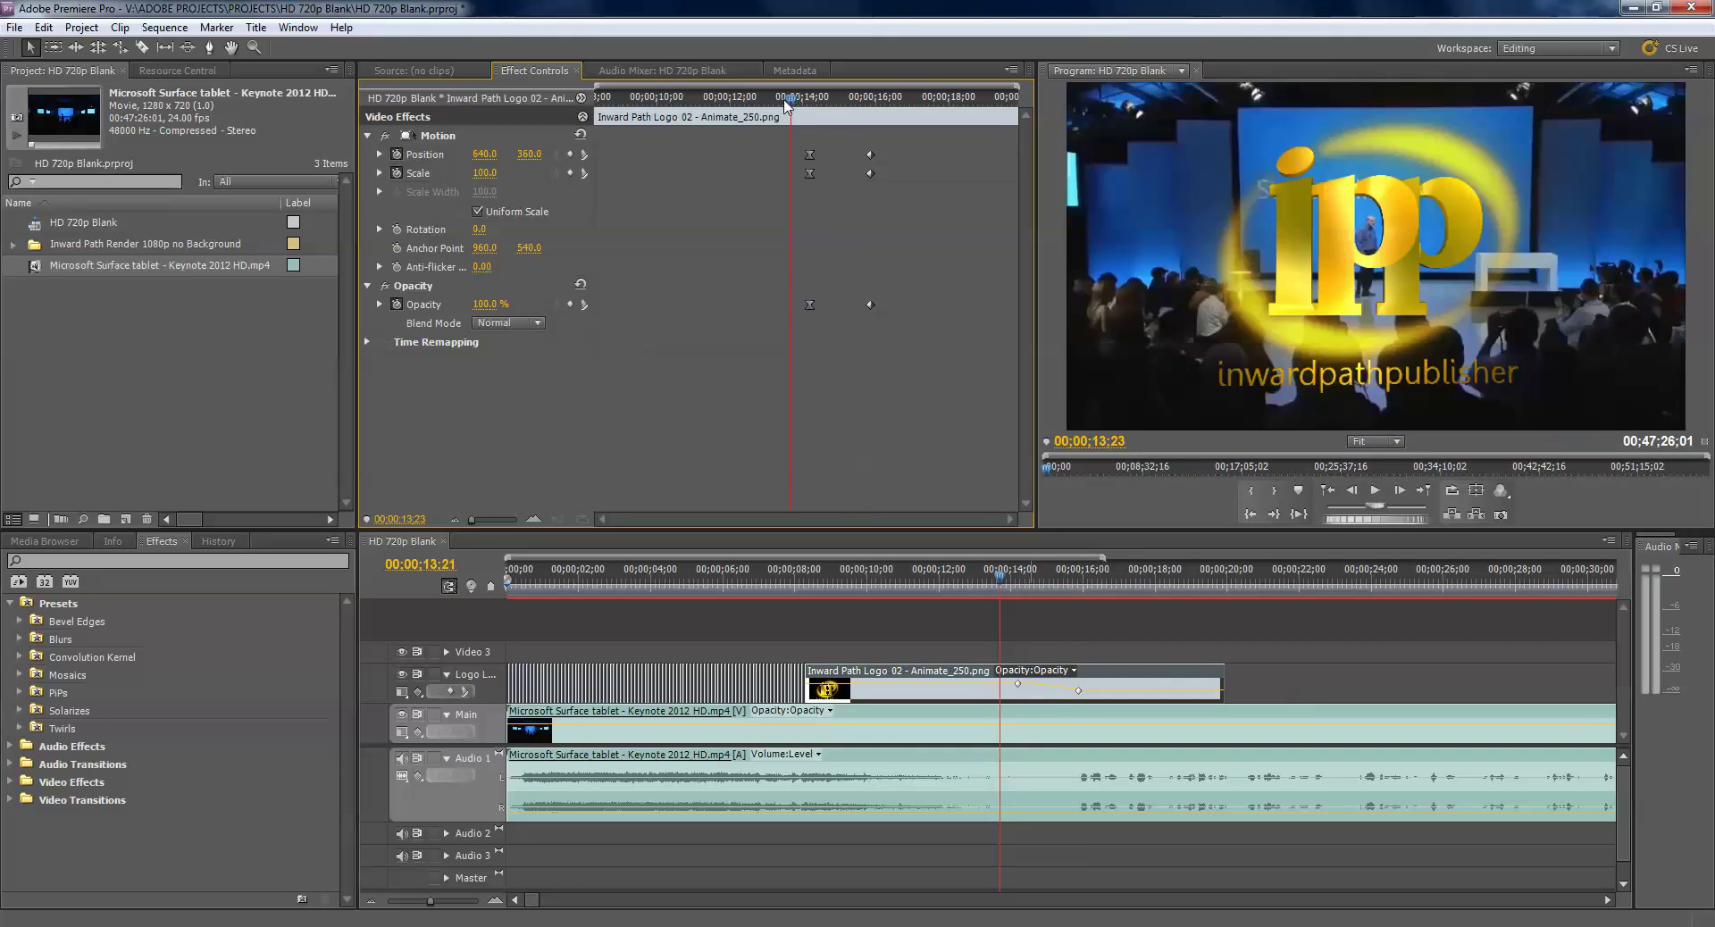
pyautogui.moveTo(831, 121); pyautogui.dragTo(849, 161)
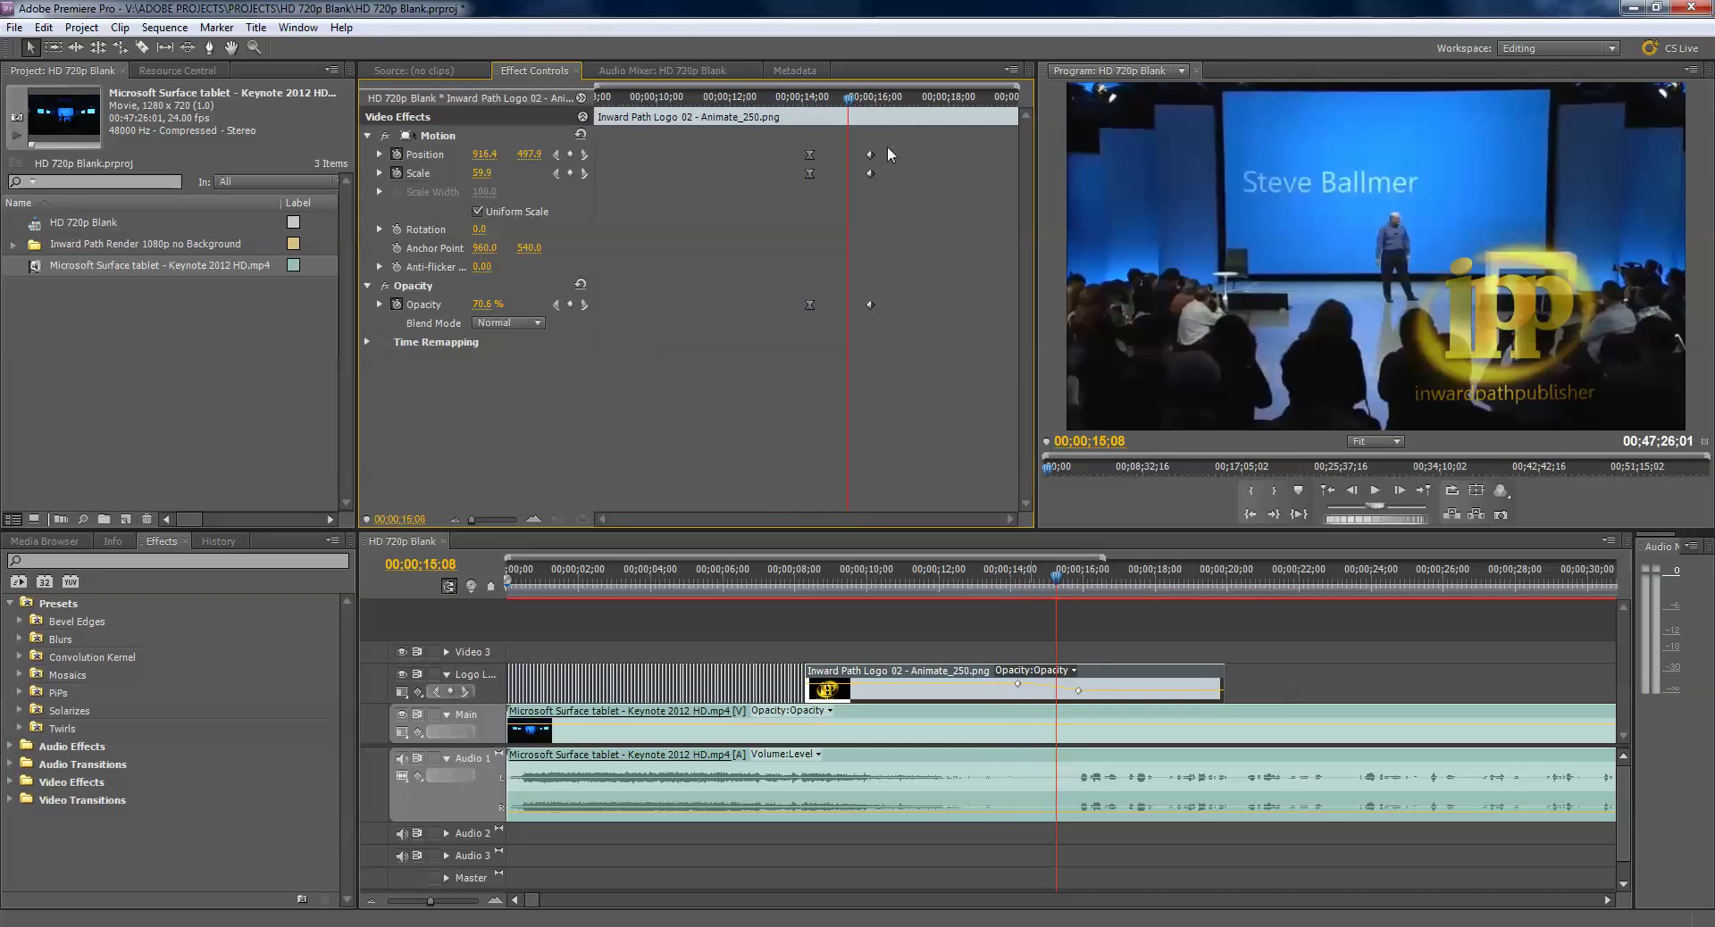
# - Apply Ease In temporal interpolation to the Position, Scale and Opacity keyframes at 00;00;15;26 and scrub through the animation
pyautogui.rightClick(869, 305)
pyautogui.moveTo(983, 456)
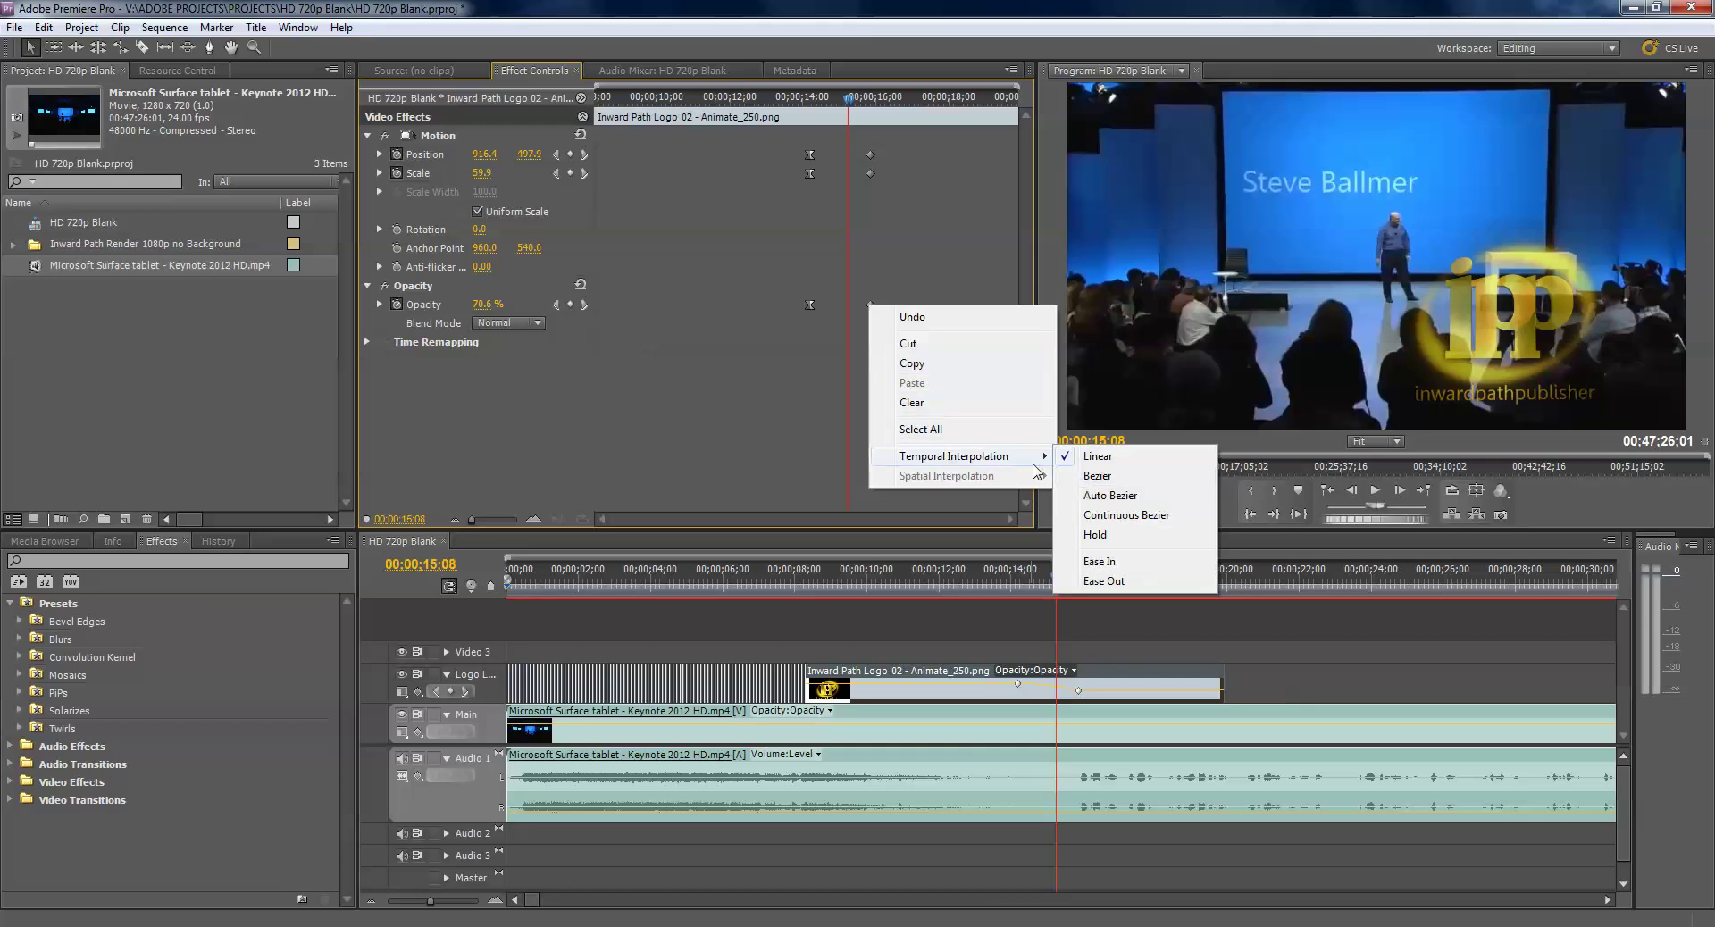
pyautogui.click(1098, 561)
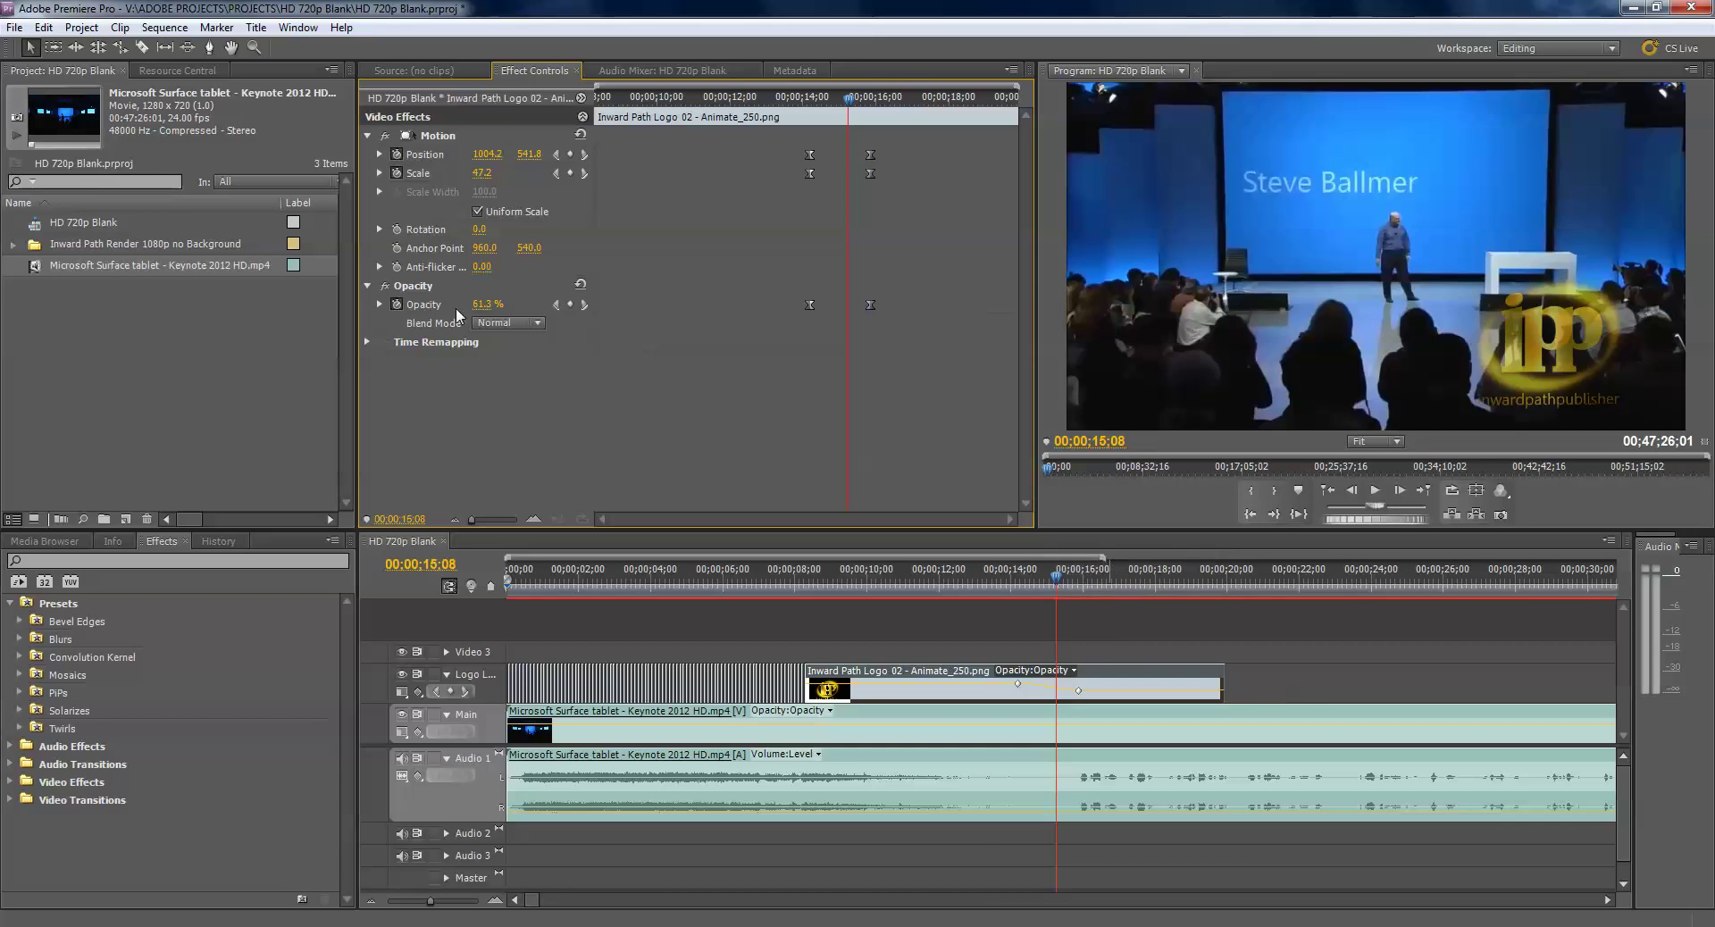
pyautogui.moveTo(774, 110); pyautogui.dragTo(920, 433)
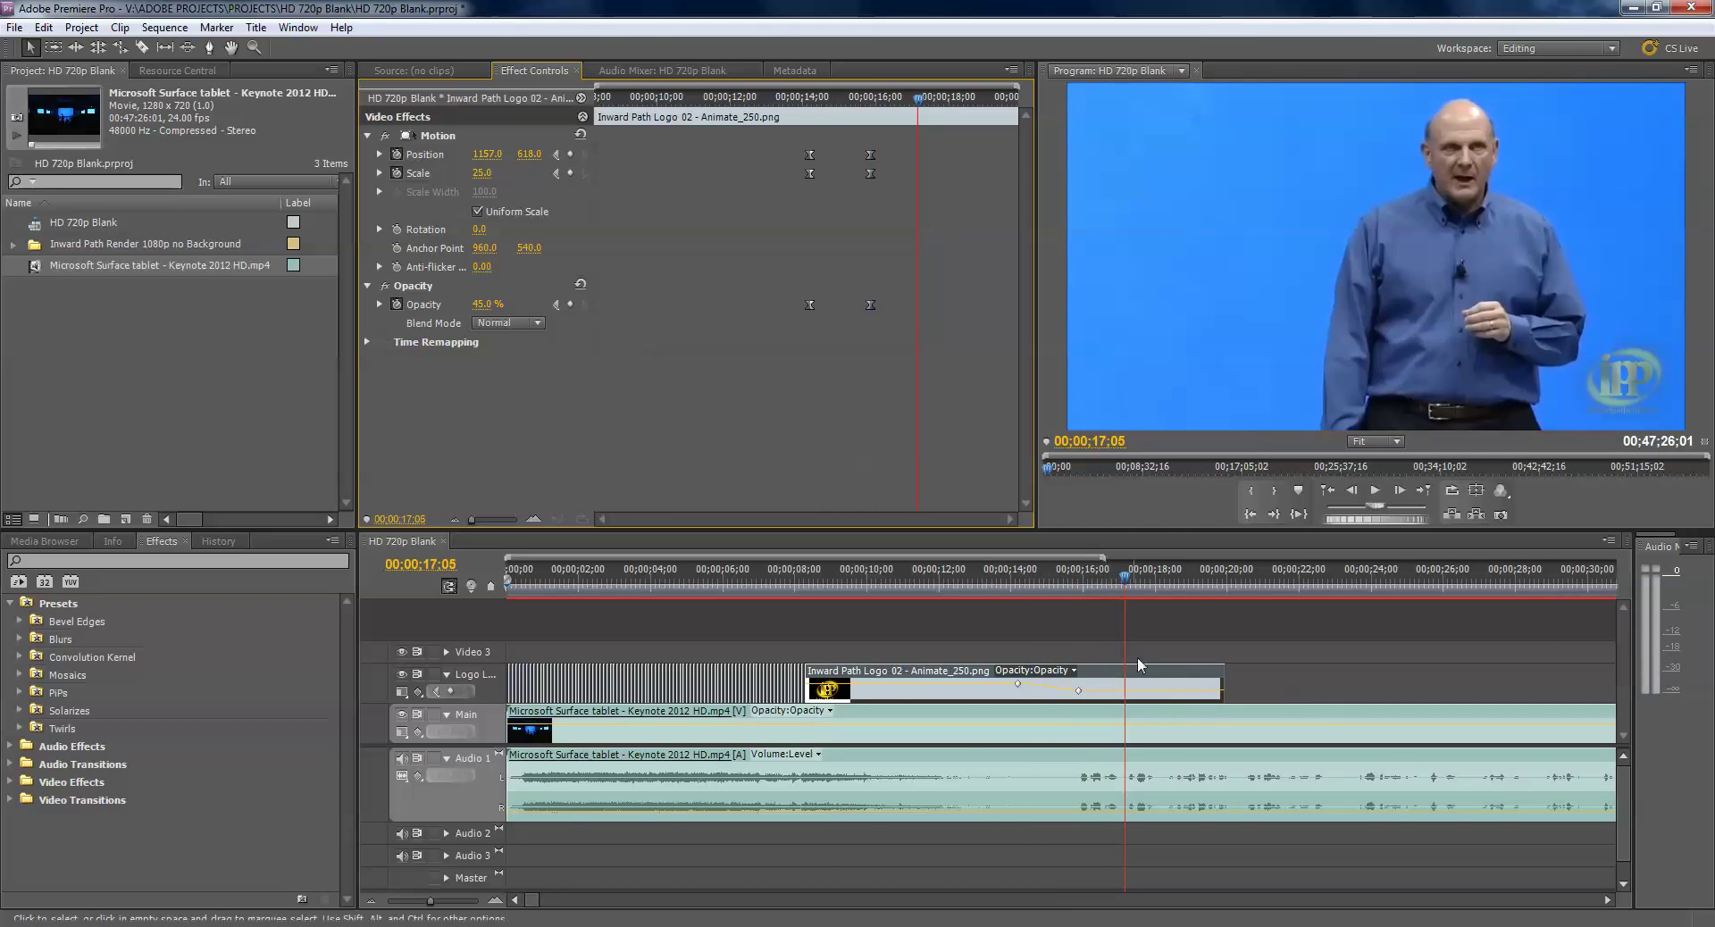
# - Extend the held Animate_250.png logo clip to the end of the keynote video
pyautogui.press('-')
pyautogui.press('-')
pyautogui.press('-')
pyautogui.press('-')
pyautogui.press('-')
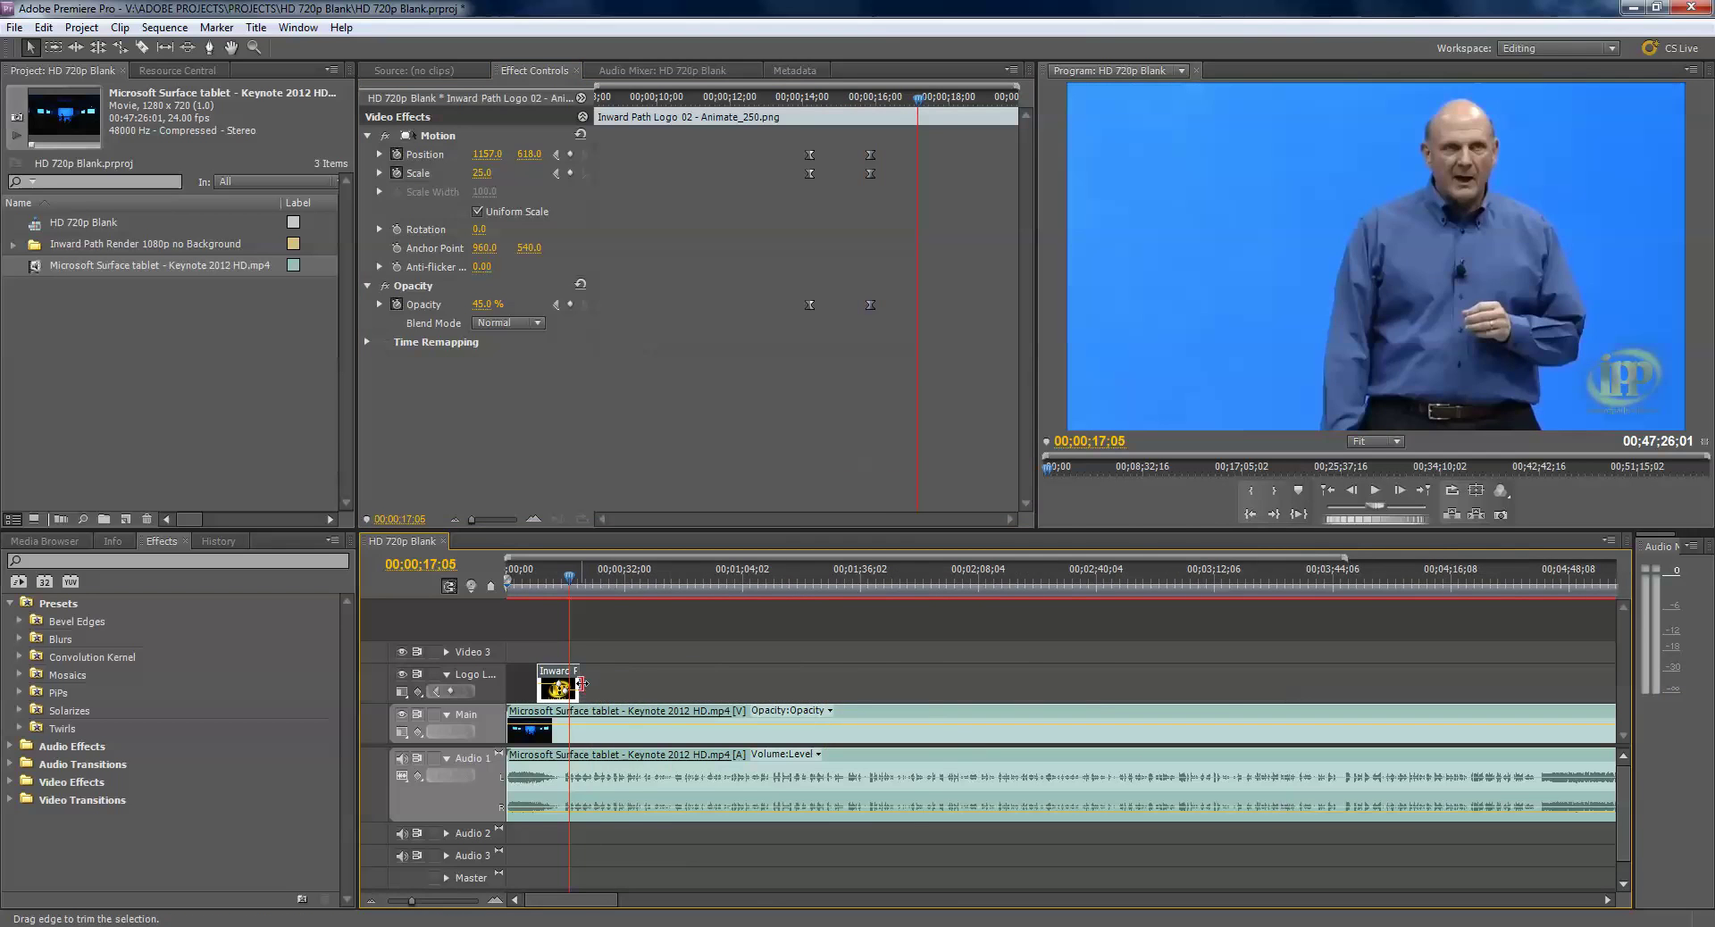
pyautogui.moveTo(579, 684); pyautogui.dragTo(1554, 682)
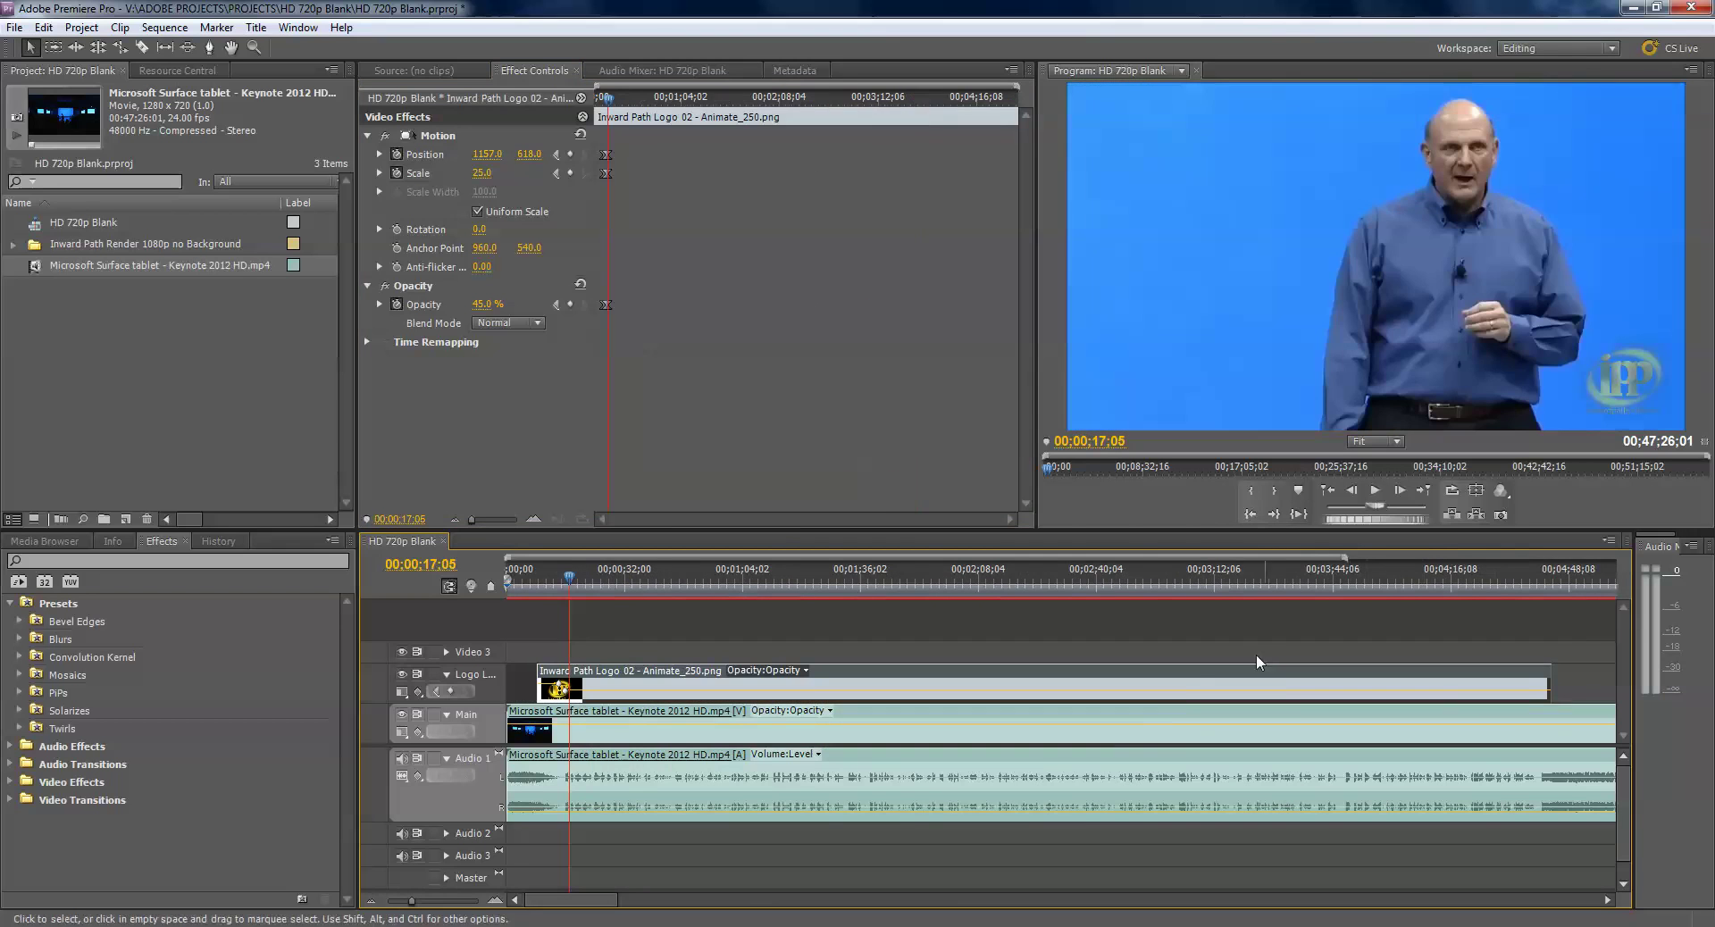
pyautogui.press('-')
pyautogui.press('-')
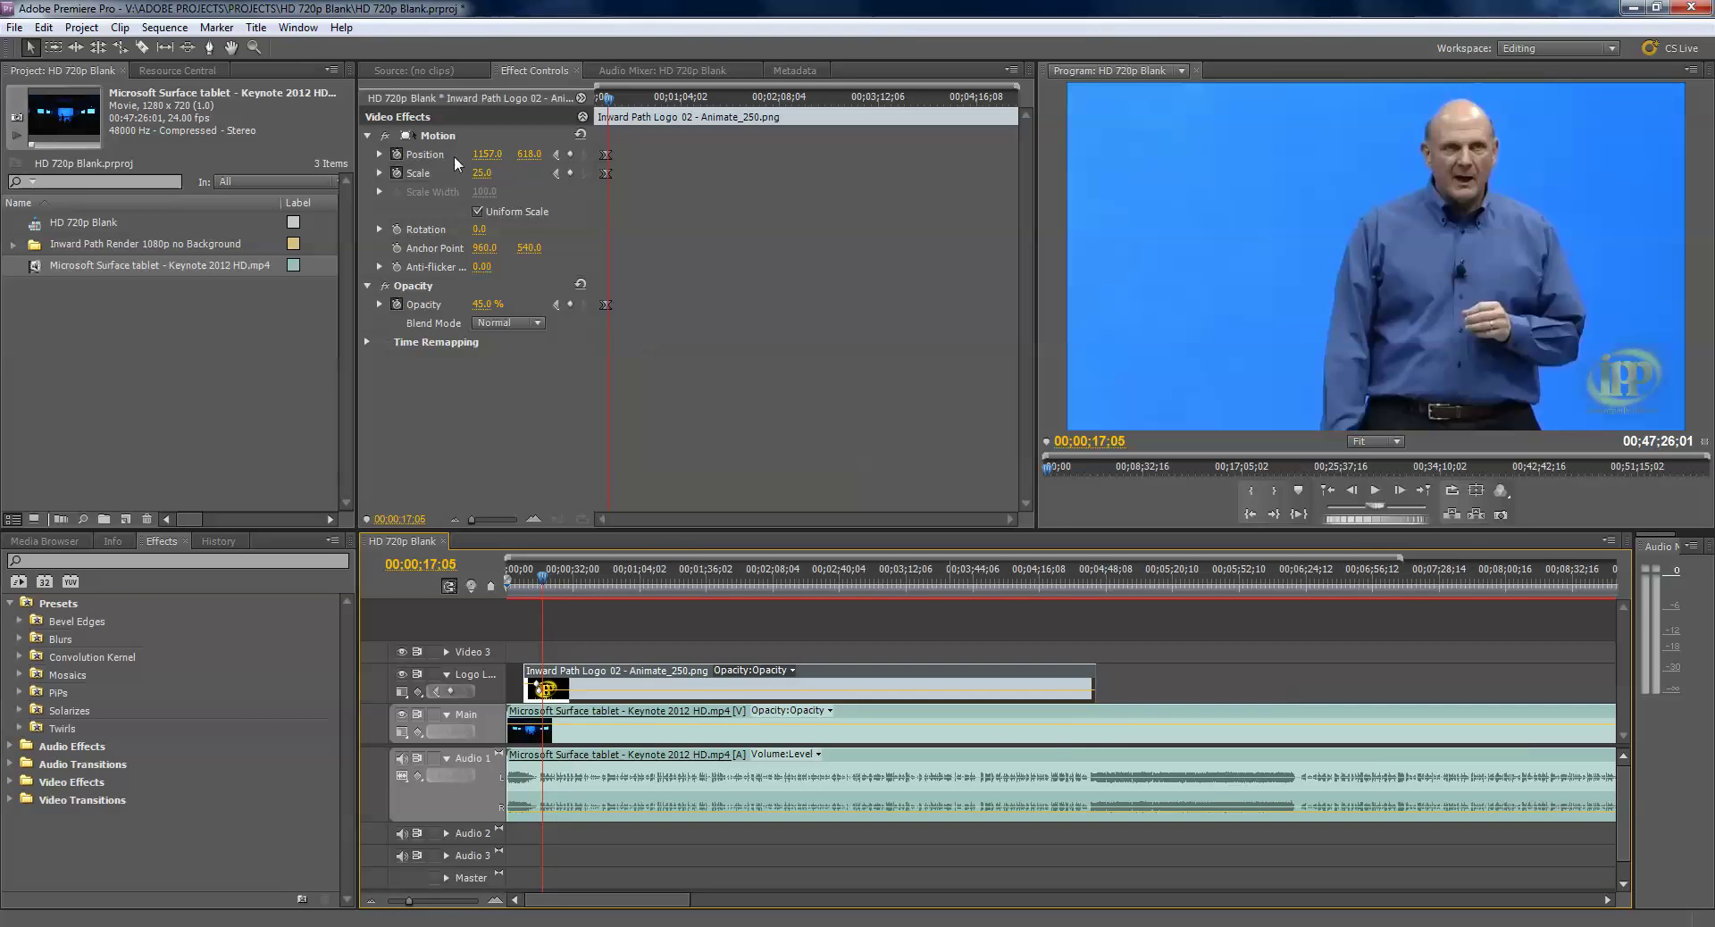
pyautogui.moveTo(1091, 688); pyautogui.dragTo(1551, 688)
pyautogui.press('-')
pyautogui.press('-')
pyautogui.press('-')
pyautogui.press('-')
pyautogui.press('-')
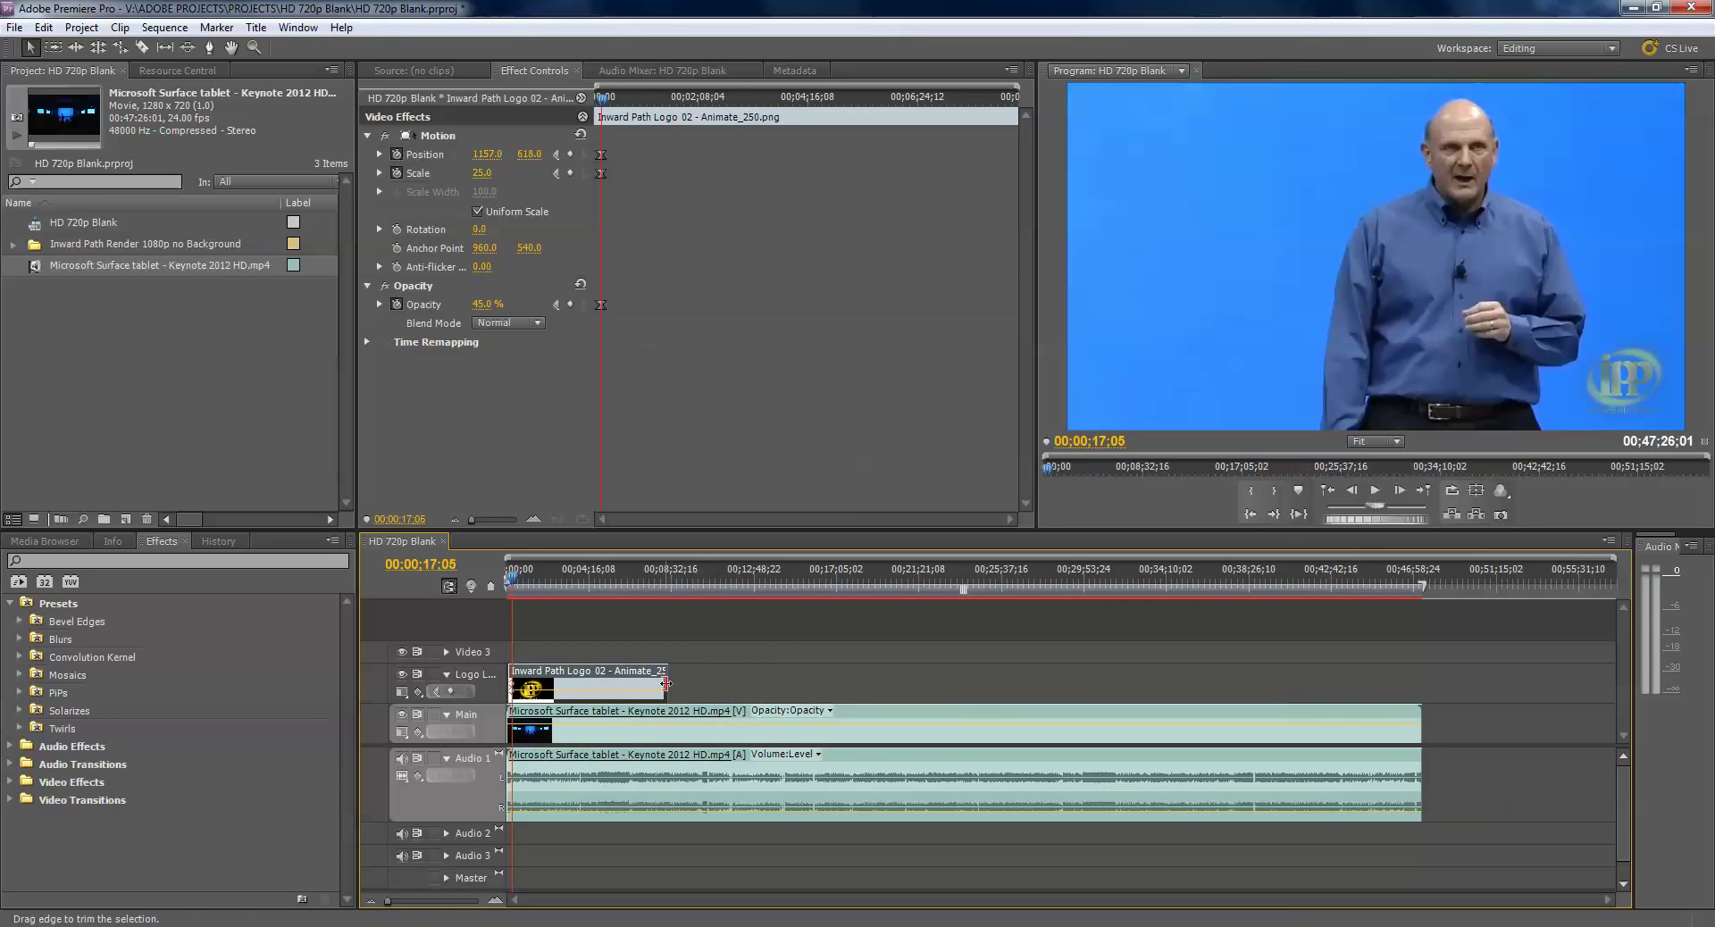
pyautogui.moveTo(666, 680); pyautogui.dragTo(1421, 681)
pyautogui.press('=')
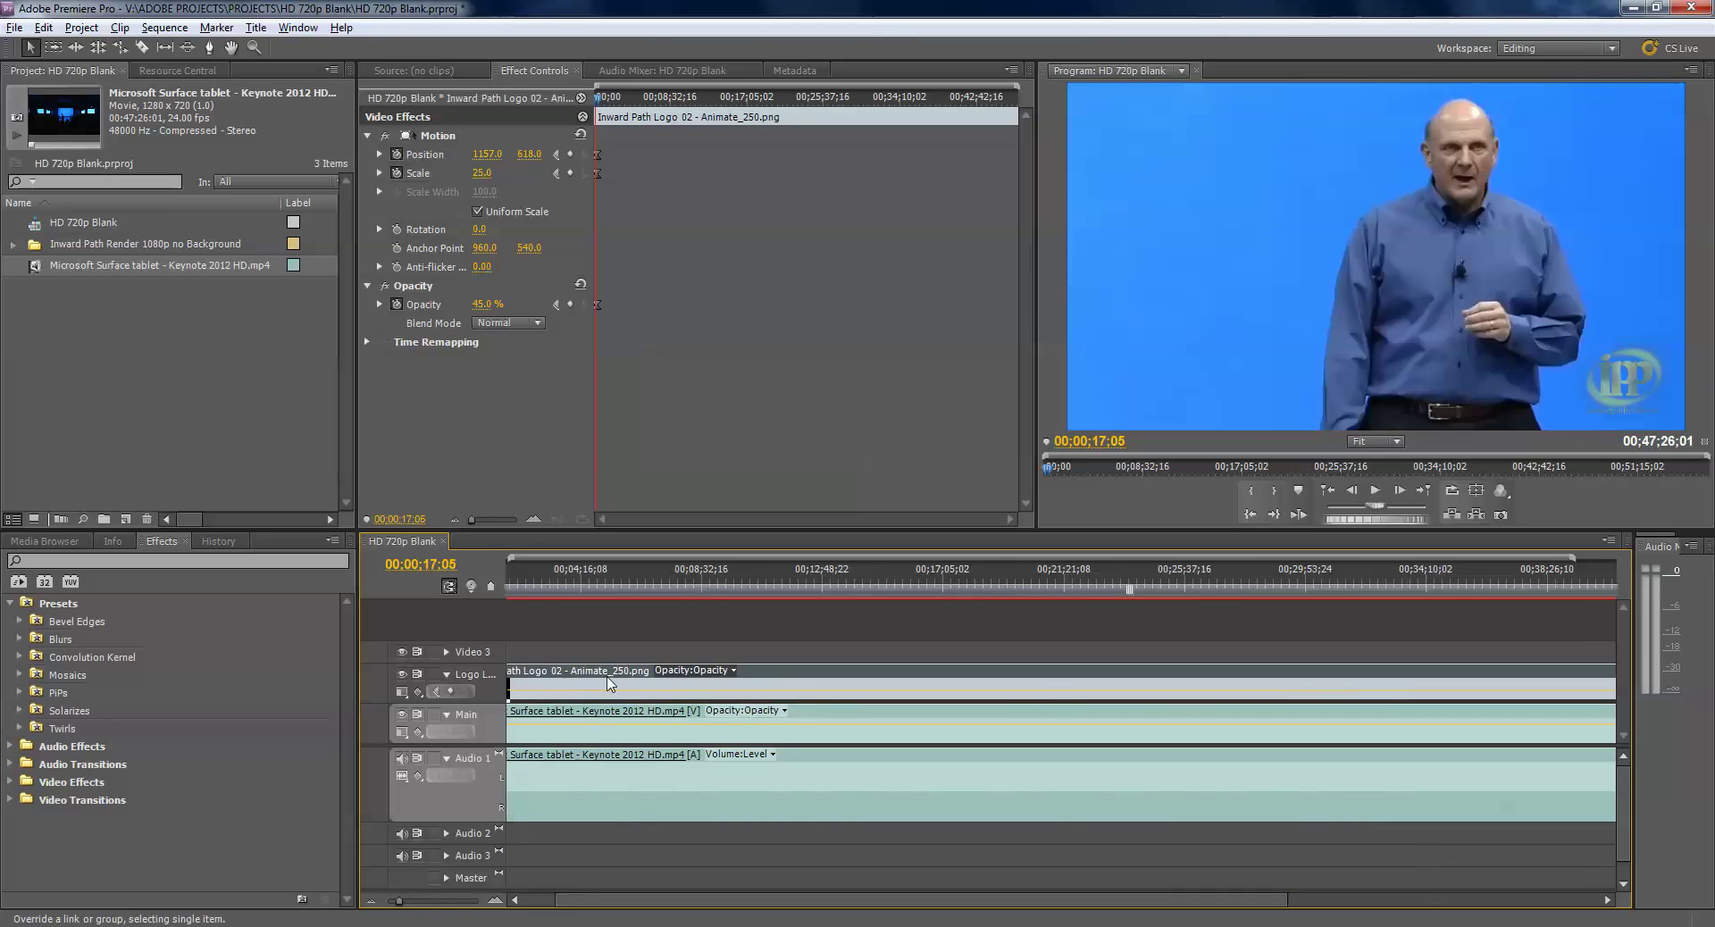
pyautogui.press('\\')
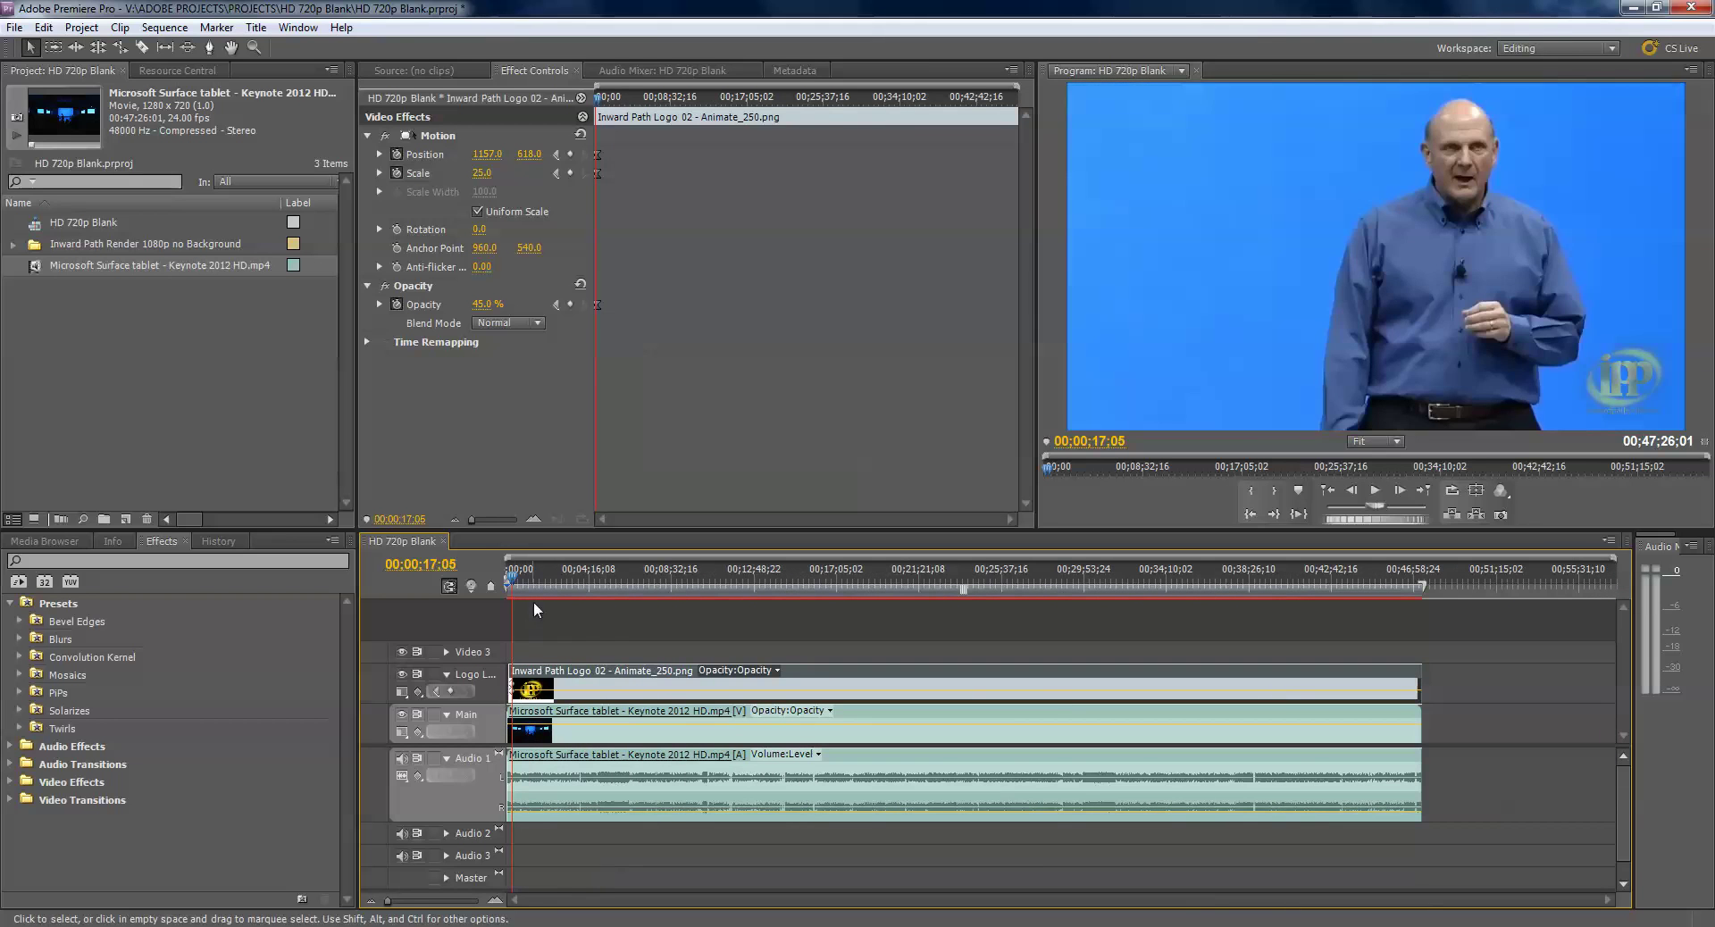
# - Play the sequence from the beginning to review the logo animation shrinking into a corner watermark
pyautogui.moveTo(536, 587); pyautogui.dragTo(480, 587)
pyautogui.press('=')
pyautogui.moveTo(545, 901)
pyautogui.mouseDown()
pyautogui.moveTo(615, 901)
pyautogui.moveTo(568, 901)
pyautogui.mouseUp()
pyautogui.press('=')
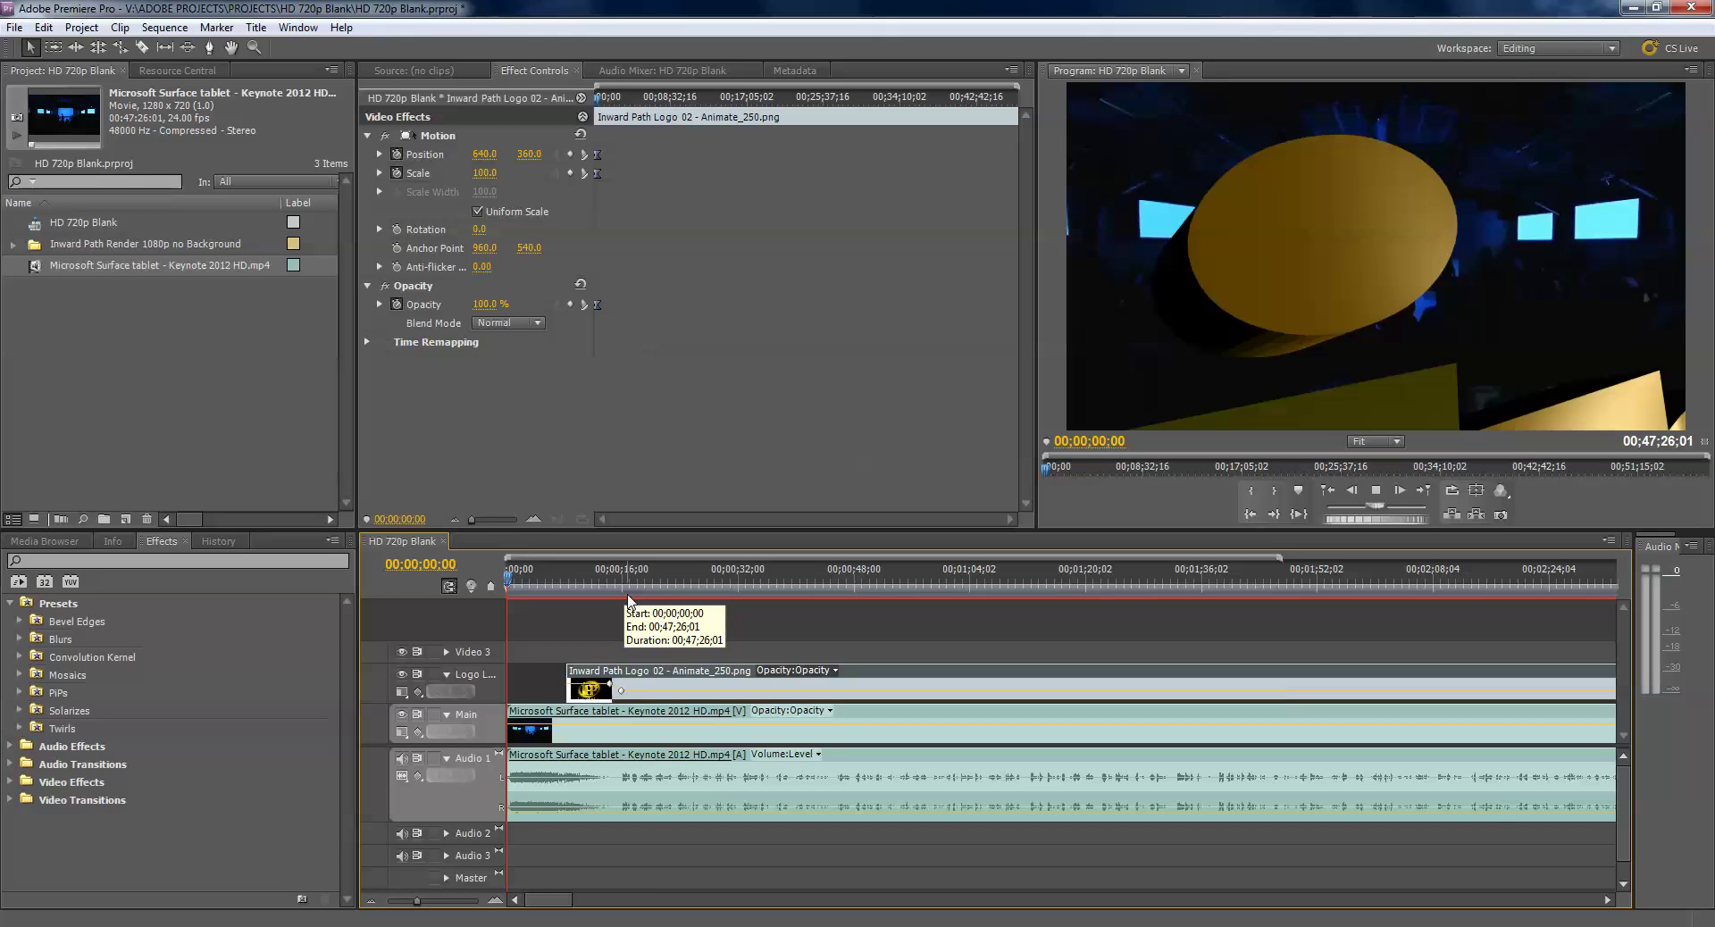
pyautogui.press('space')
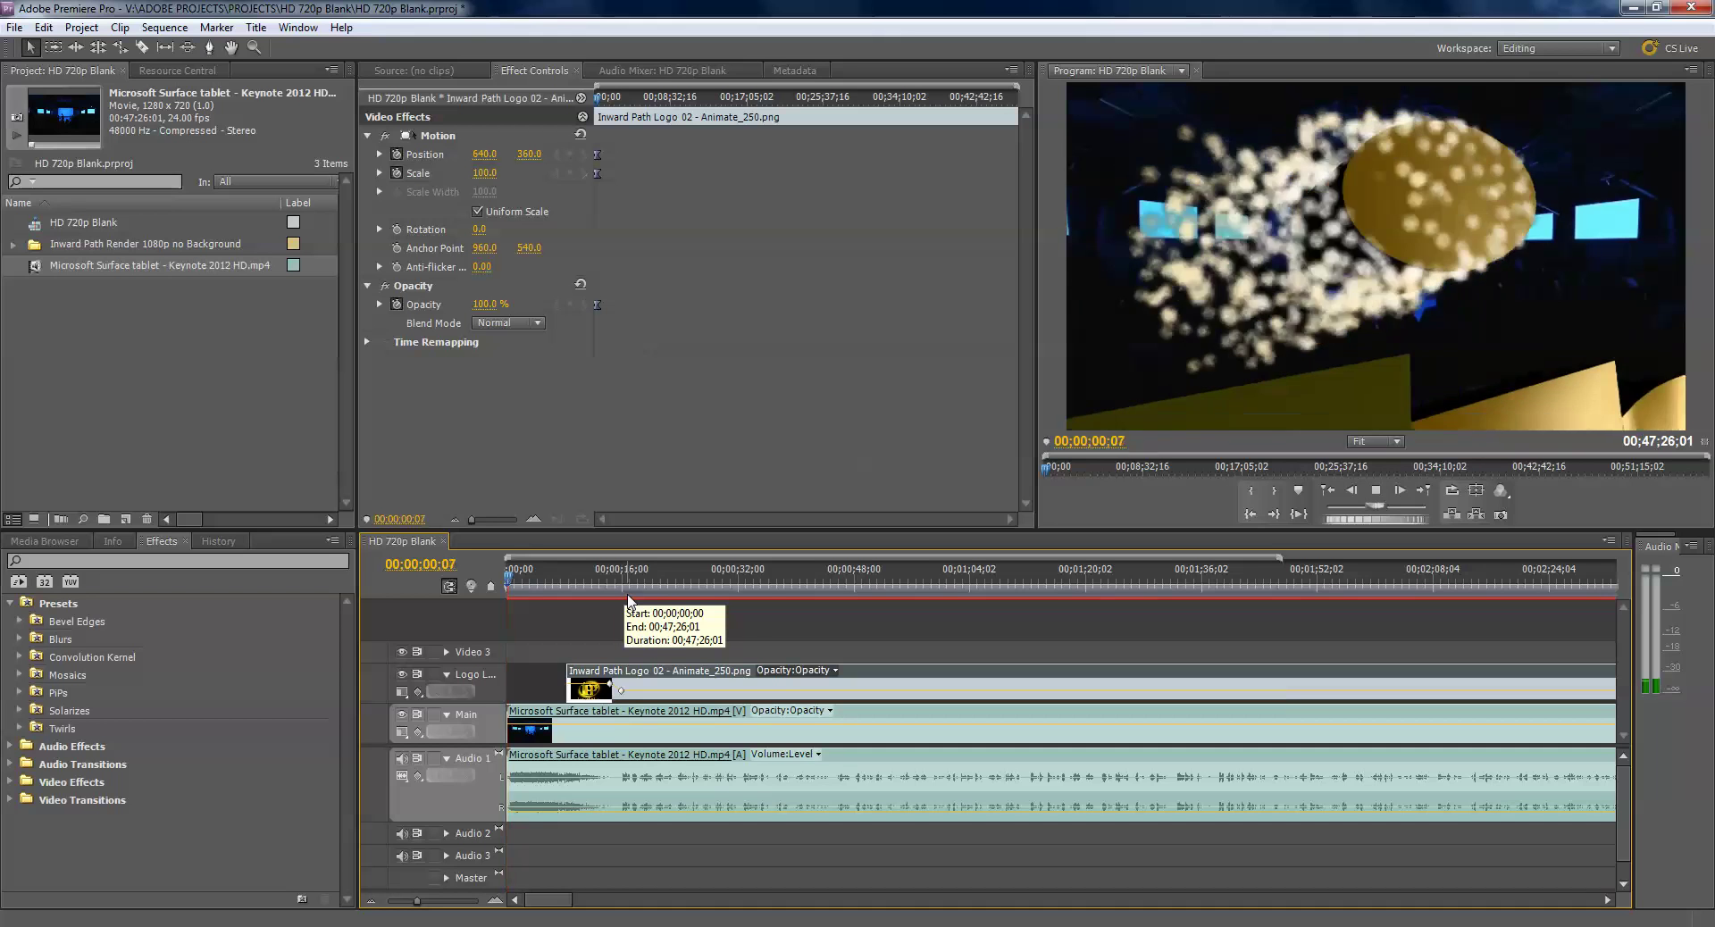